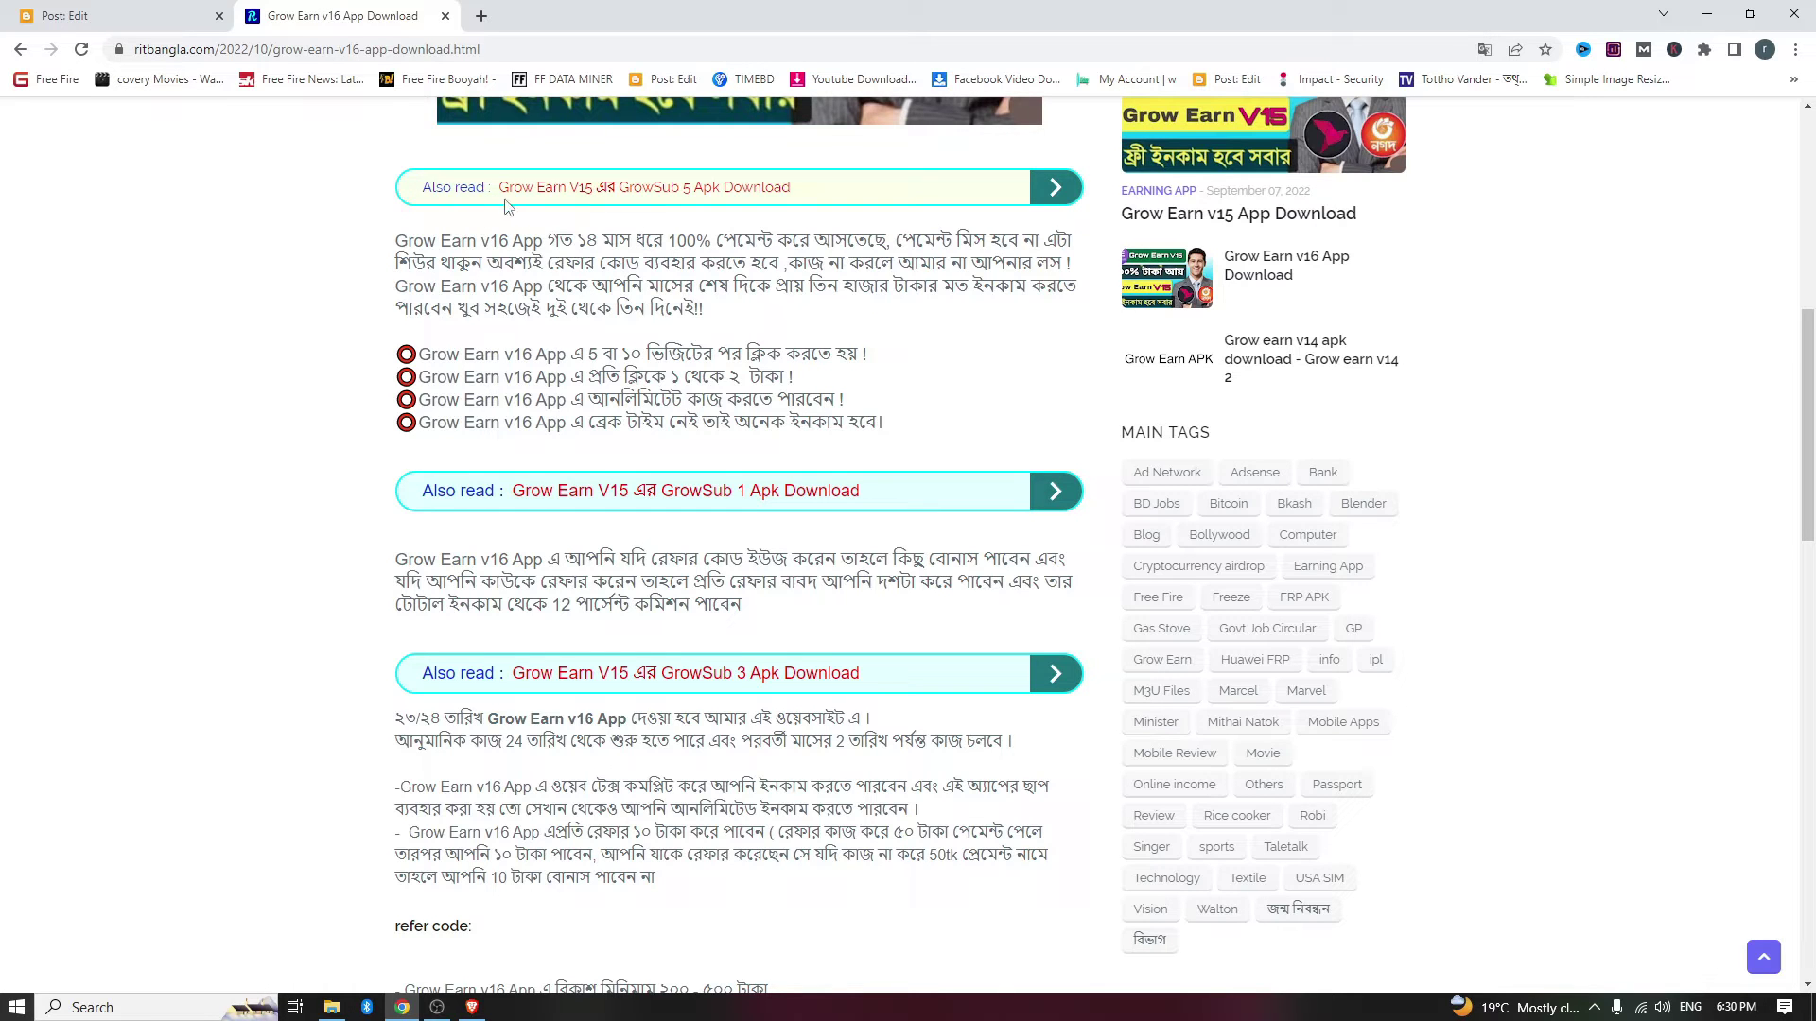
Step: Examine the Also read links throughout the published Grow Earn v16 App post and the content of the train to busan Peninsula post being edited
scroll(611, 679, down, 1)
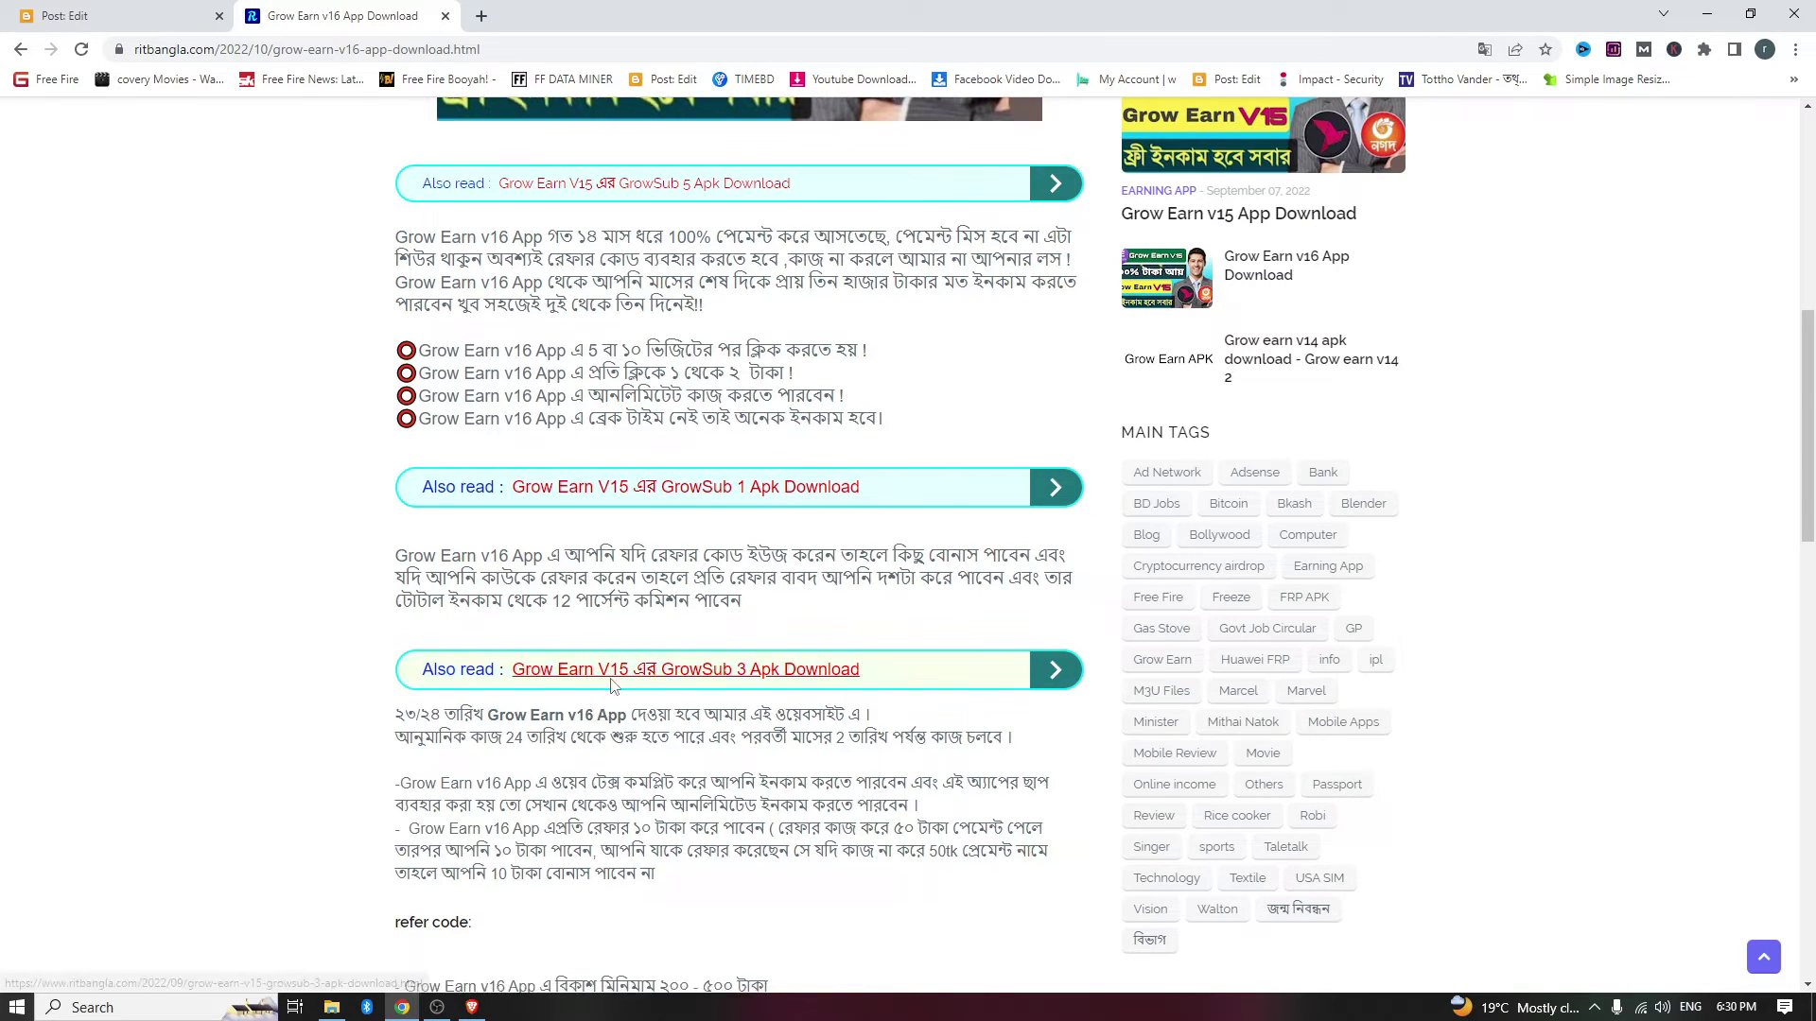
scroll(611, 687, down, 10)
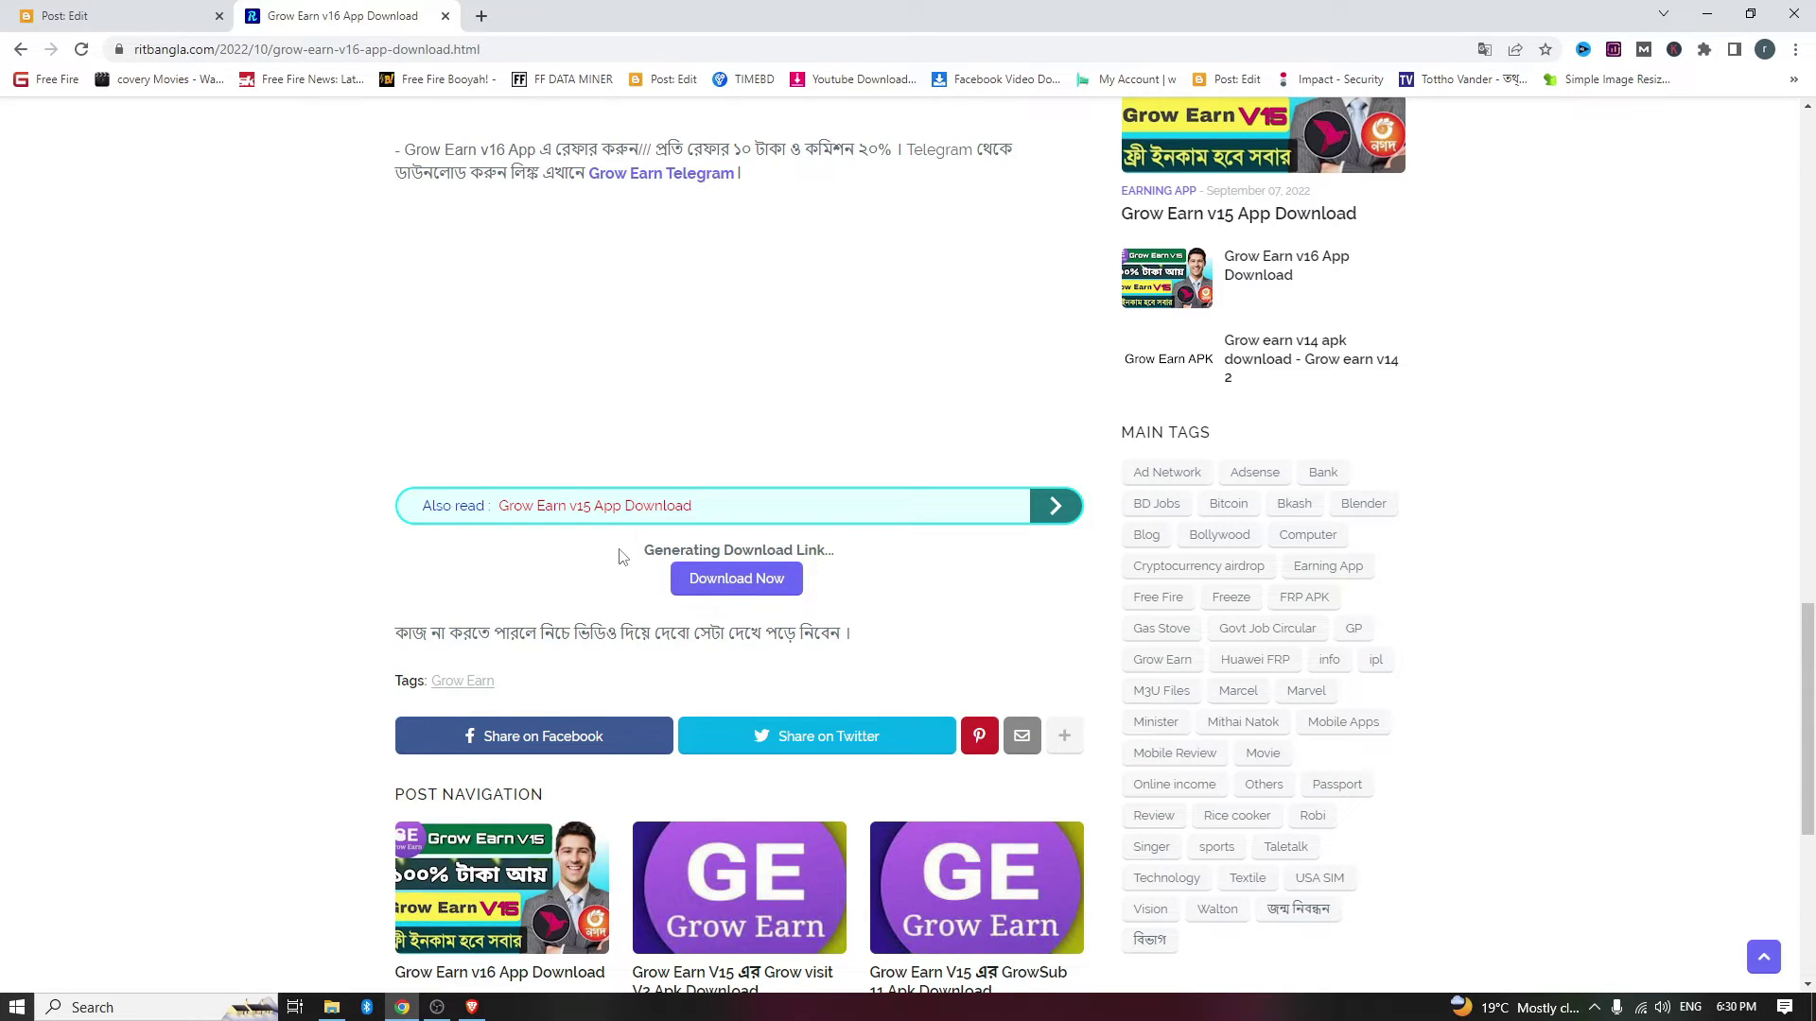
scroll(622, 556, up, 5)
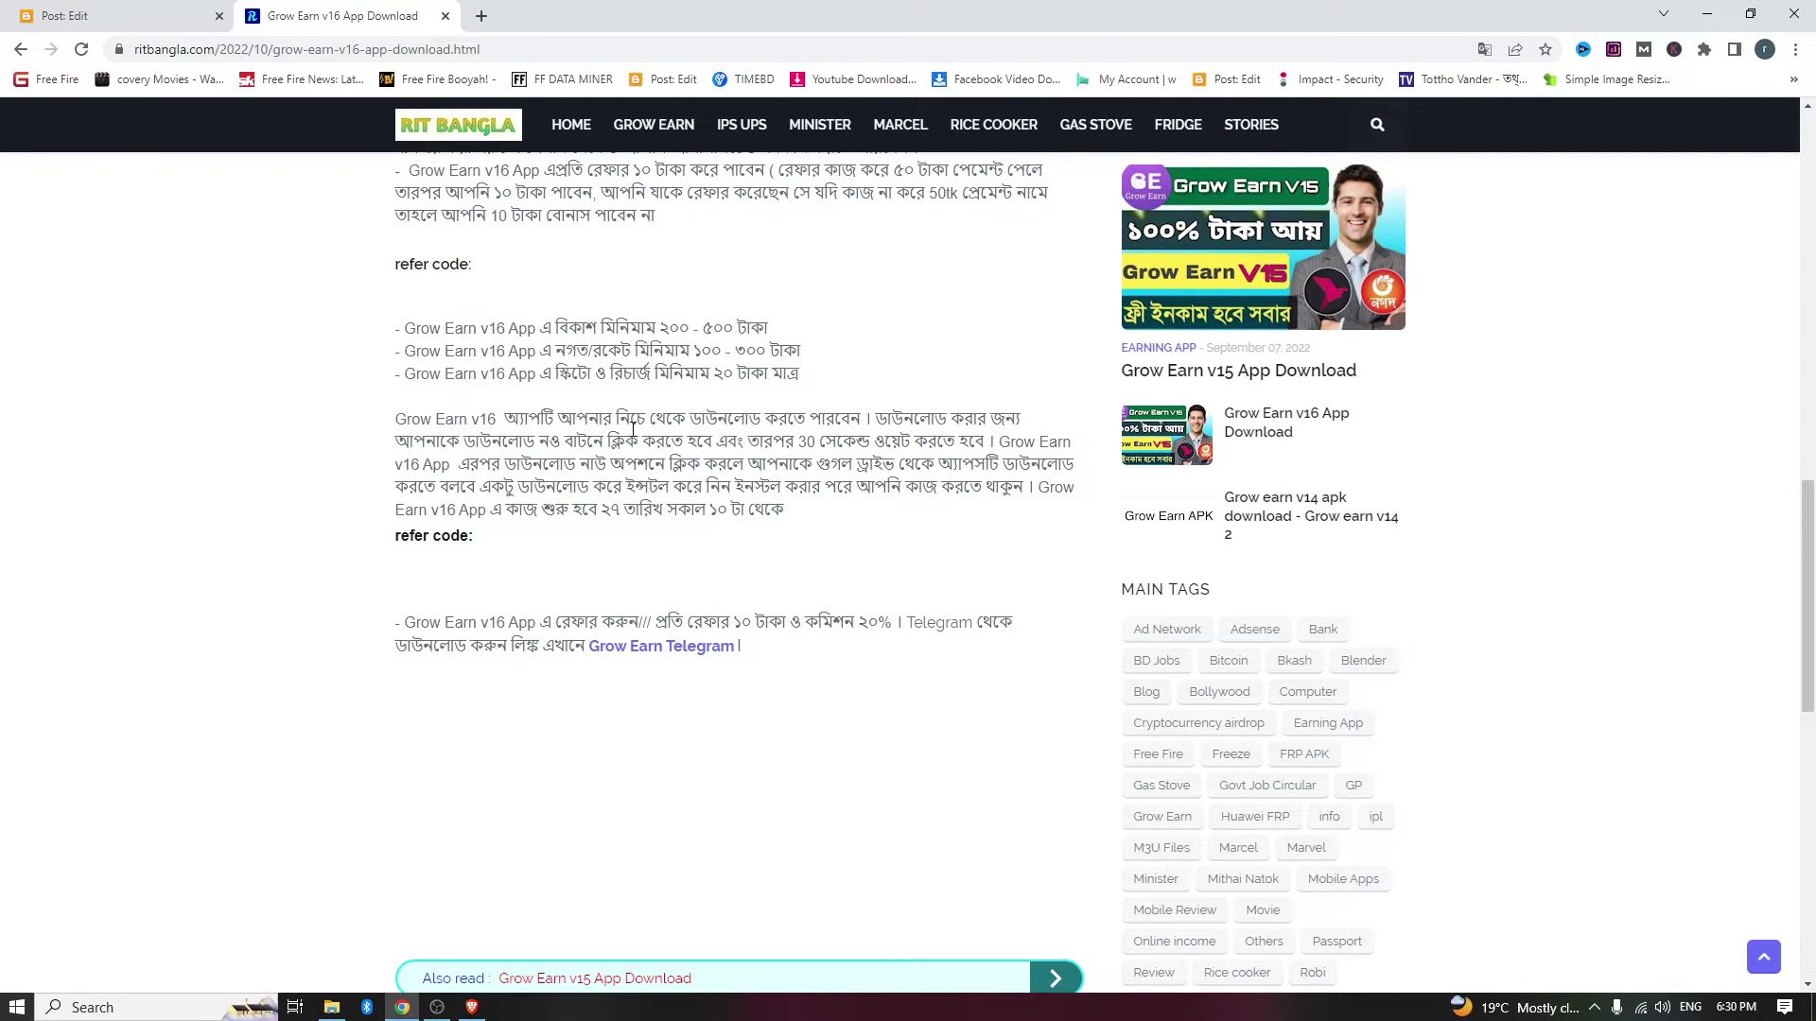
scroll(636, 441, up, 7)
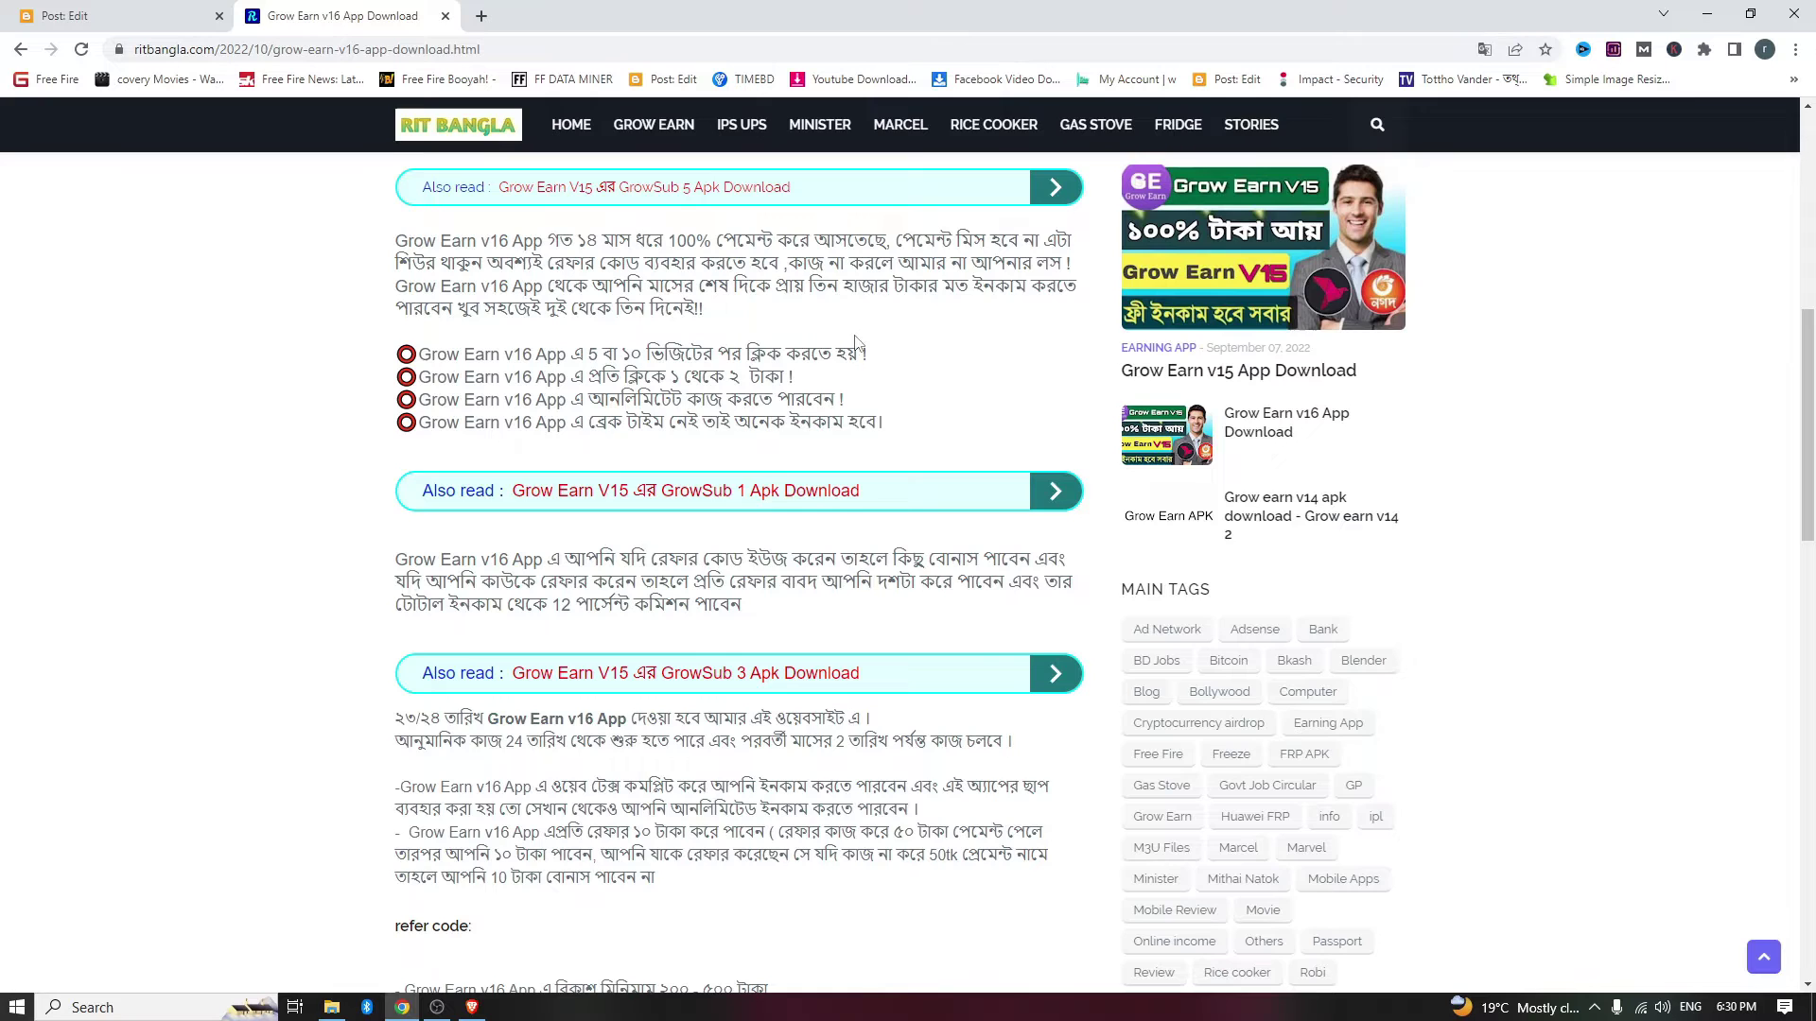
click(157, 10)
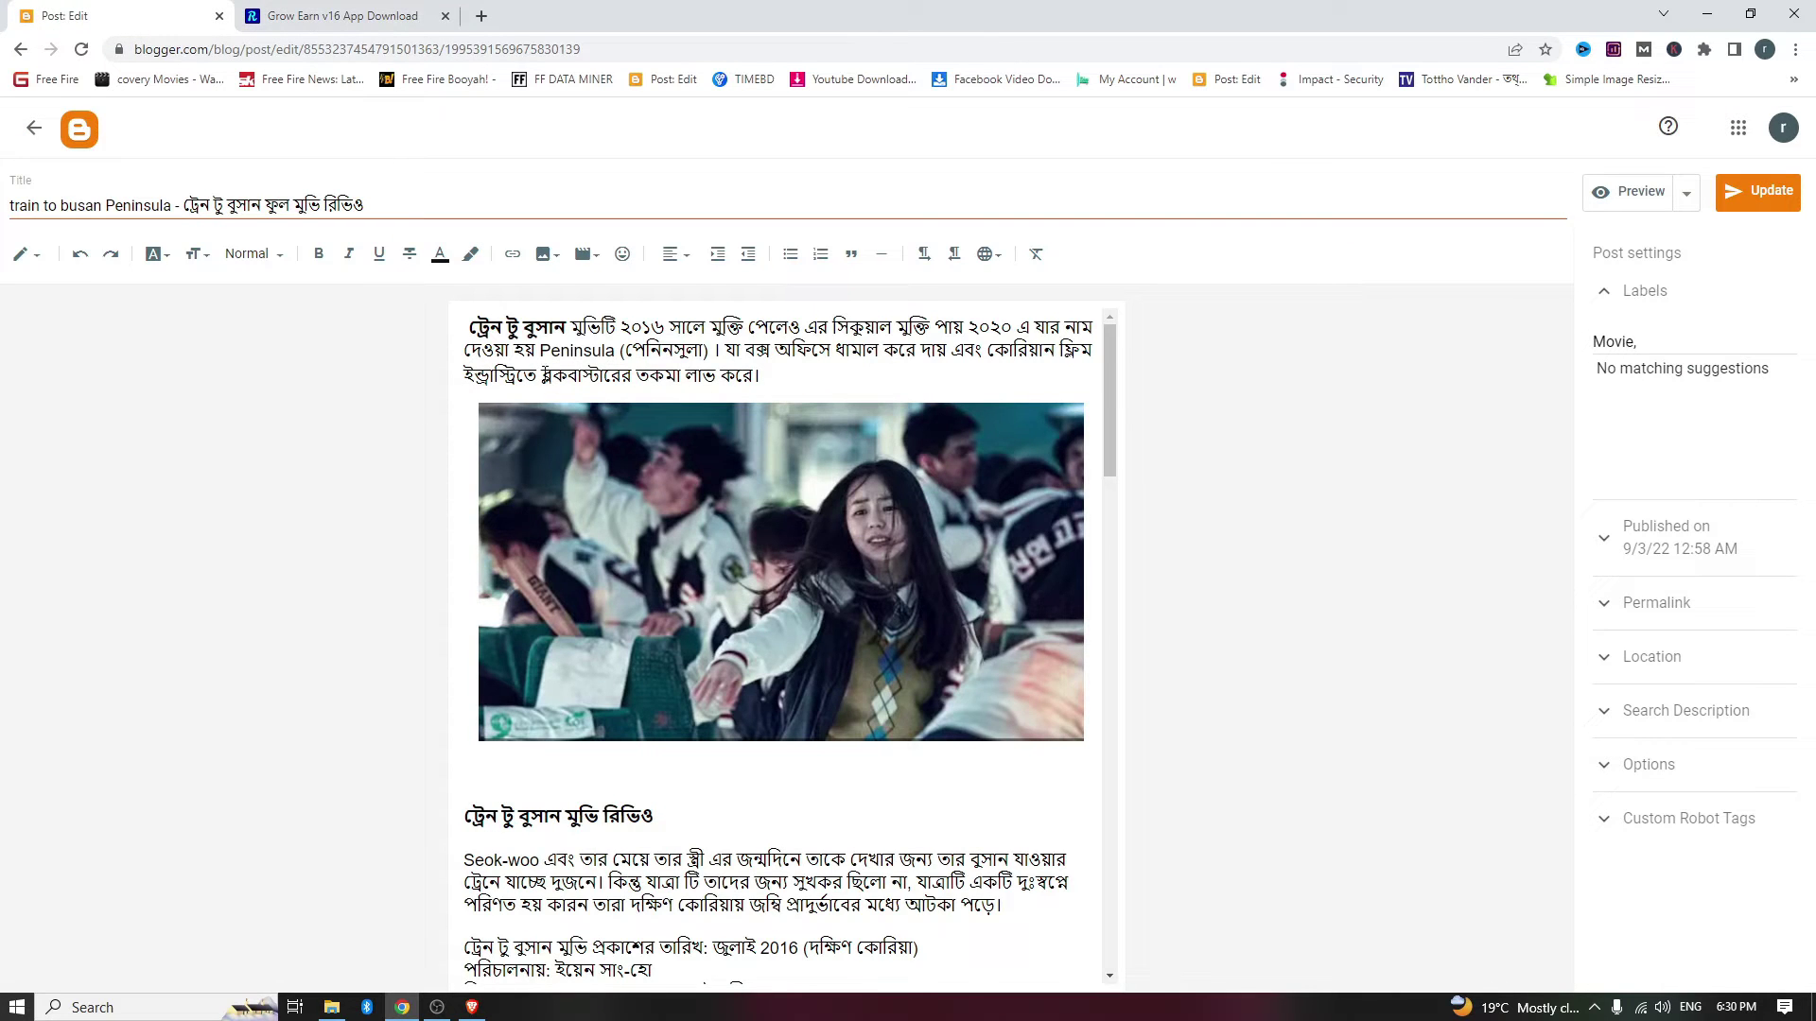
click(298, 11)
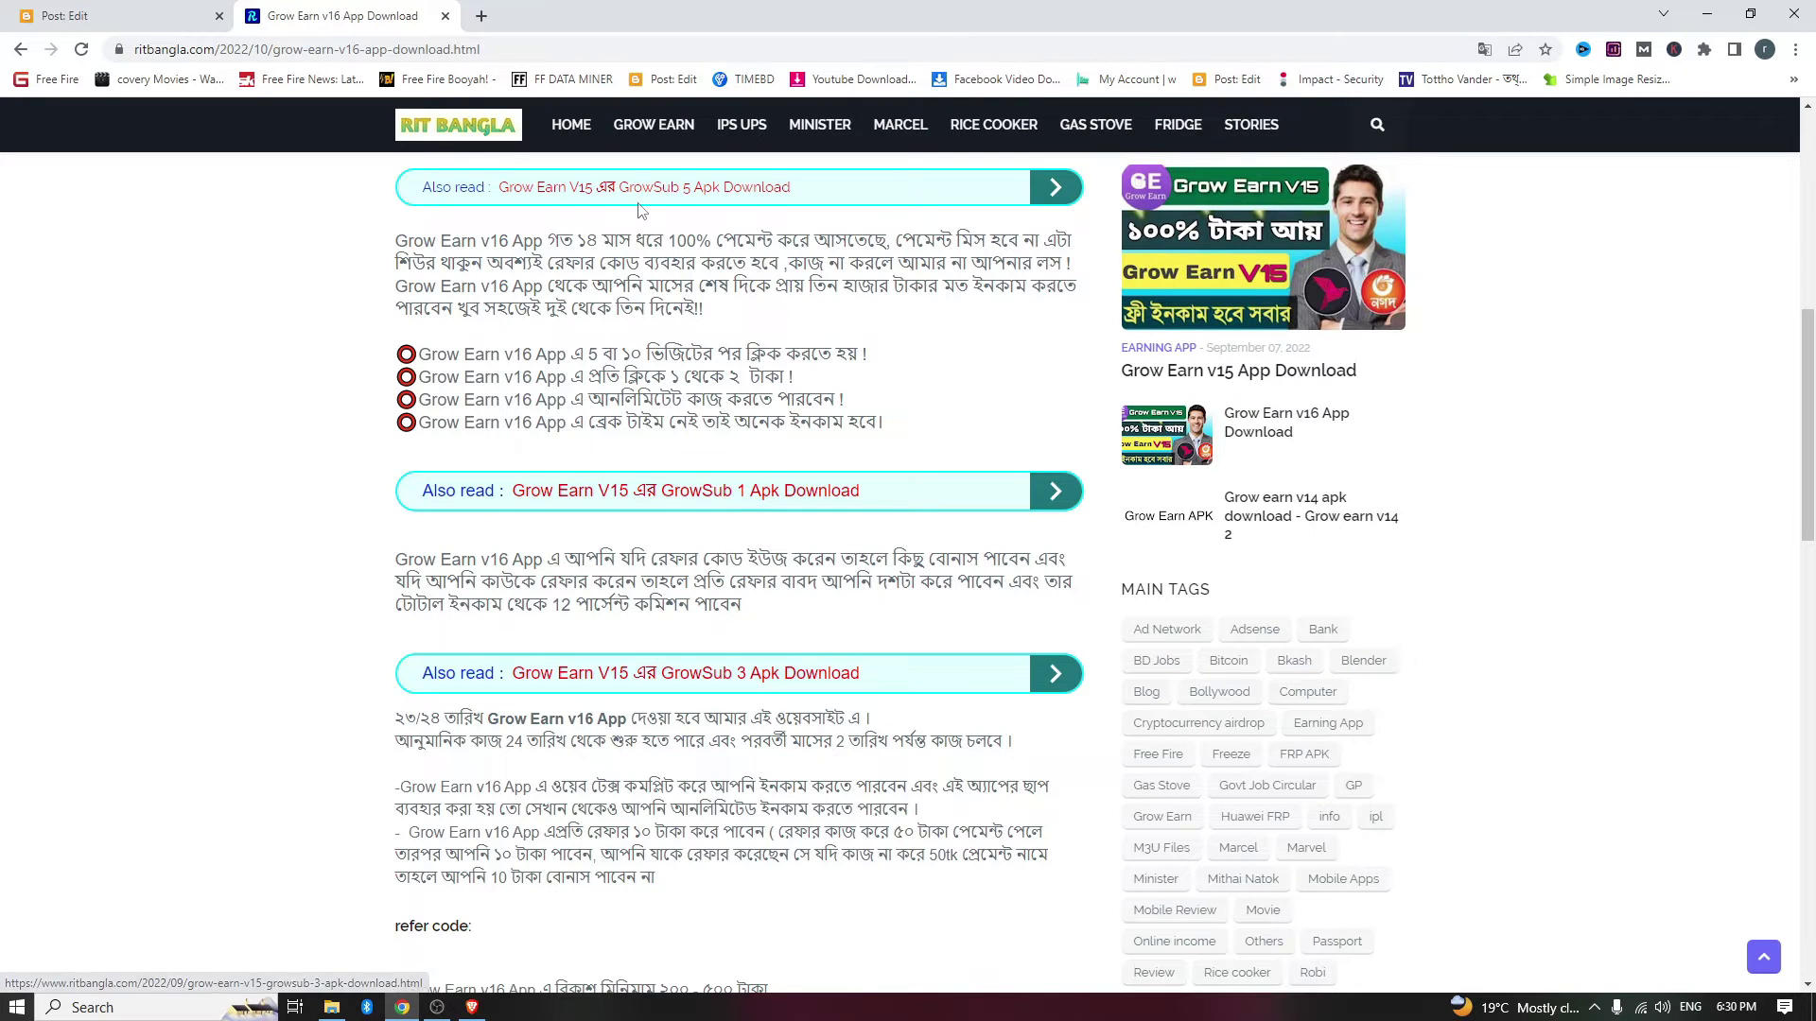
click(59, 10)
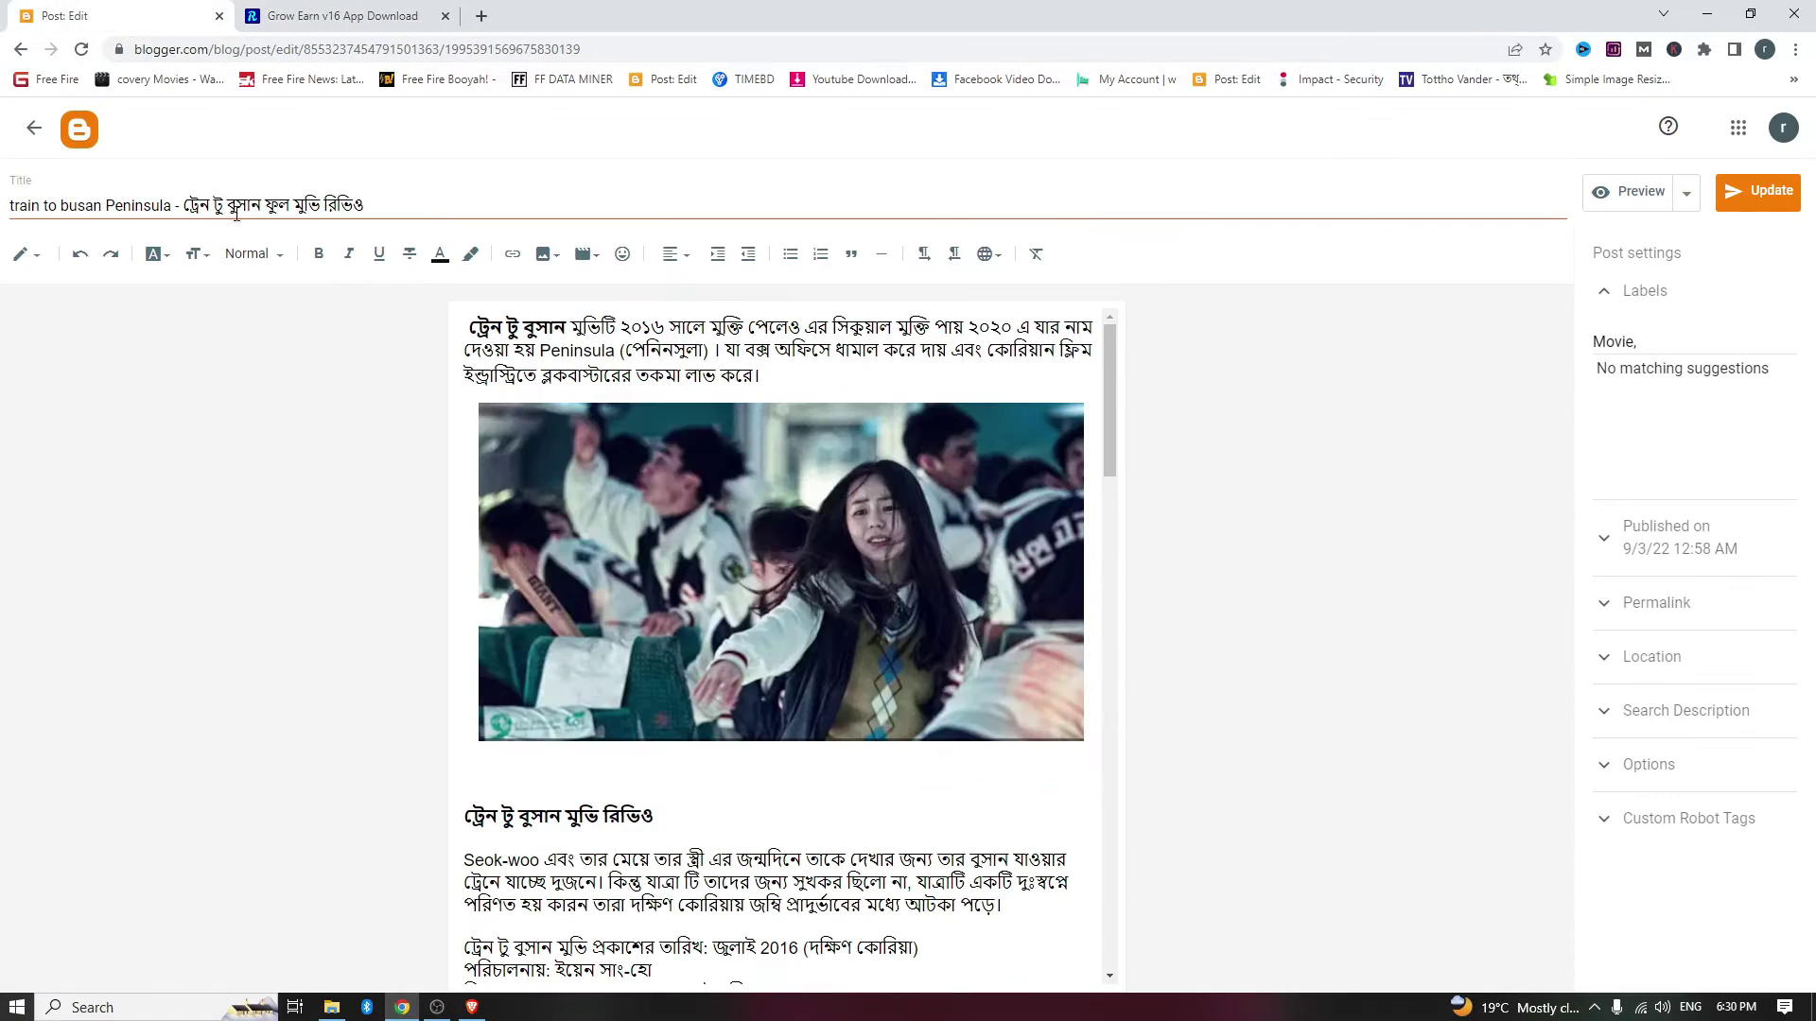
scroll(642, 742, down, 8)
scroll(475, 507, up, 8)
Step: Add the suggested Movie label once more to the labels of the train to busan Peninsula post
click(1664, 339)
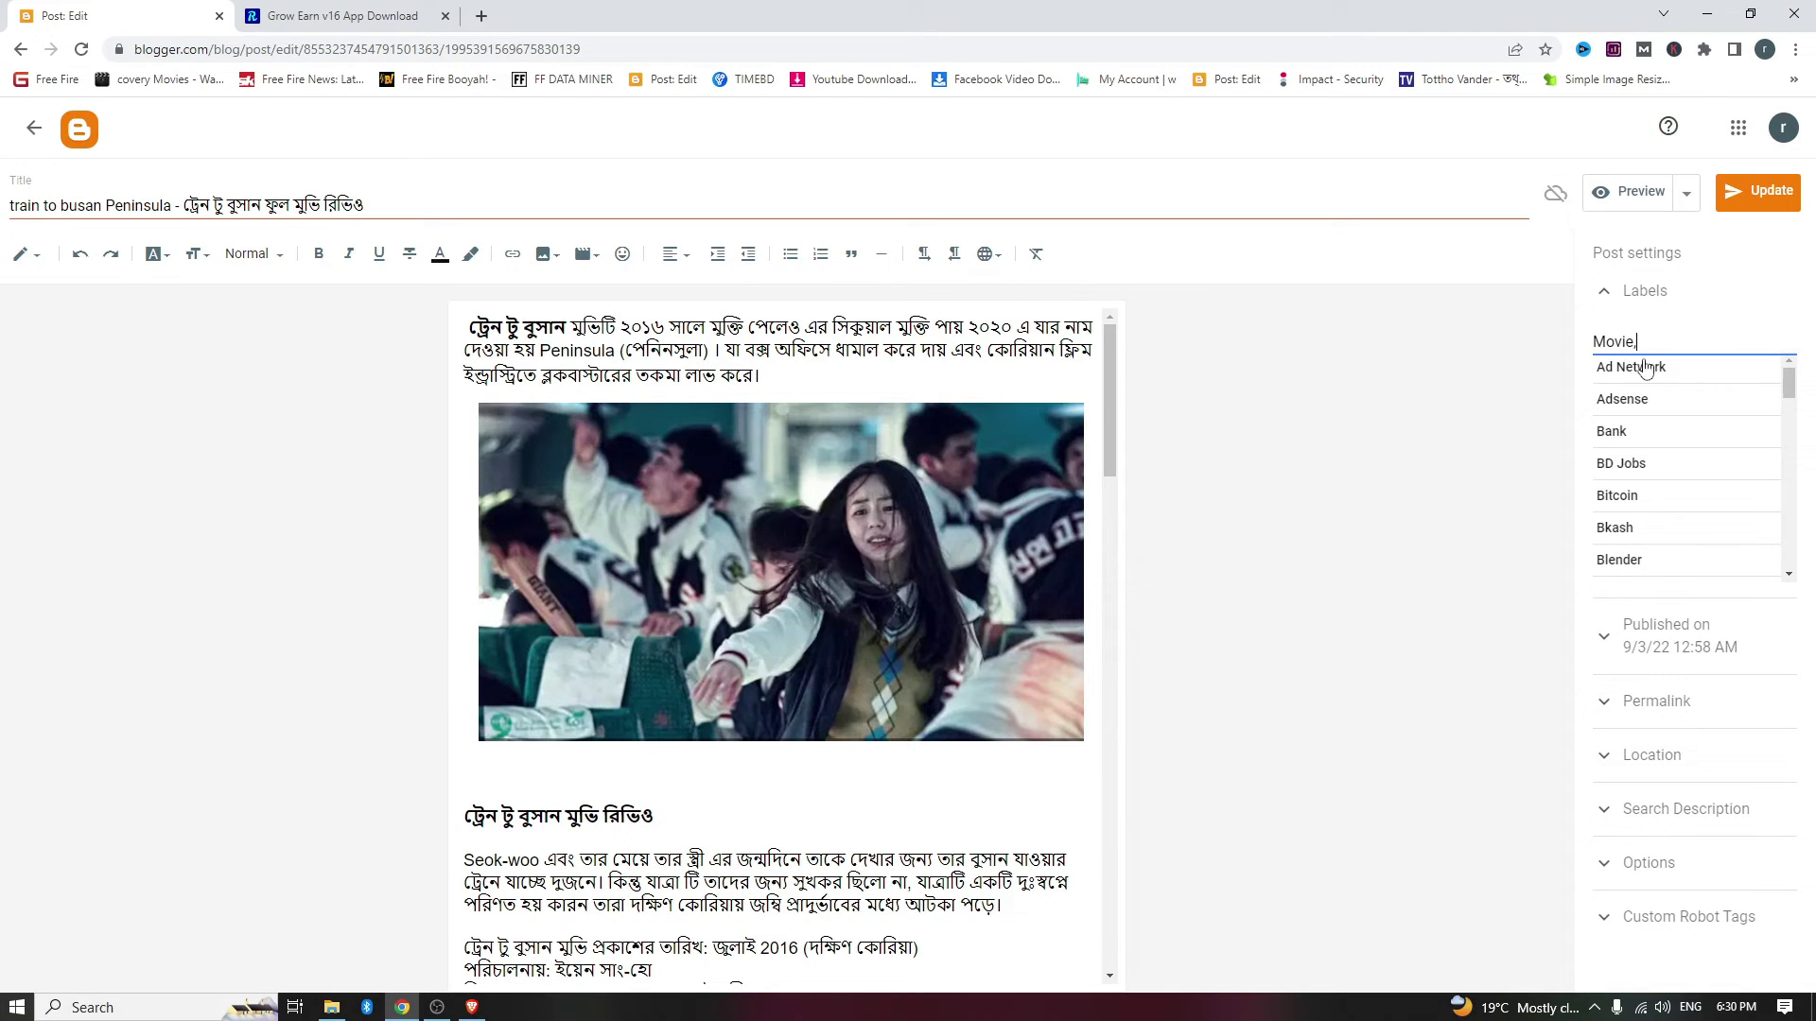
drag(1639, 343, 1581, 352)
click(1666, 337)
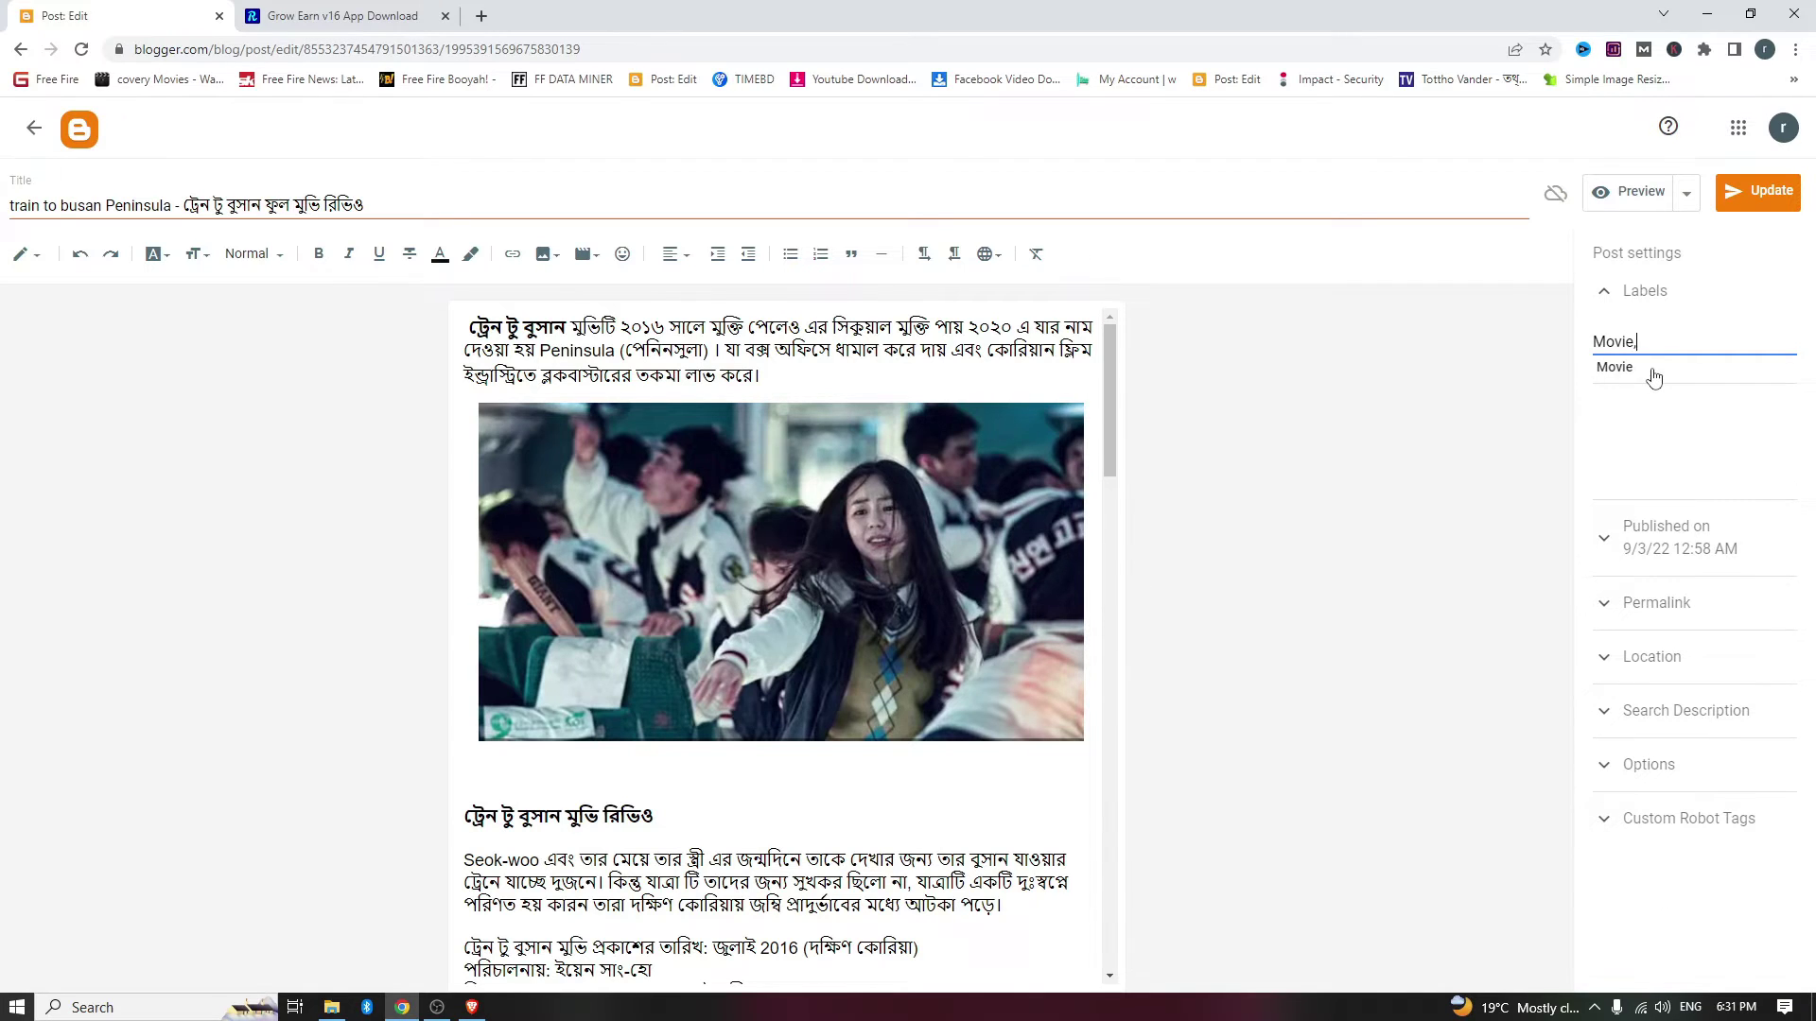
click(1660, 369)
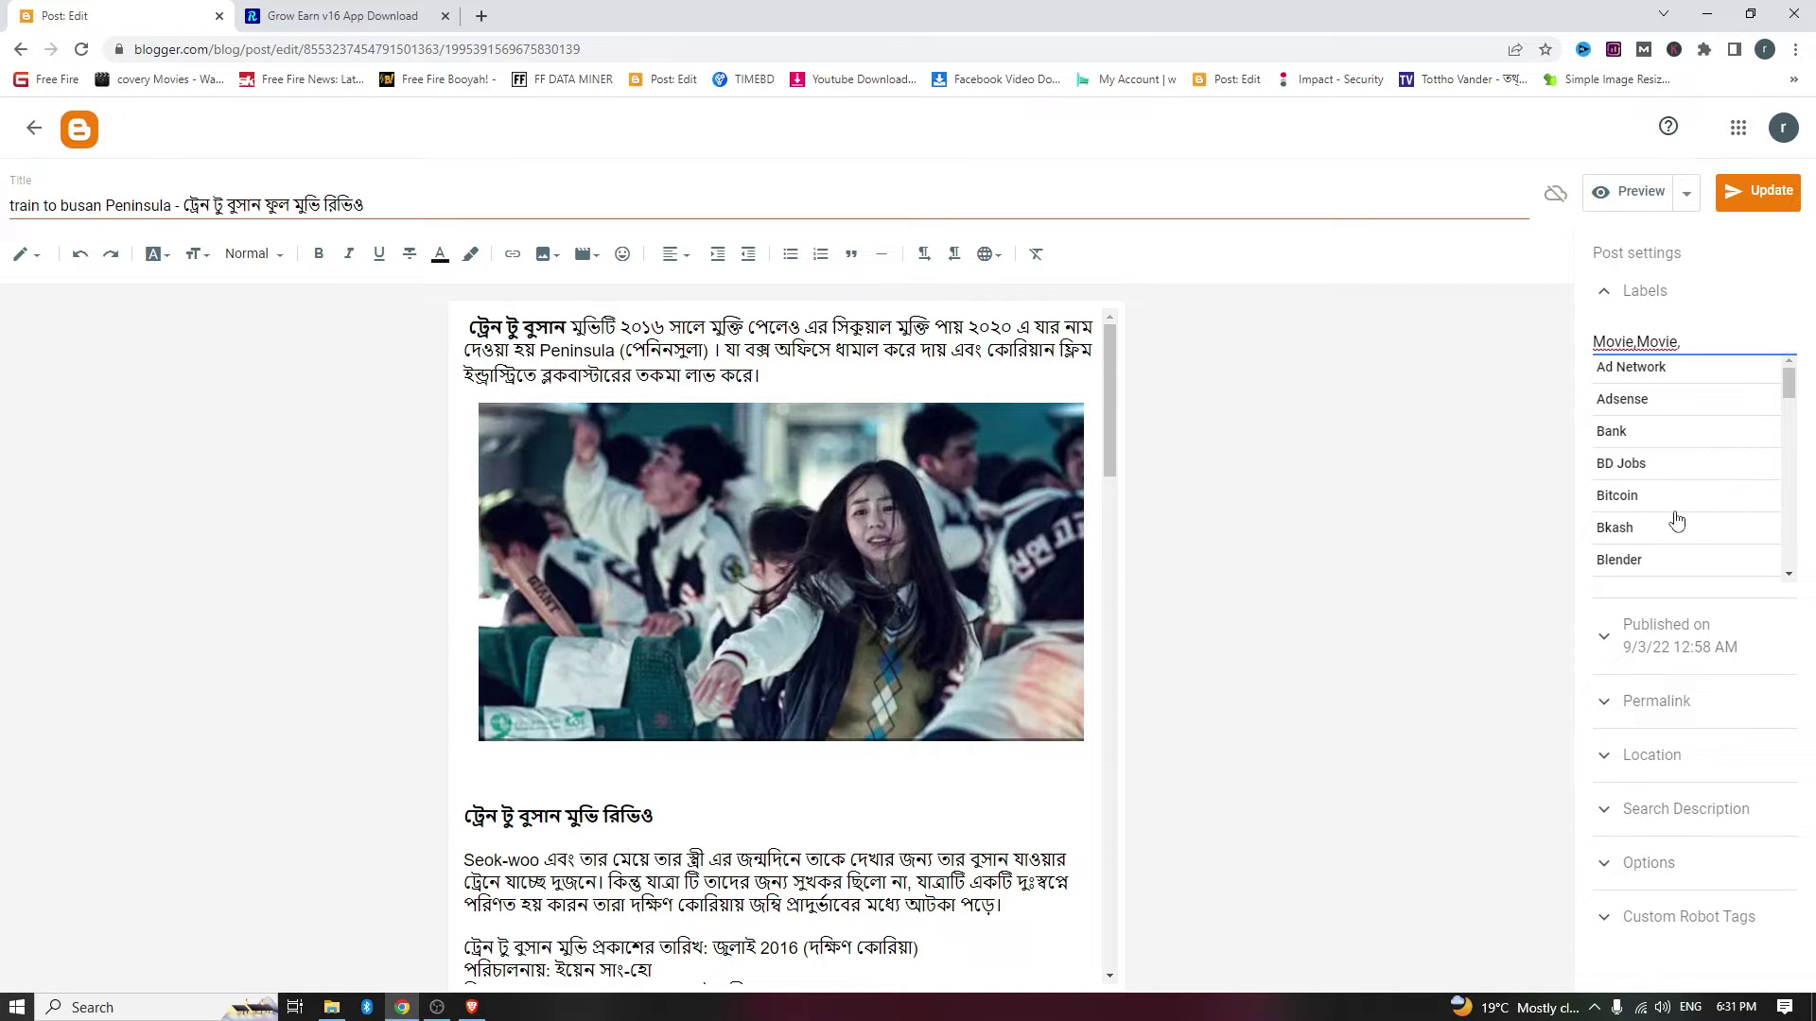
scroll(1076, 727, down, 4)
scroll(1076, 727, down, 2)
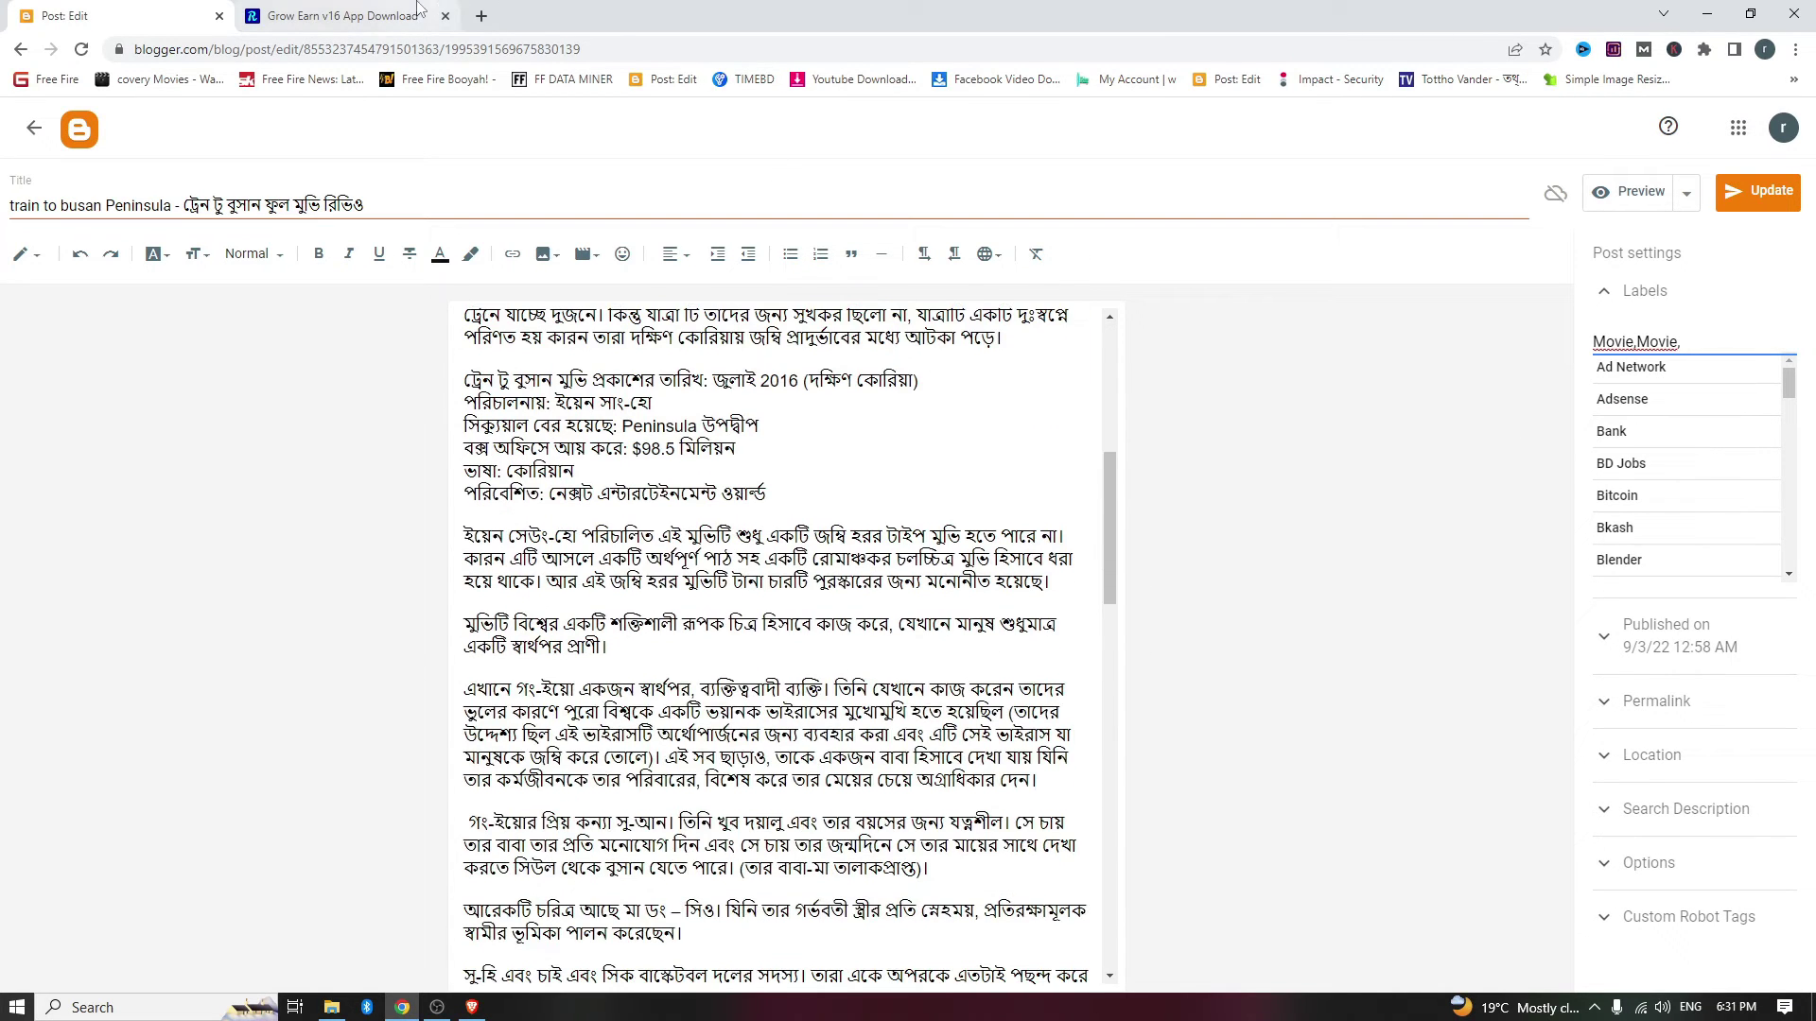
Step: Compare the Also read links in the published Grow Earn v16 App post with the movie post in the editor
click(342, 16)
scroll(593, 493, up, 5)
scroll(615, 299, down, 4)
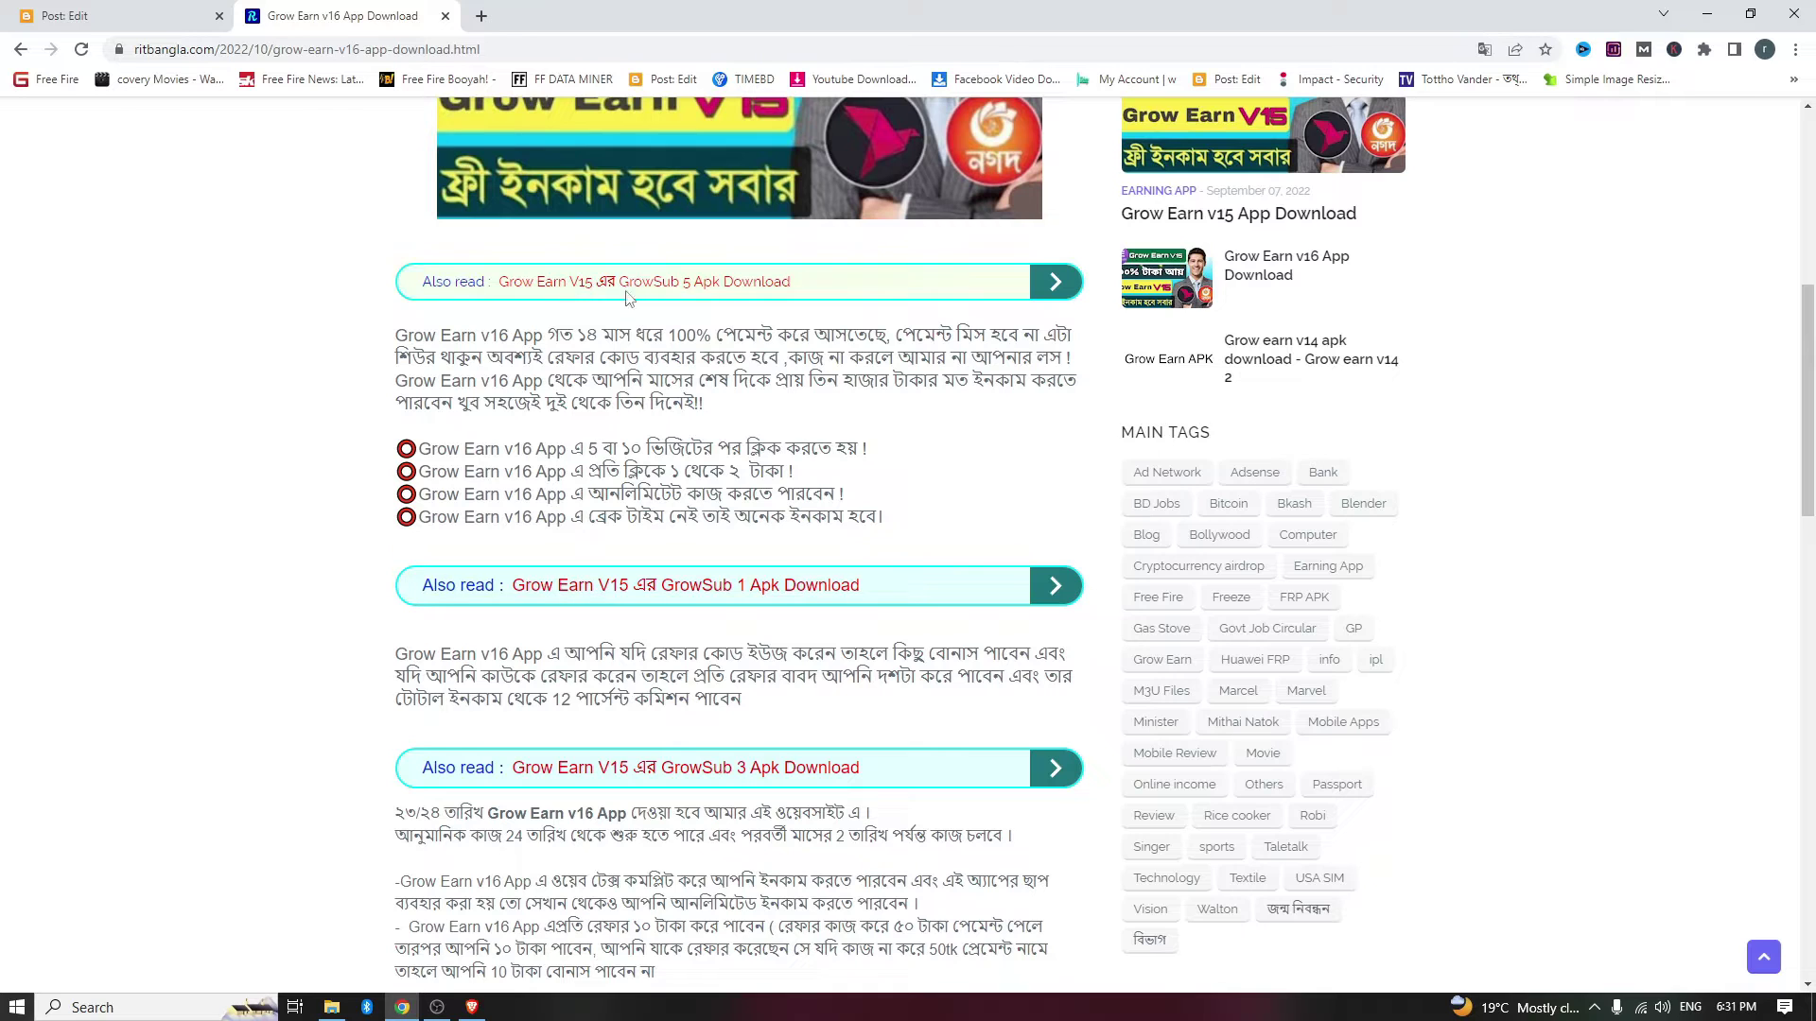
key(ctrl+shift+Tab)
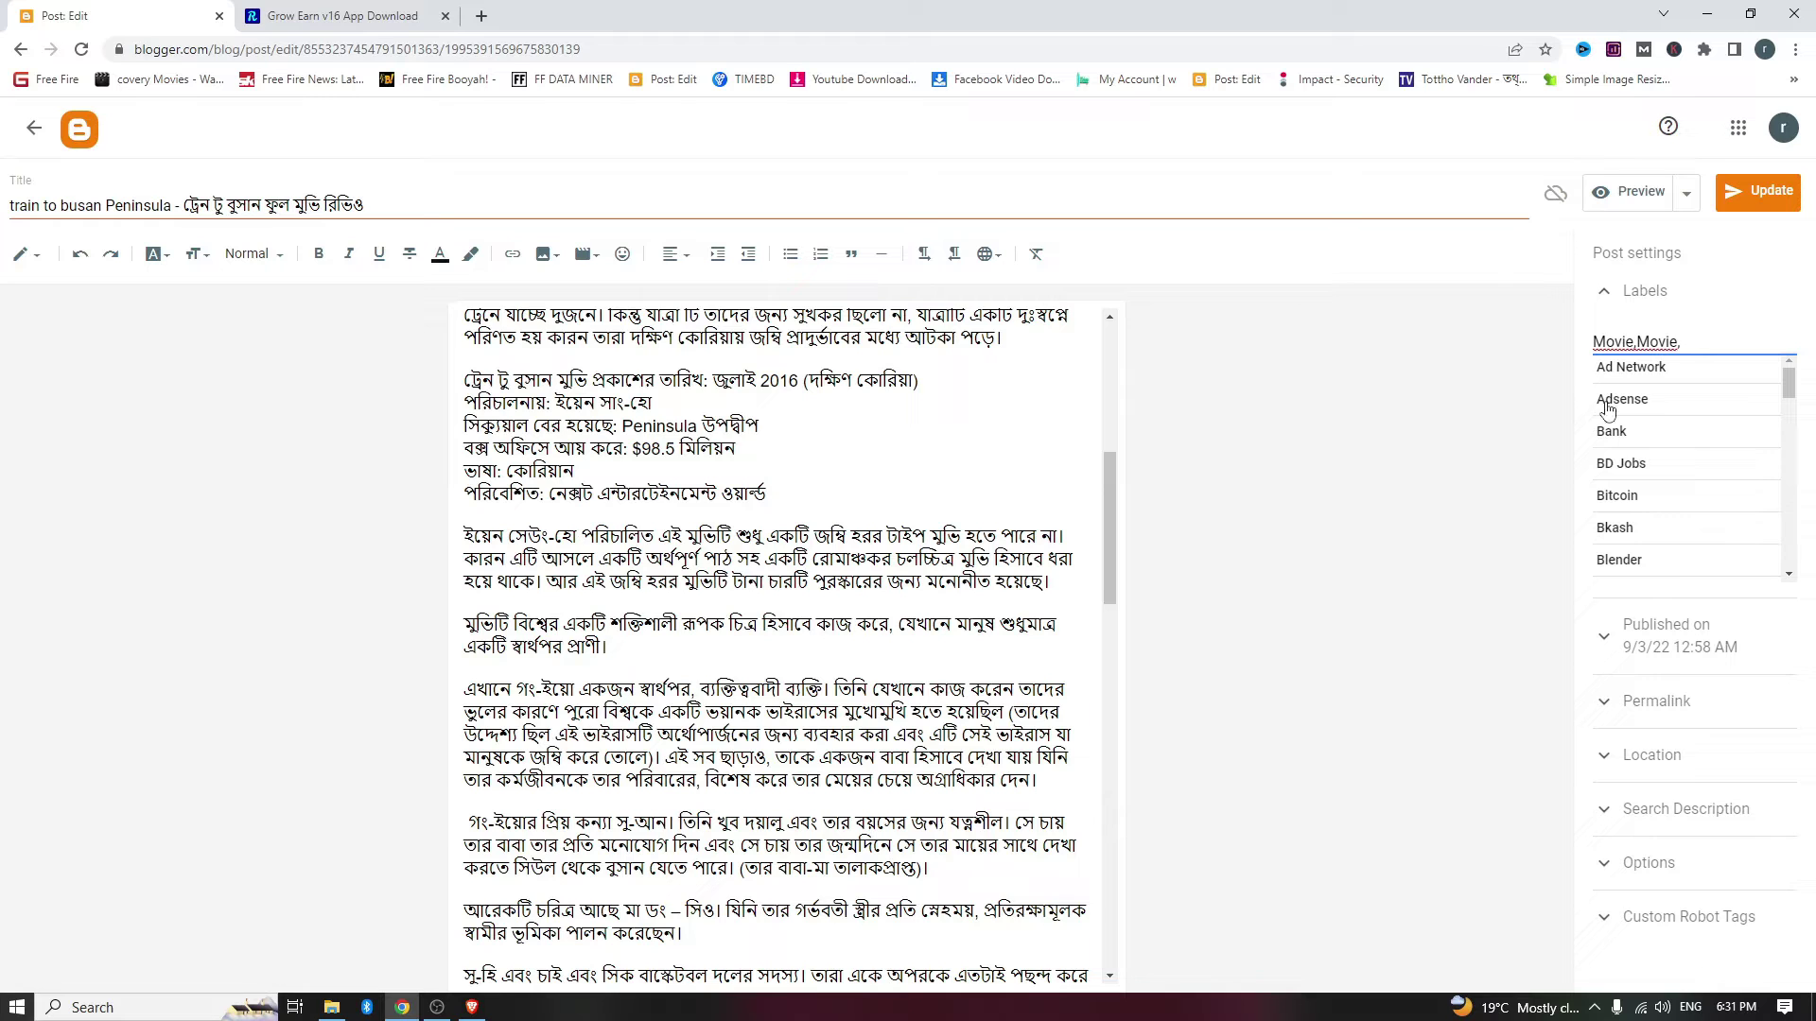
click(340, 16)
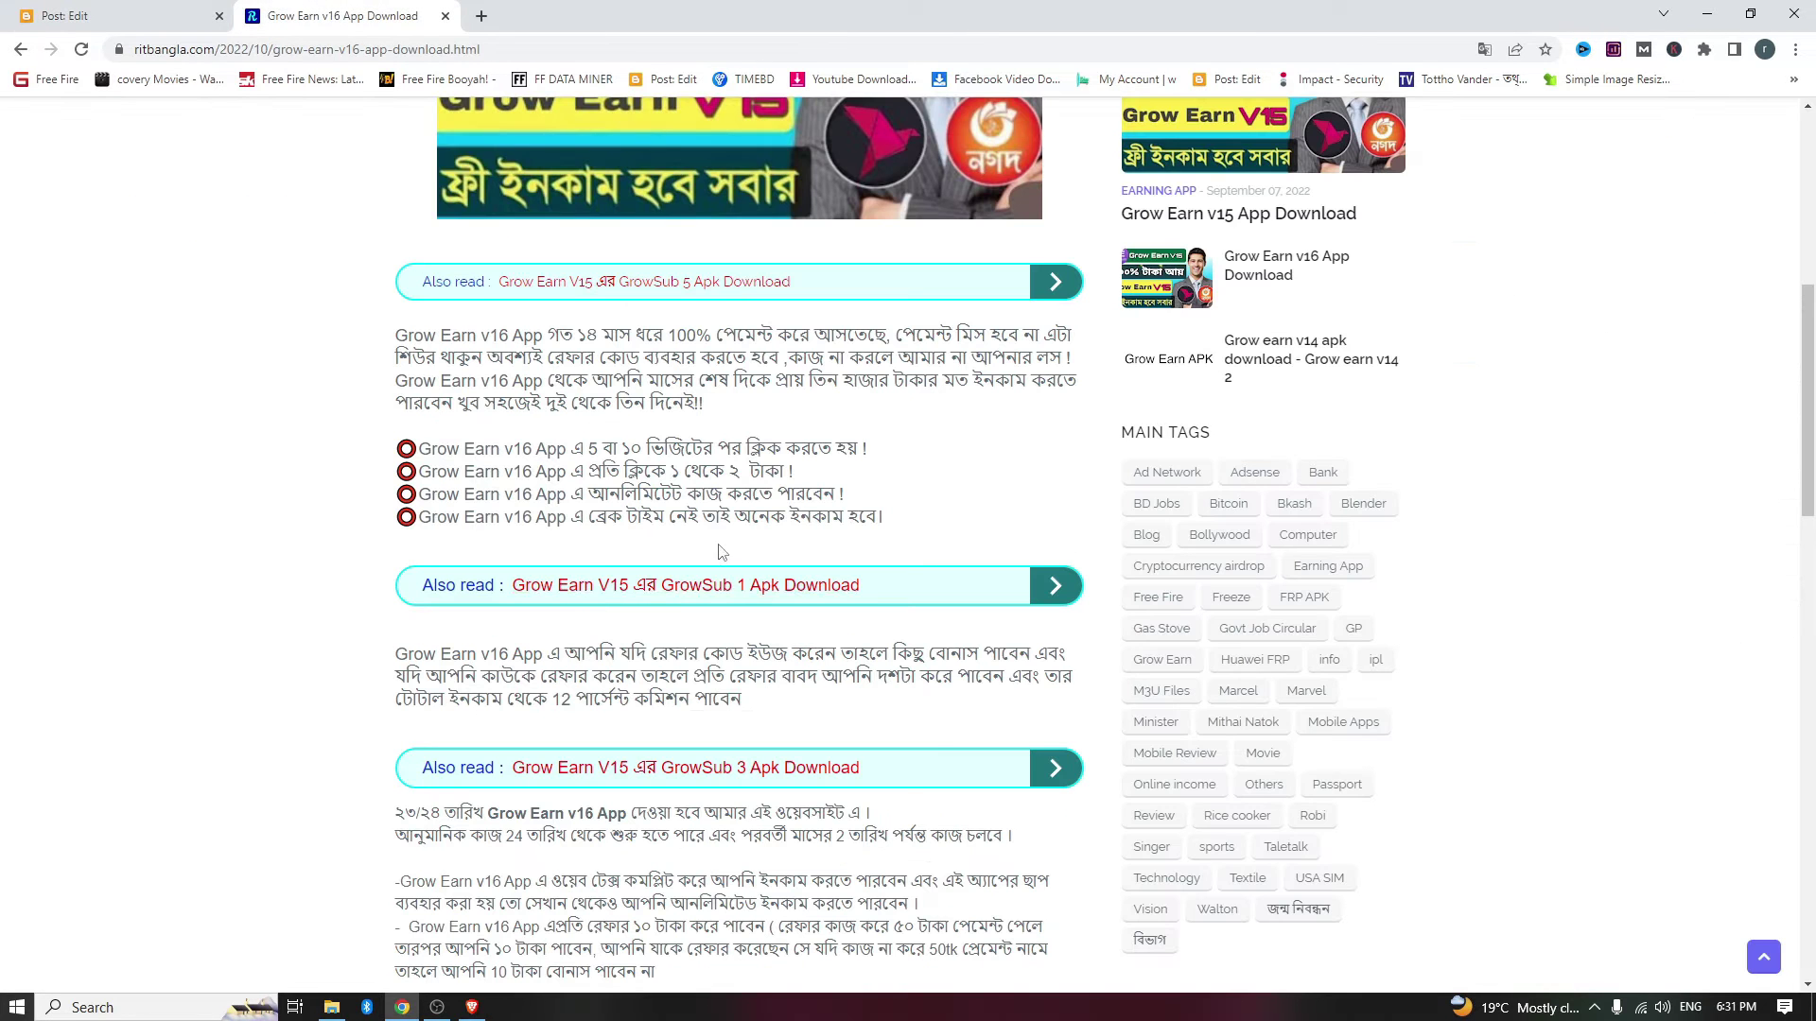
click(114, 16)
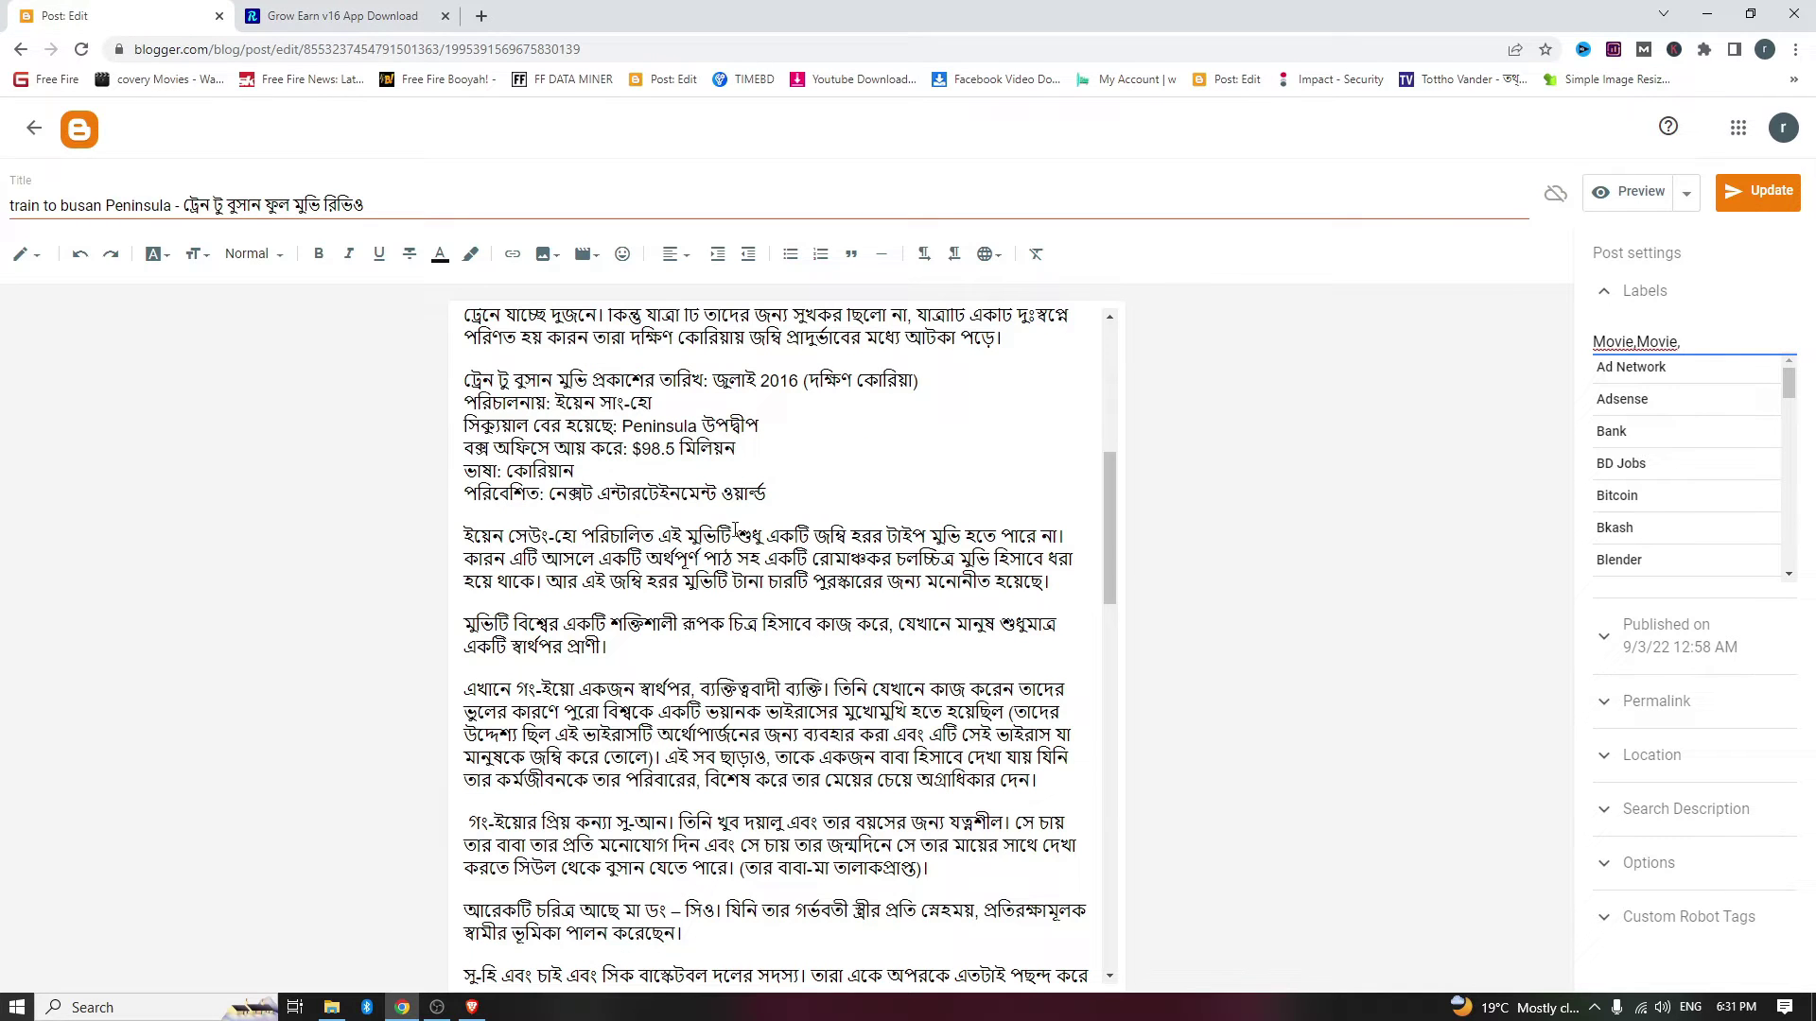
click(296, 10)
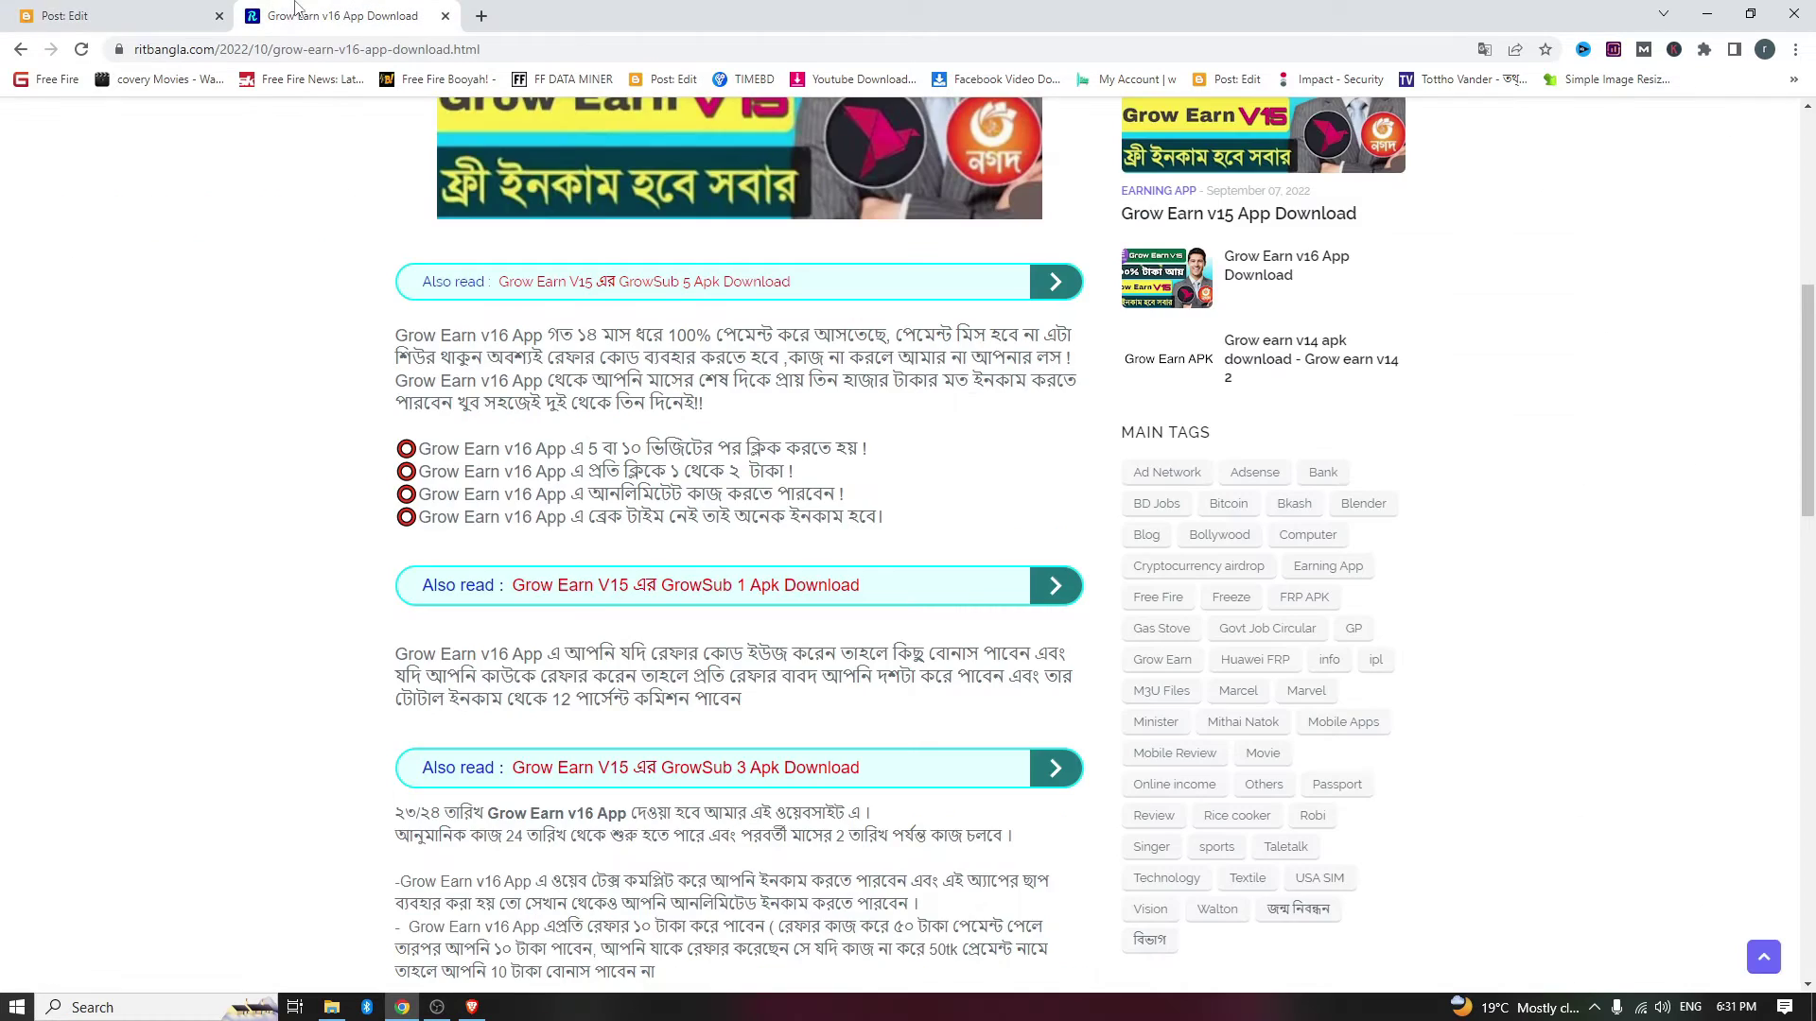
click(210, 19)
Step: Leave the post editor, discarding the unsaved changes, and open the theme page of the RIT BANGLA blog
click(34, 127)
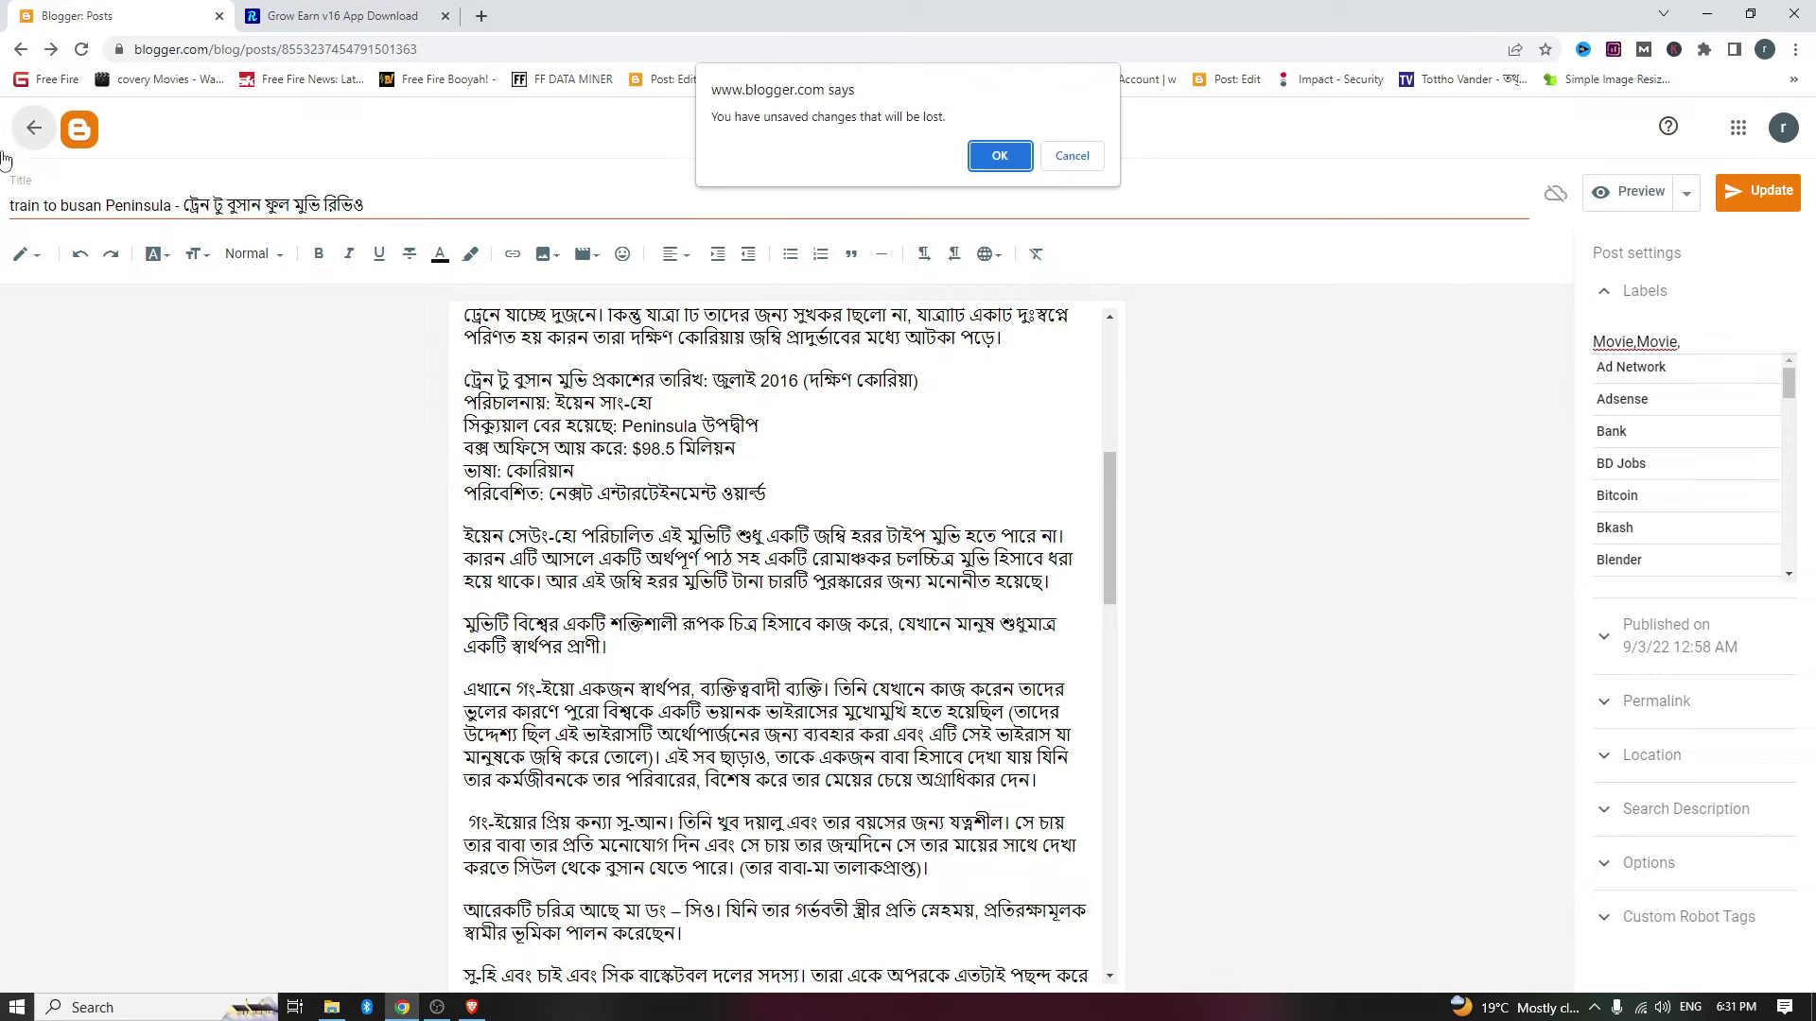
click(999, 156)
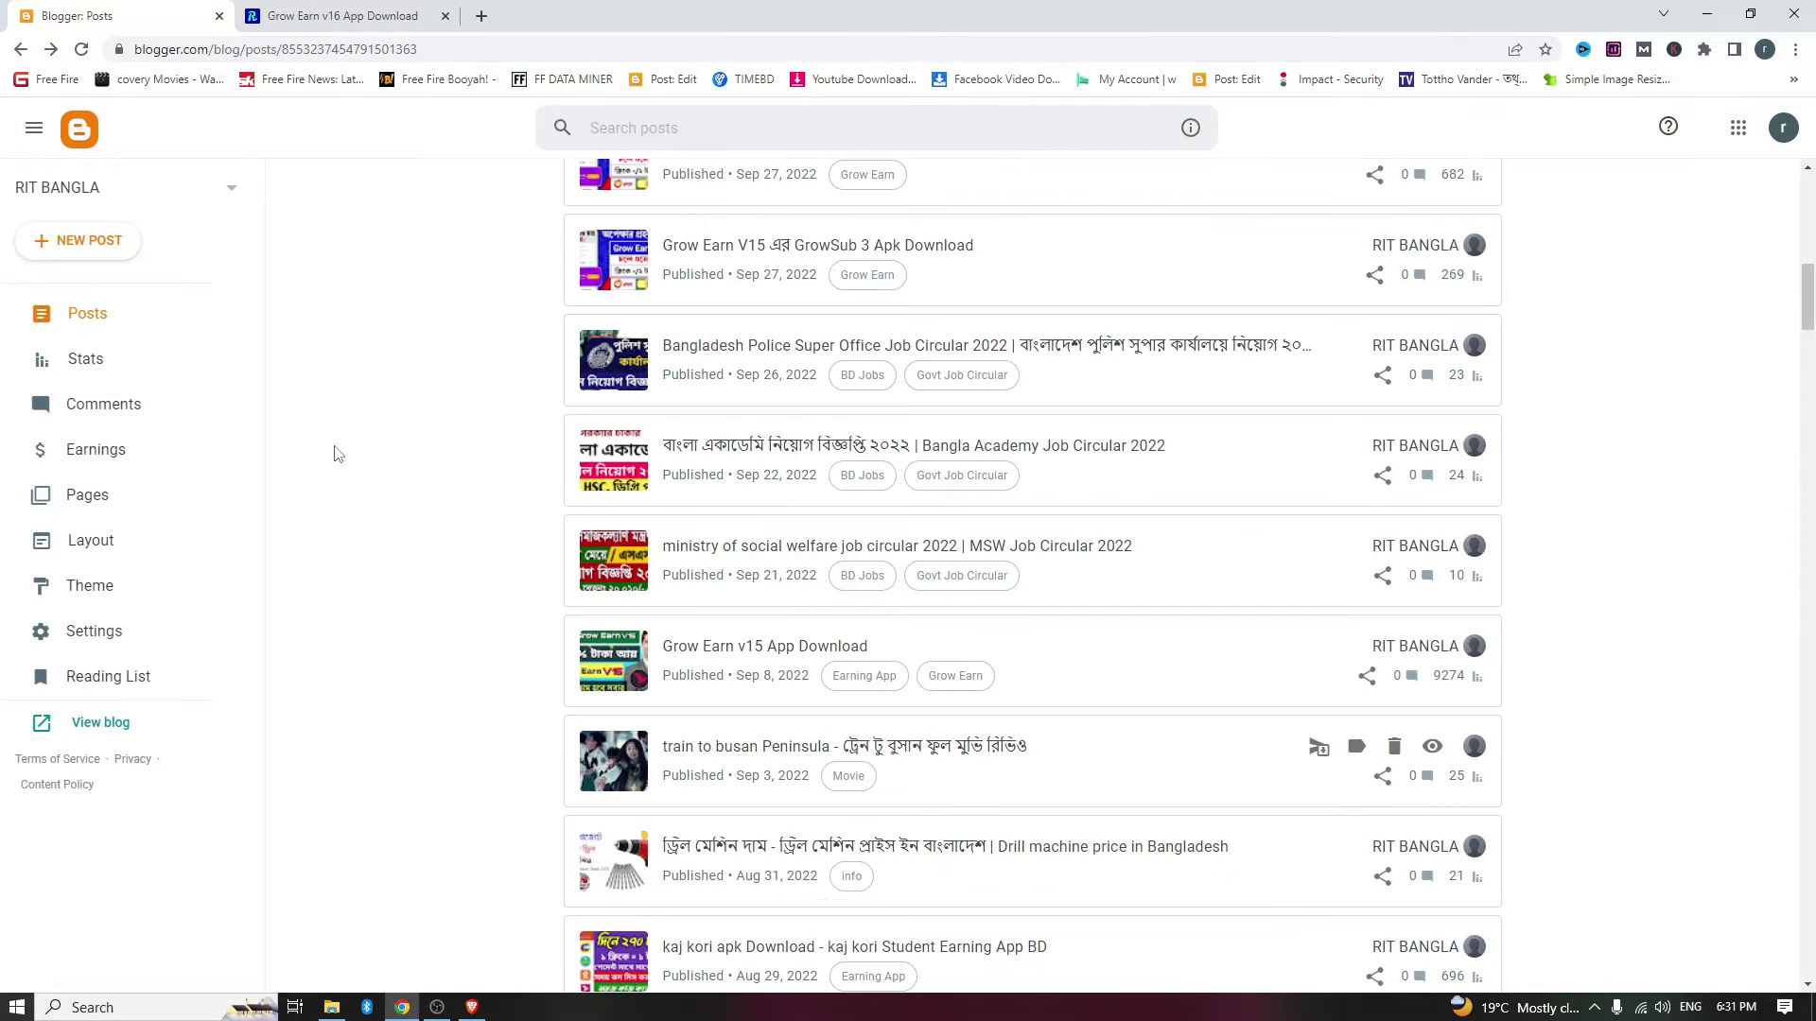
click(142, 335)
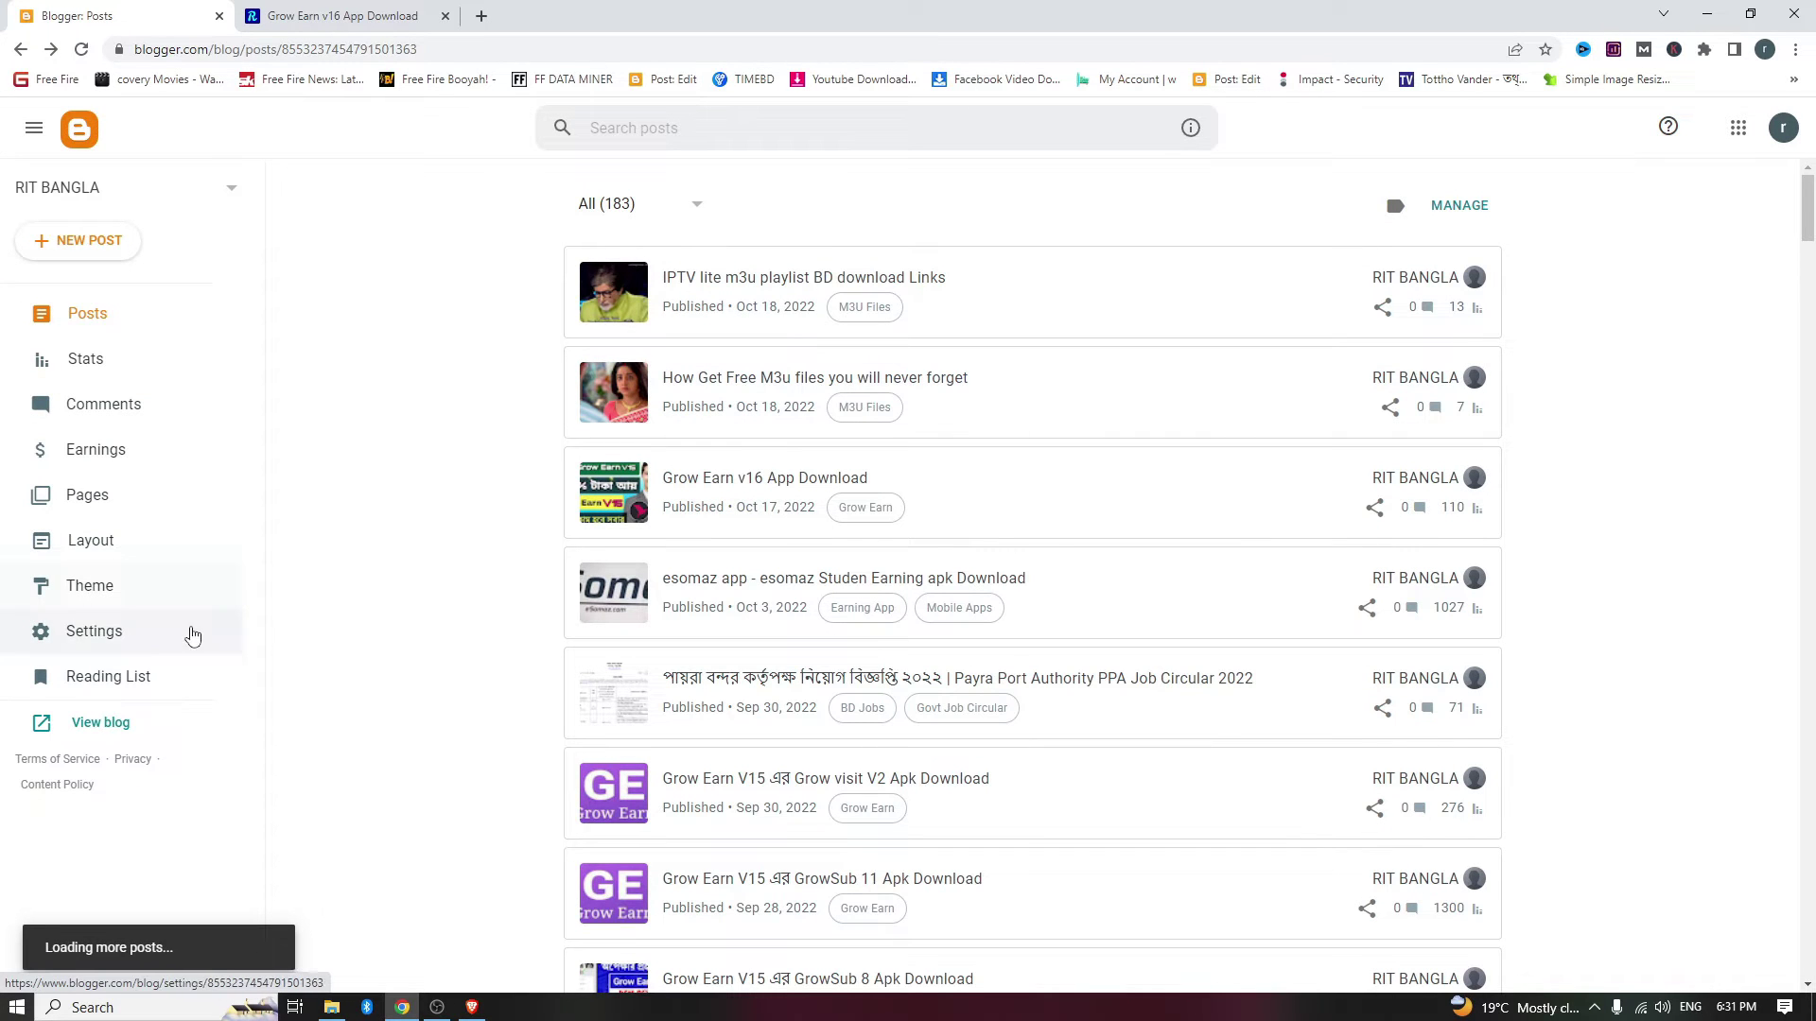
click(79, 606)
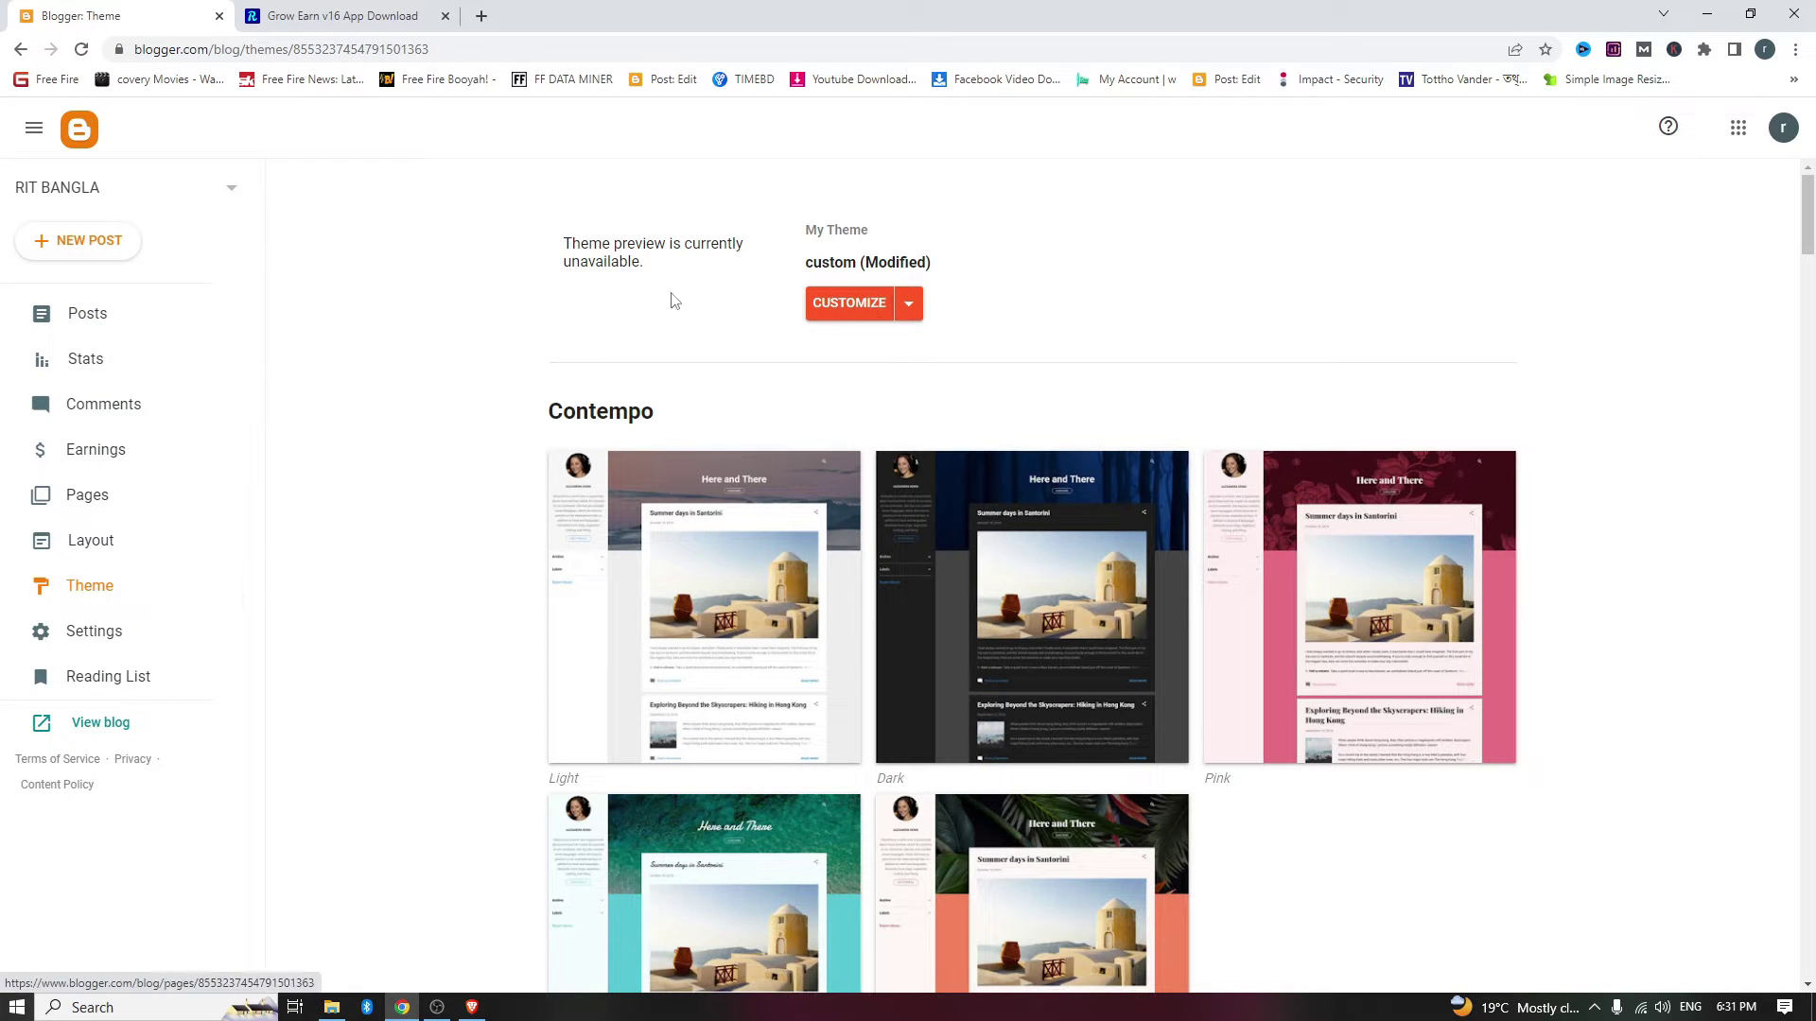
Step: Switch to the SHWAPNOSAYA - স্বপ্নছায়া blog from the list of blogs
click(179, 201)
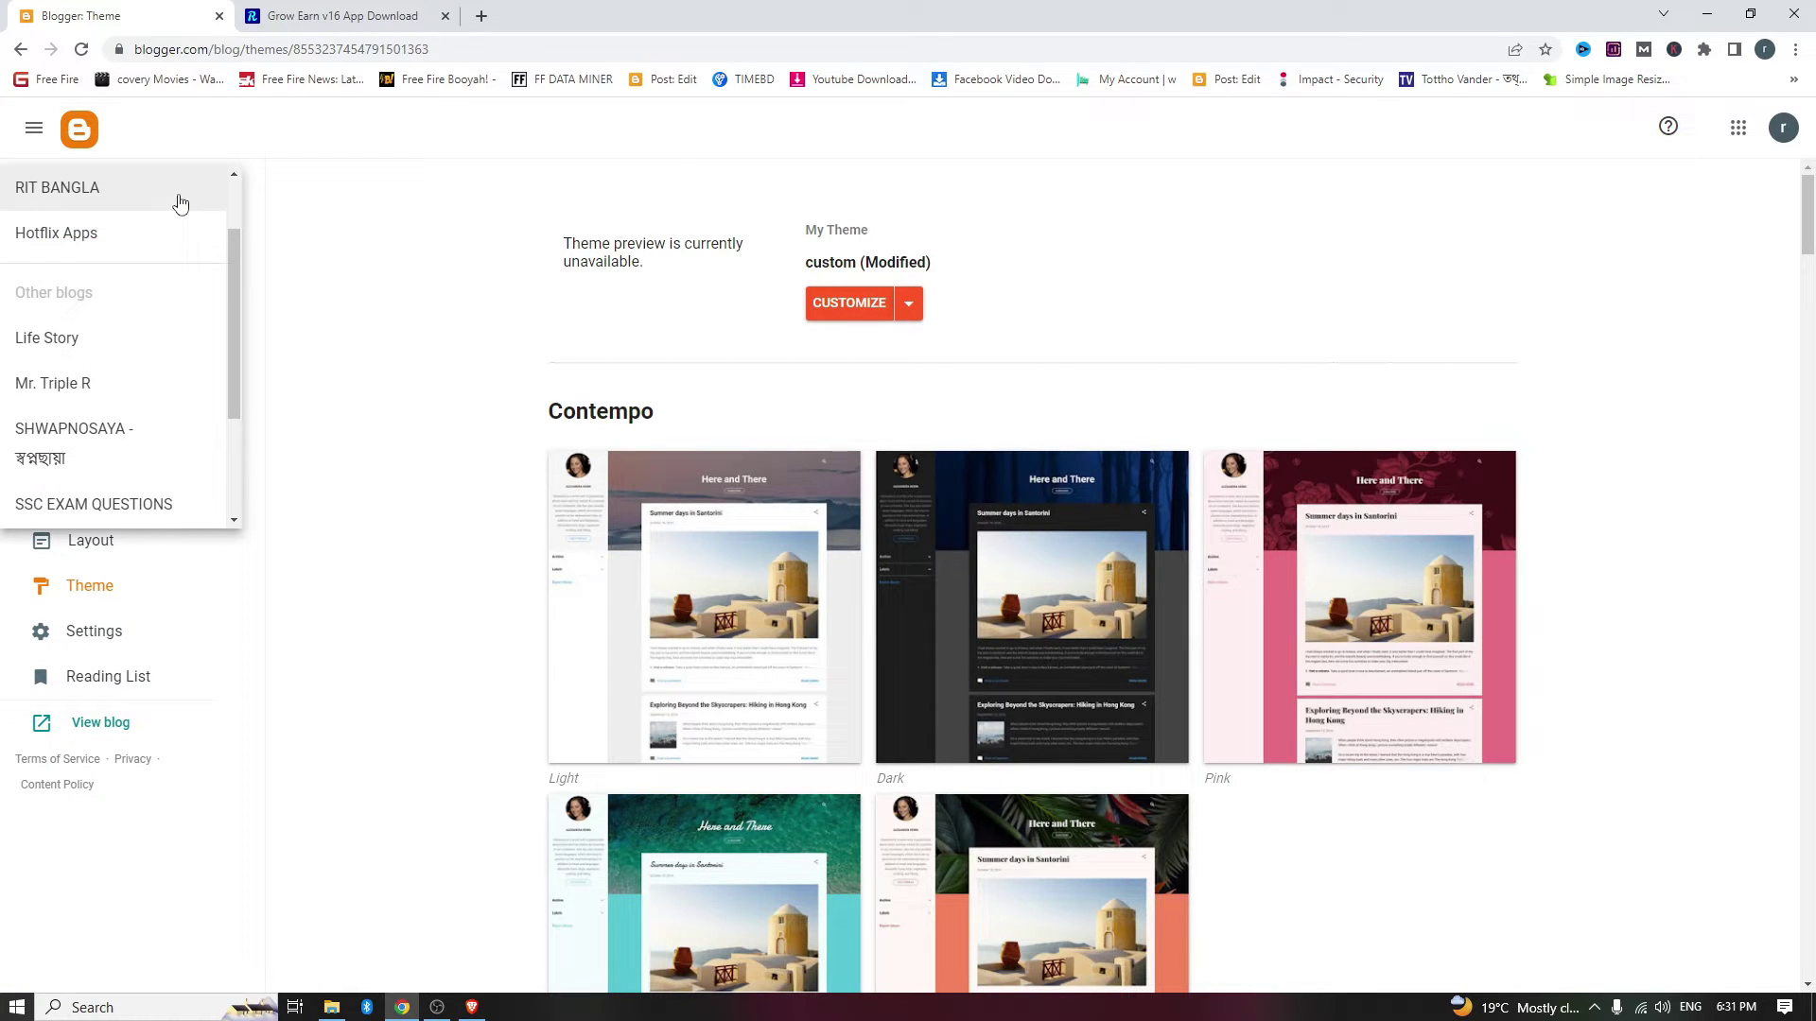
scroll(72, 223, up, 1)
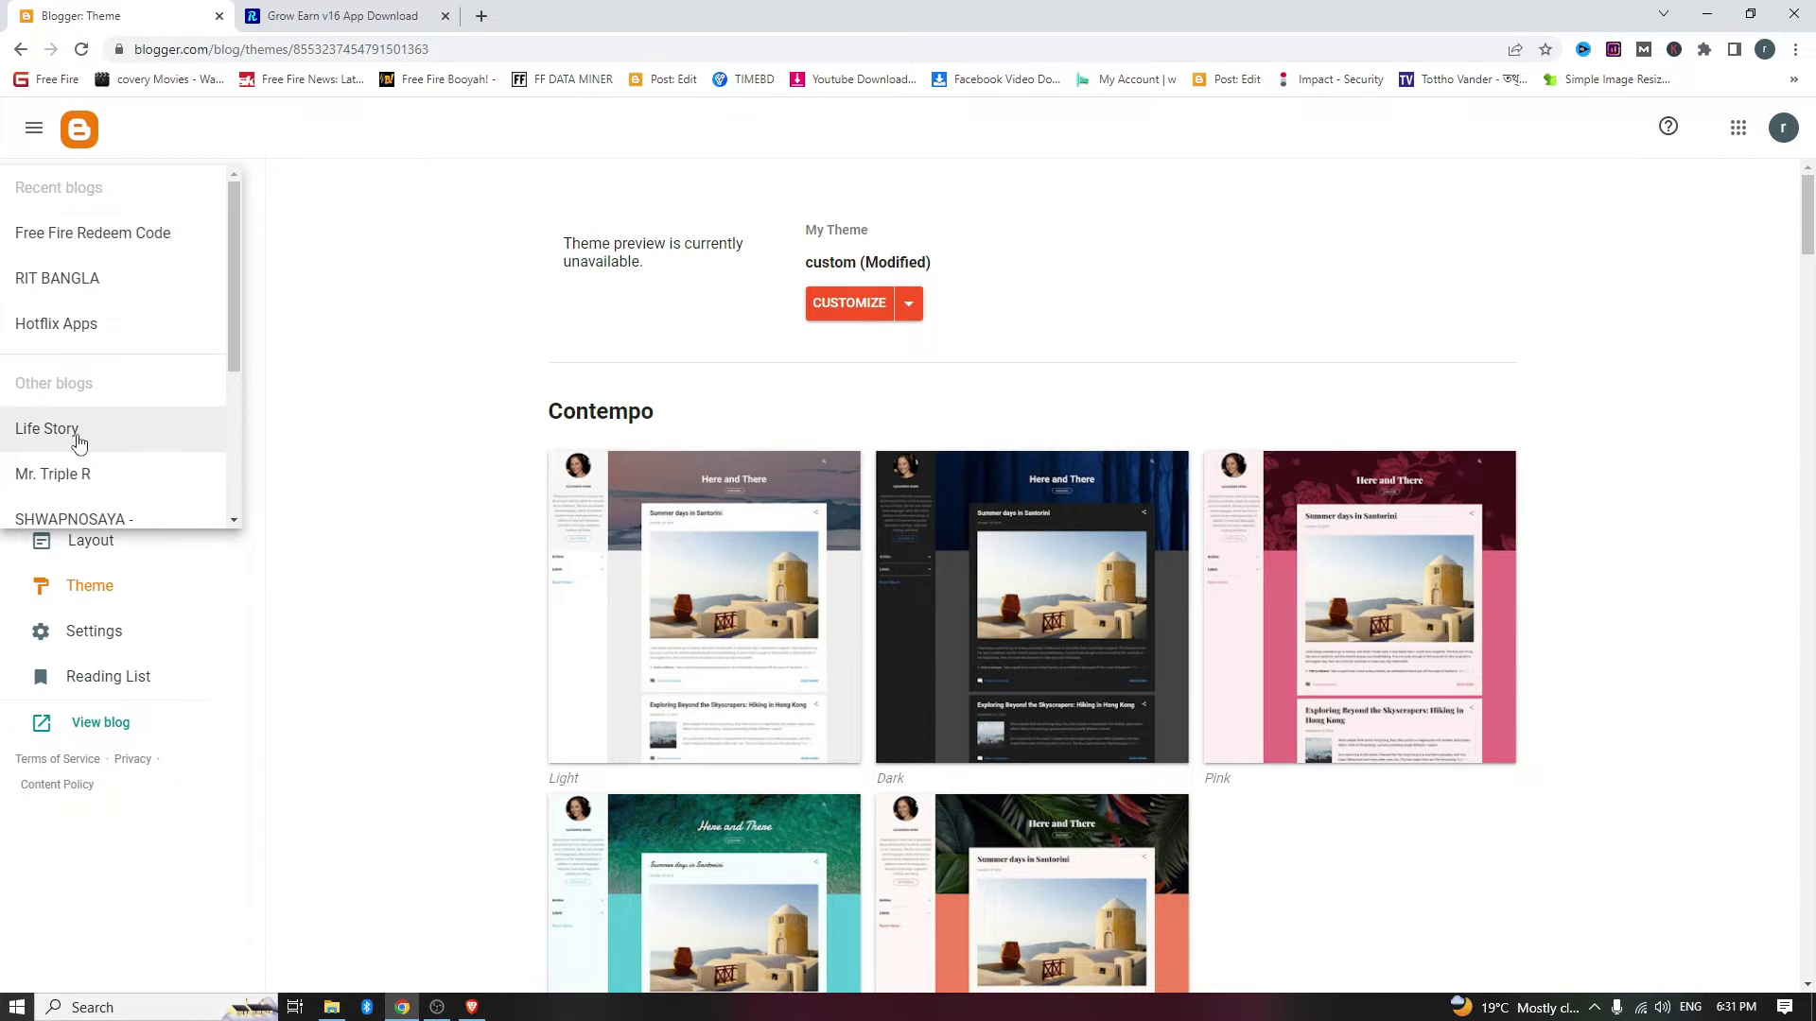
scroll(142, 437, down, 3)
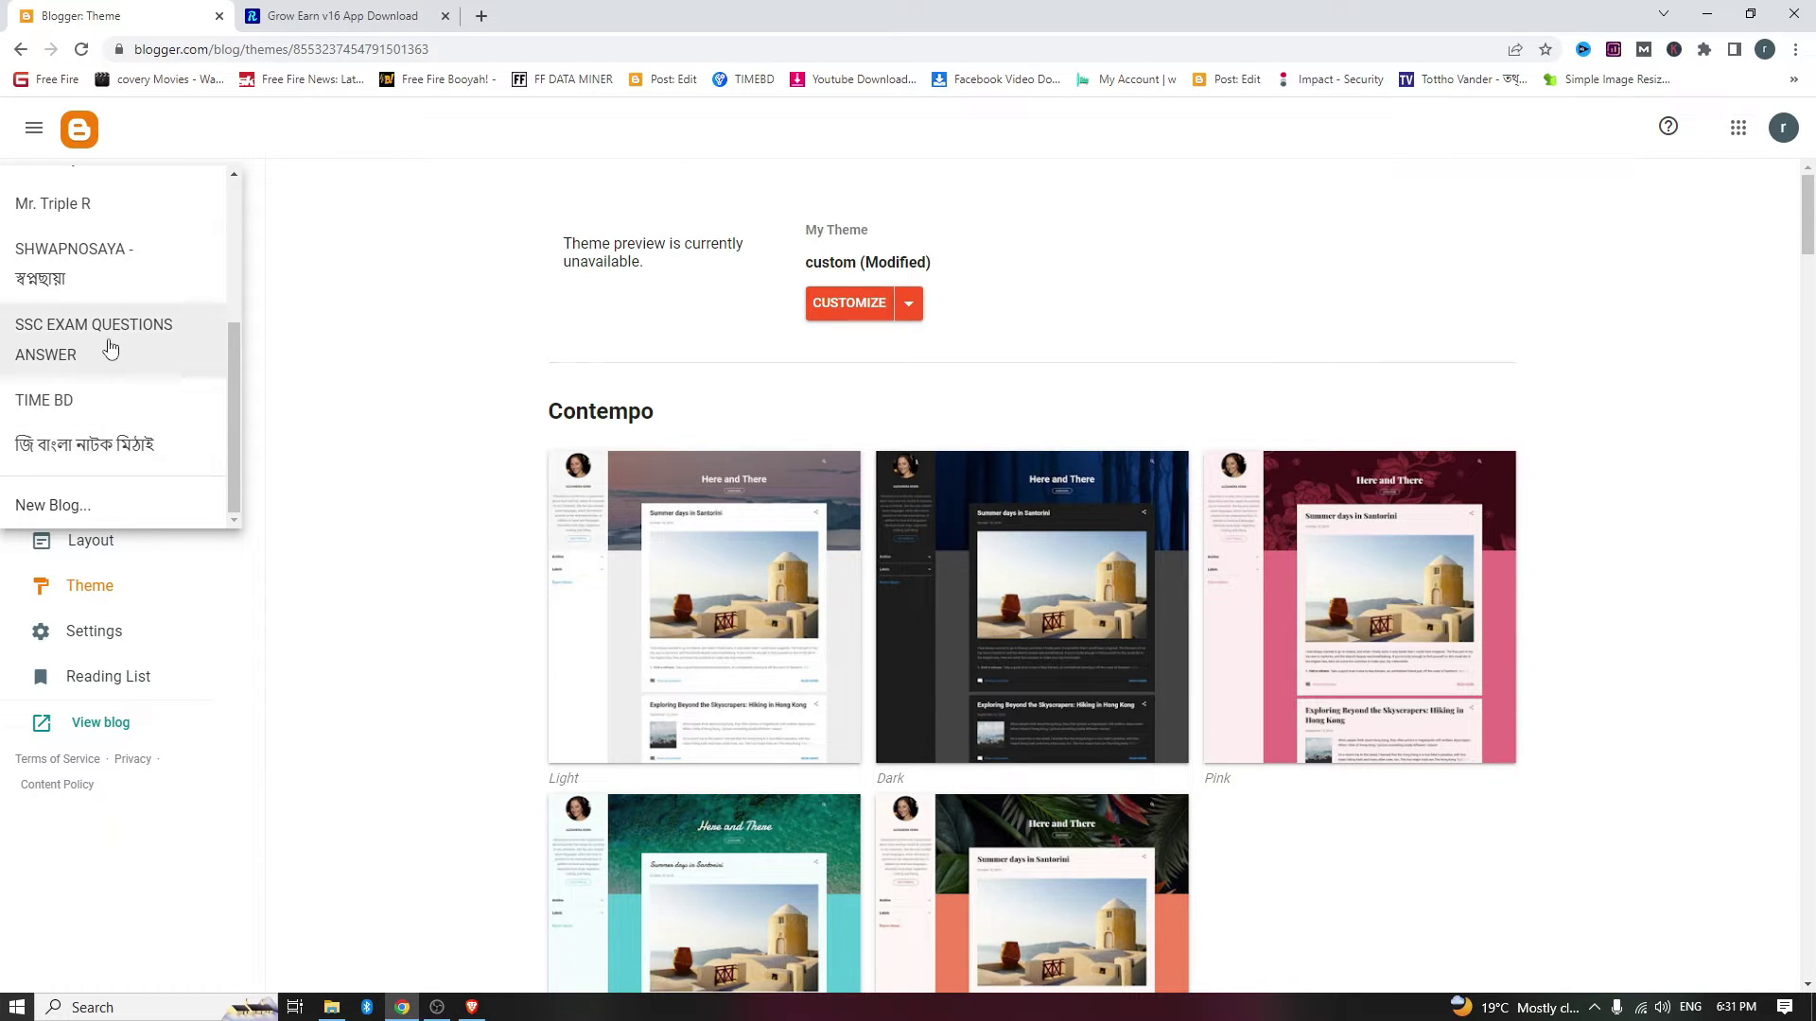
click(125, 270)
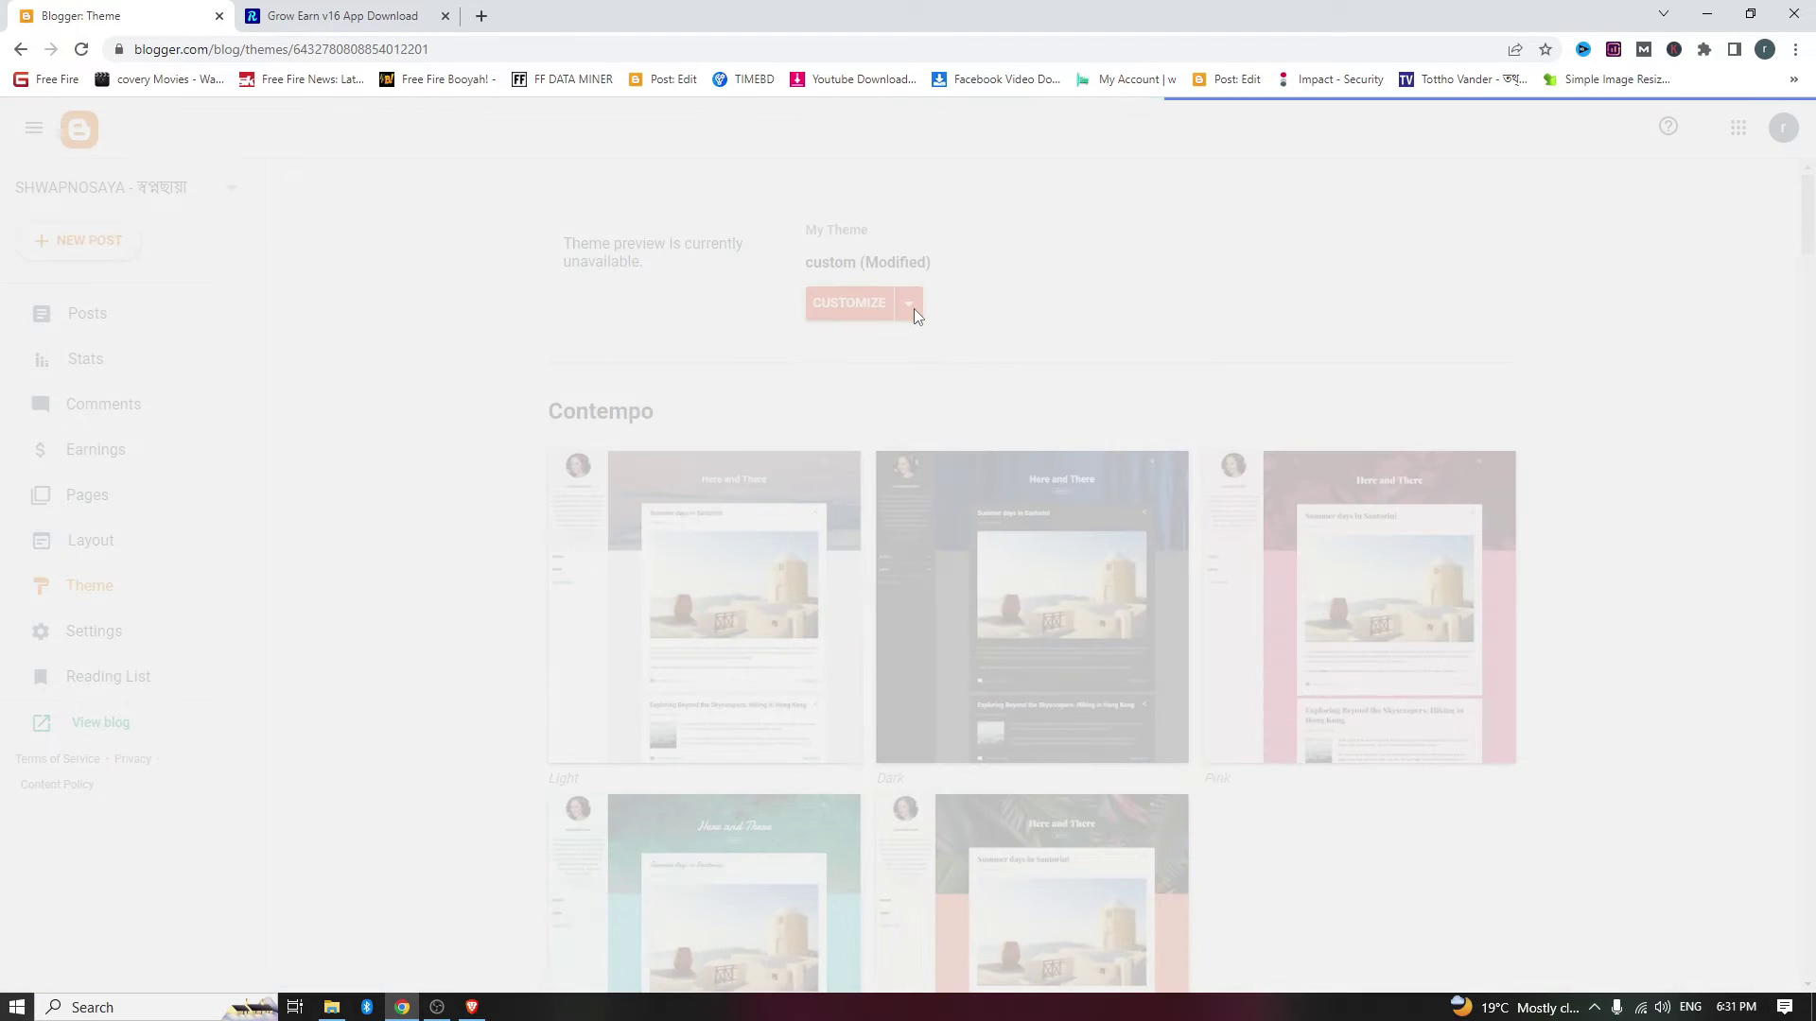
Step: Open the blog theme's HTML code for editing and bring up the code search
click(905, 303)
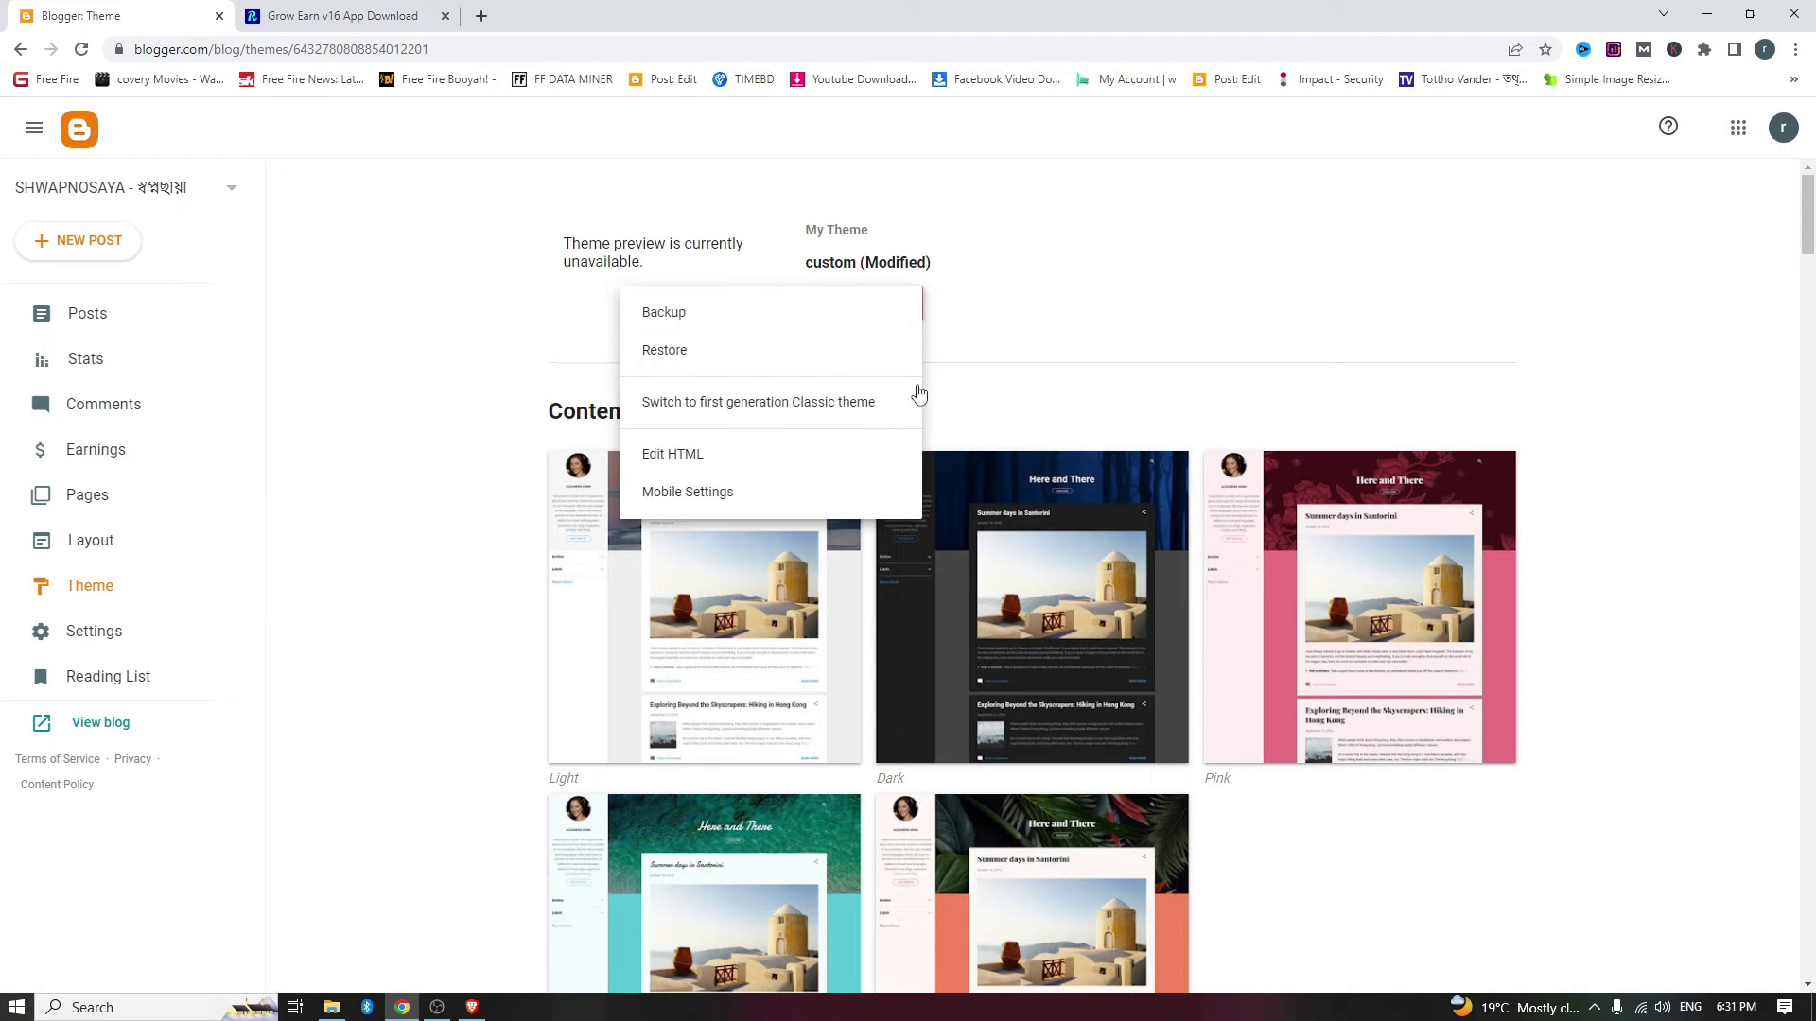
click(672, 456)
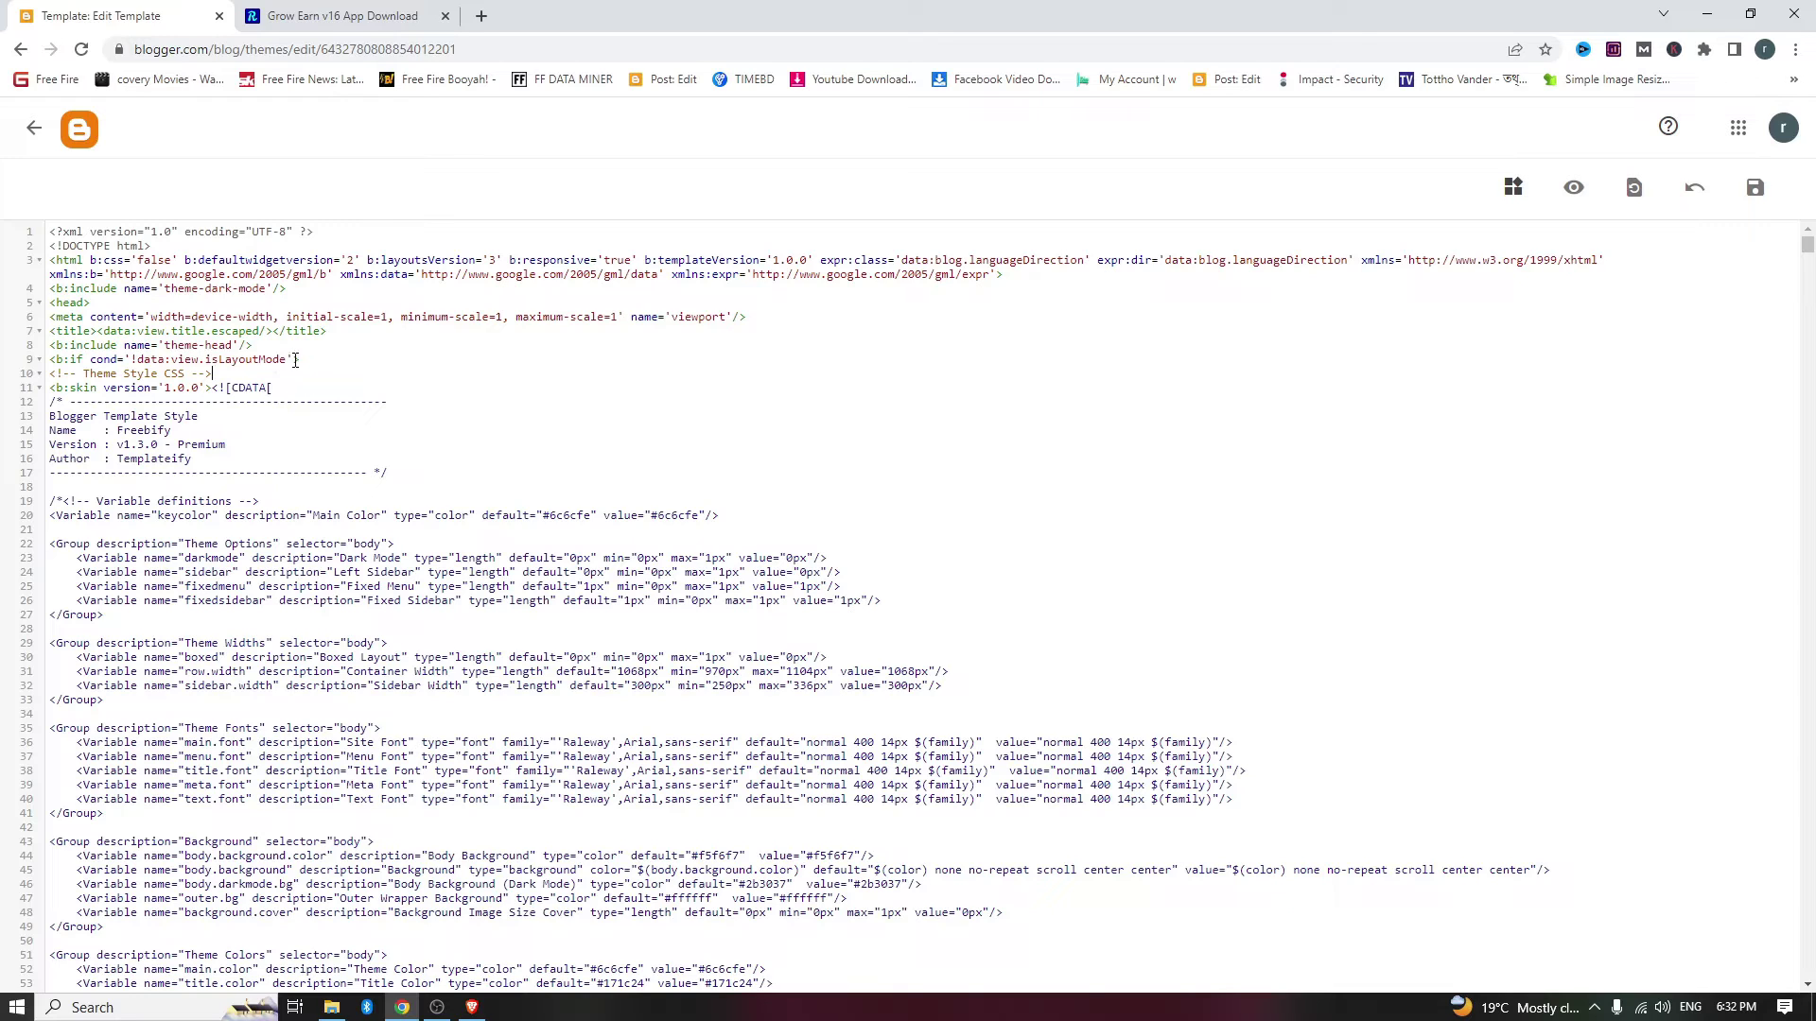
key(ctrl+f)
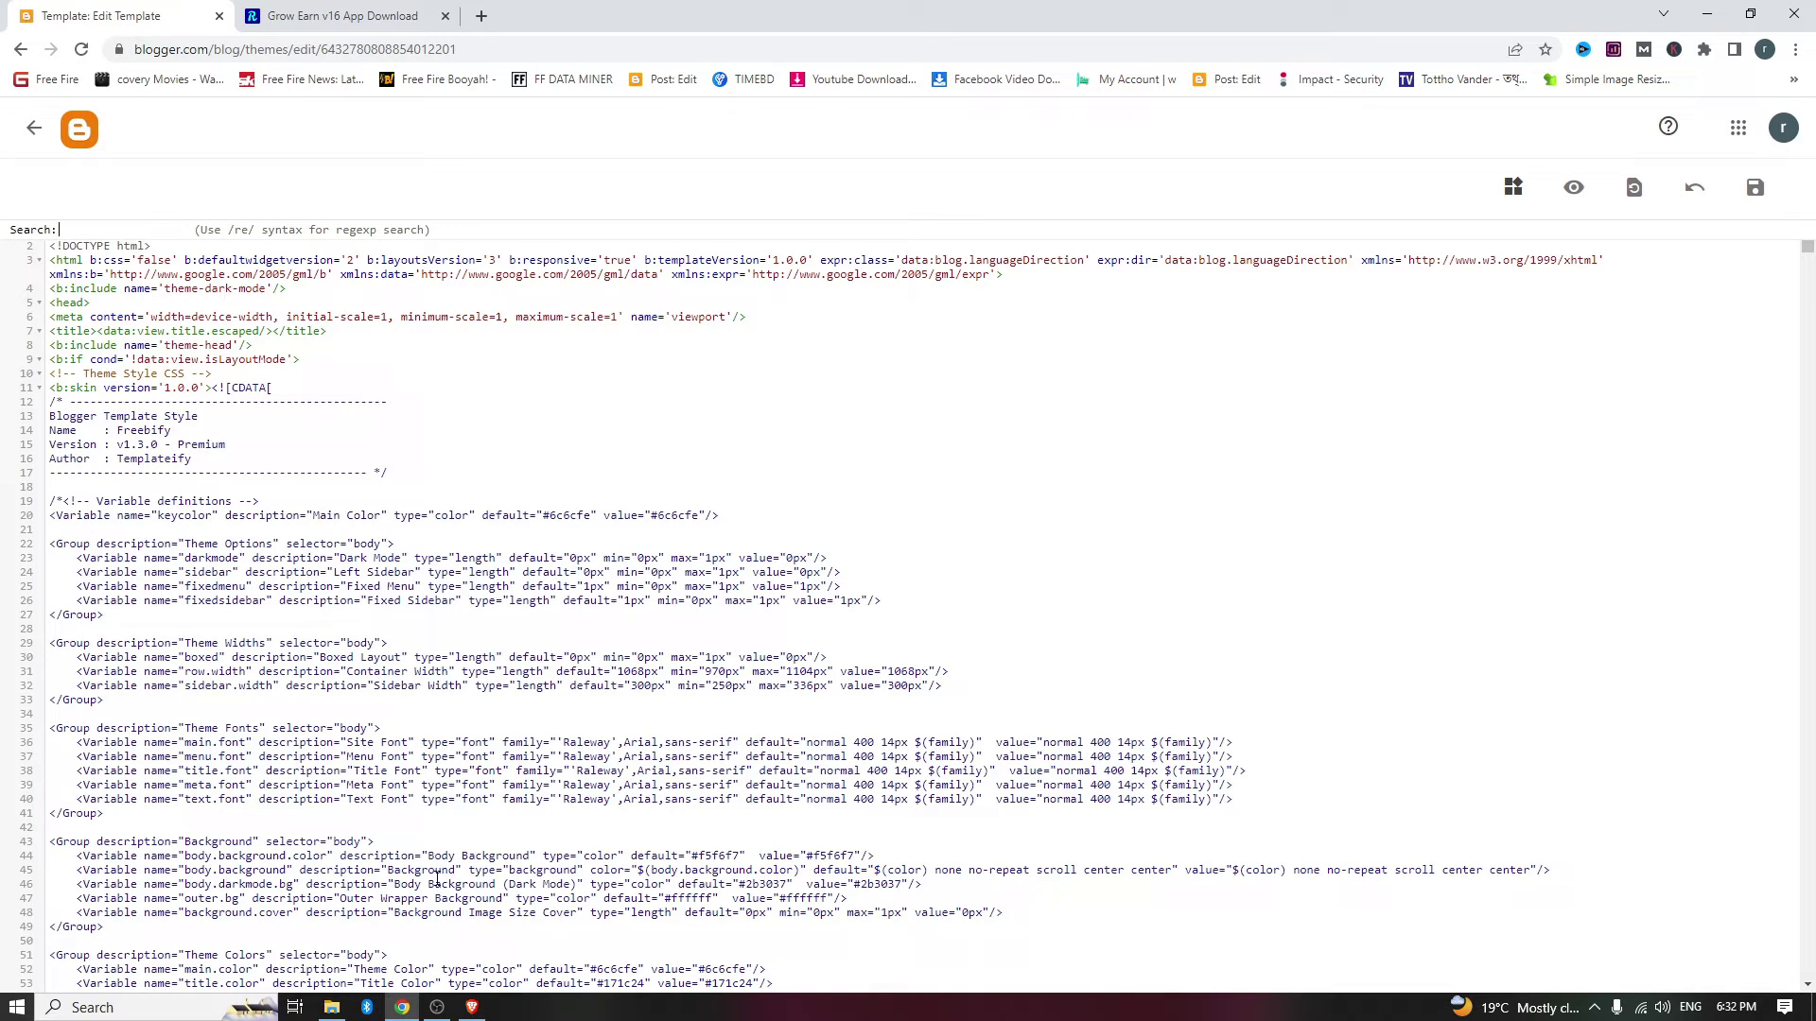
Step: Switch to the Brave browser, go to google.com and search for "rit bangla gaming"
click(472, 1007)
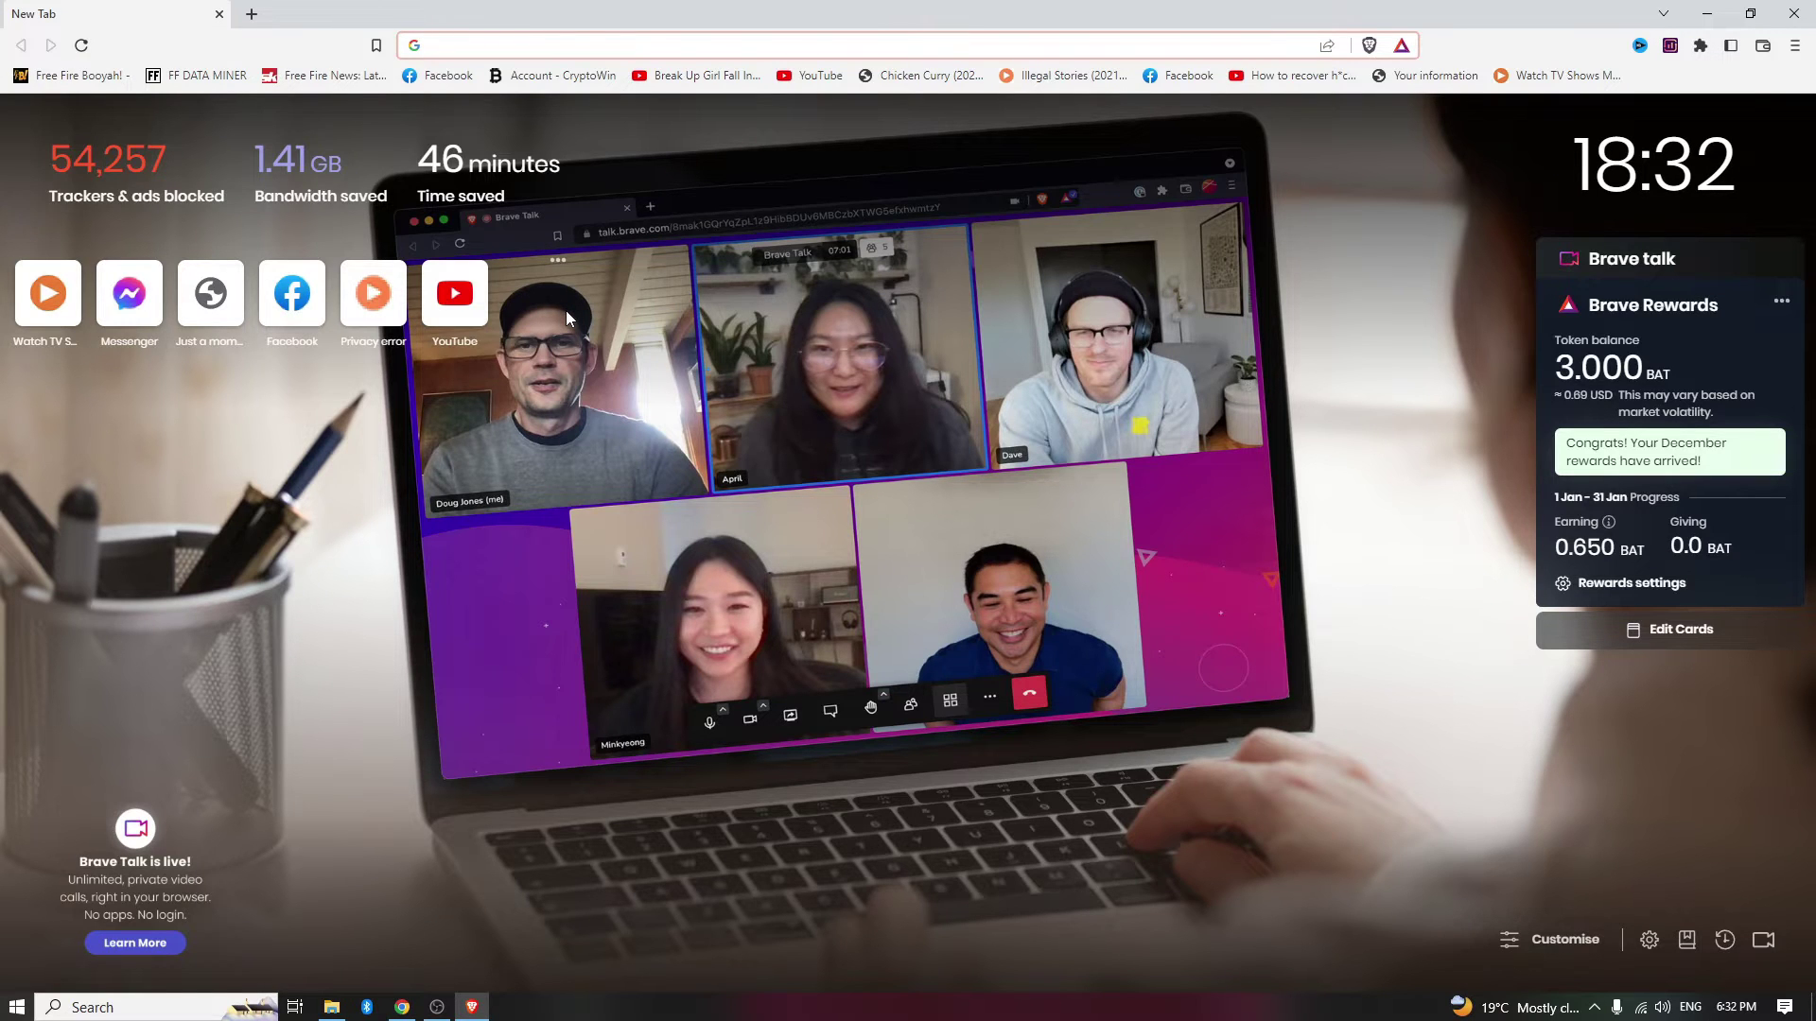
text(go)
key(Return)
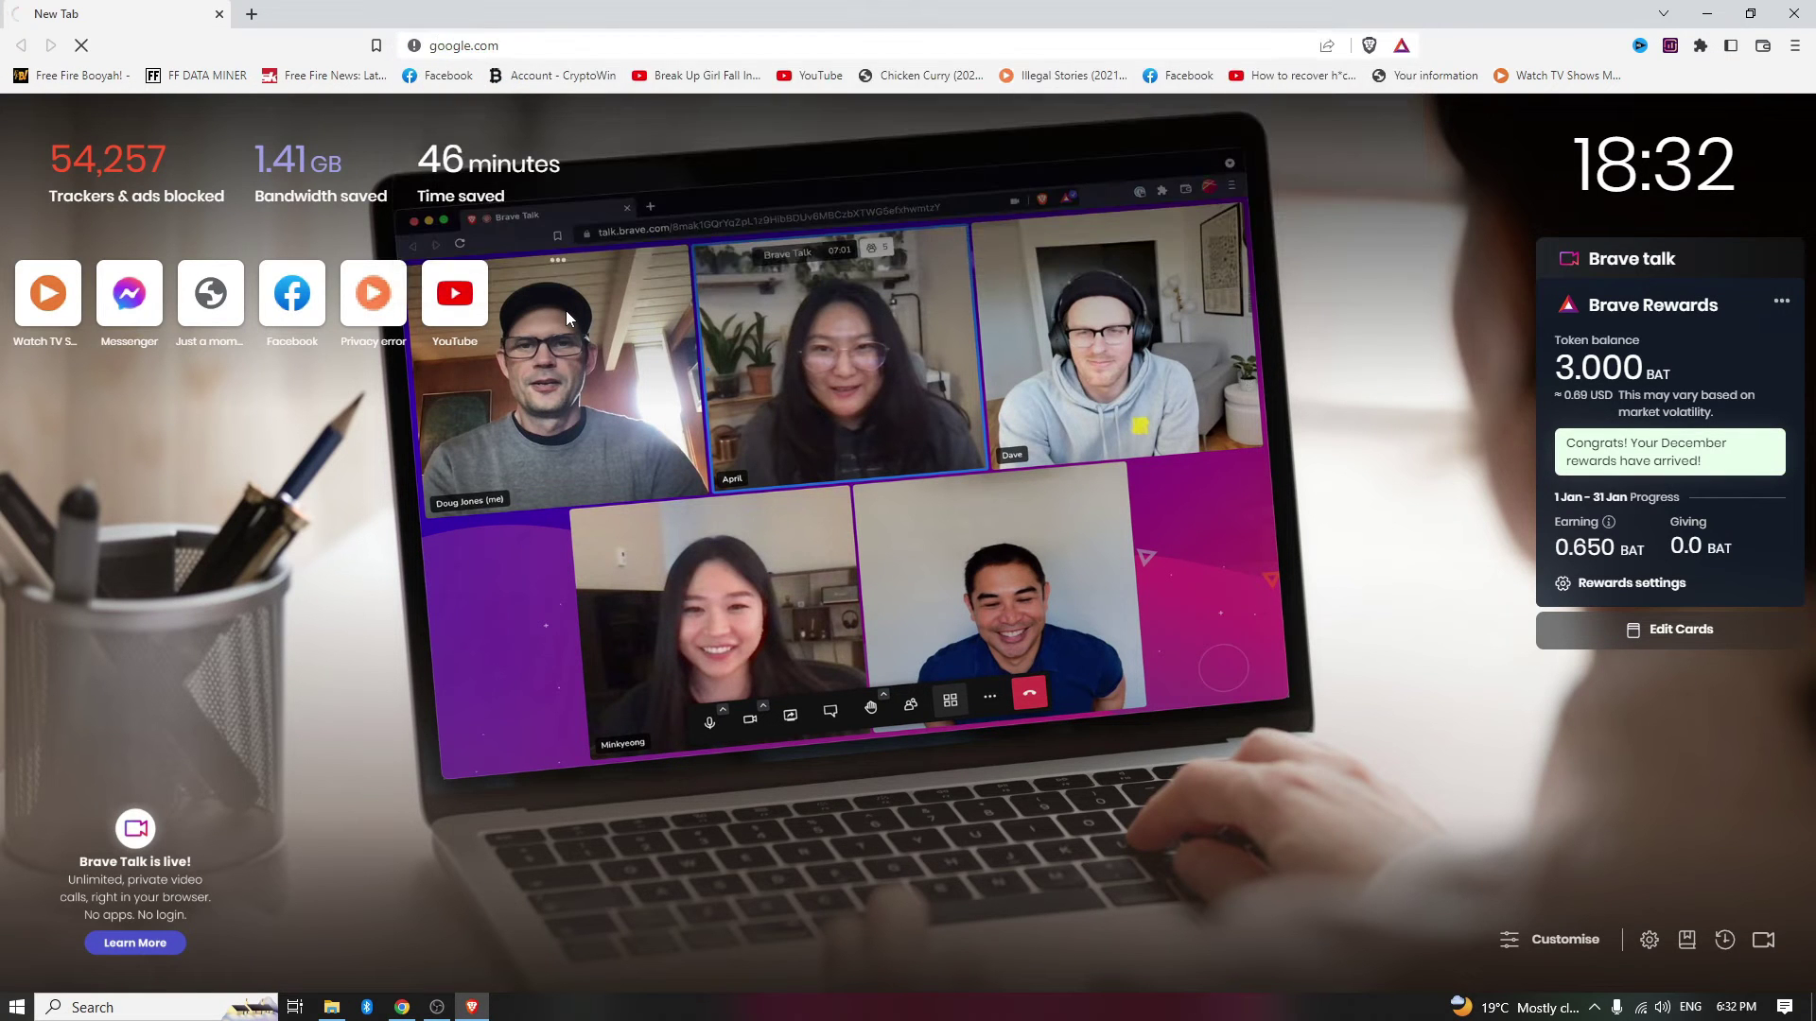
text(rit)
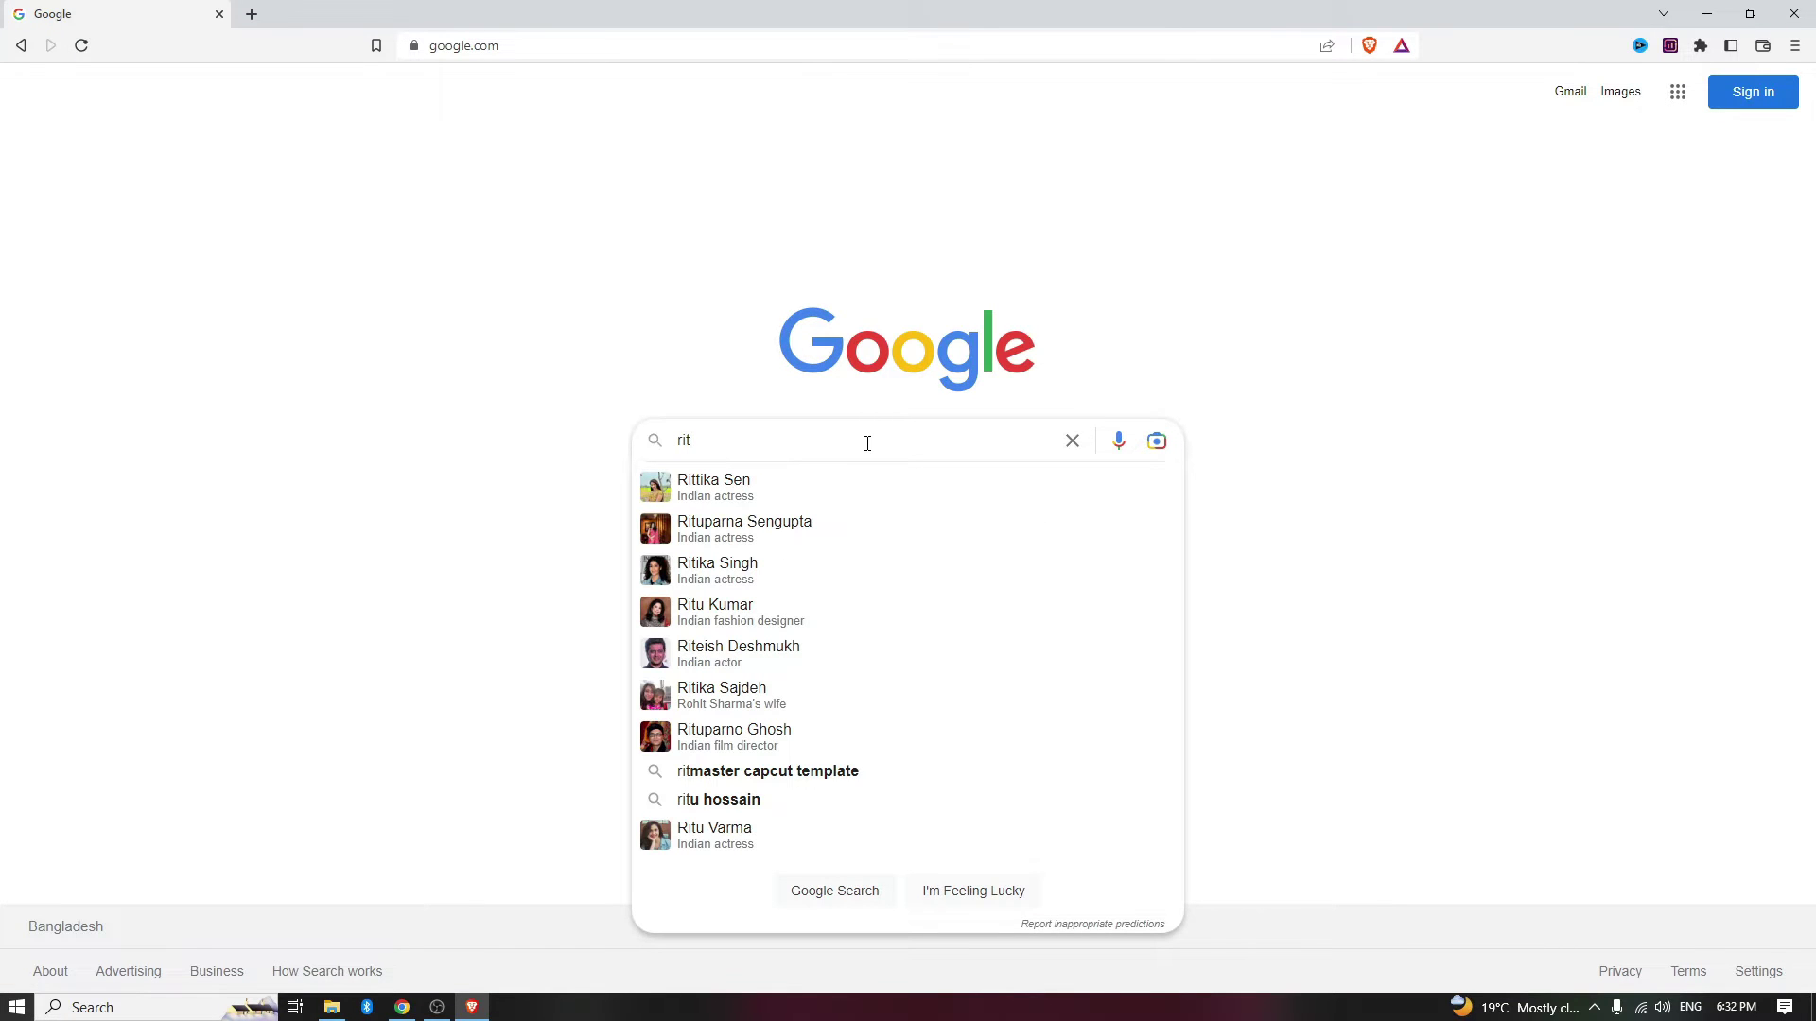
text(bang)
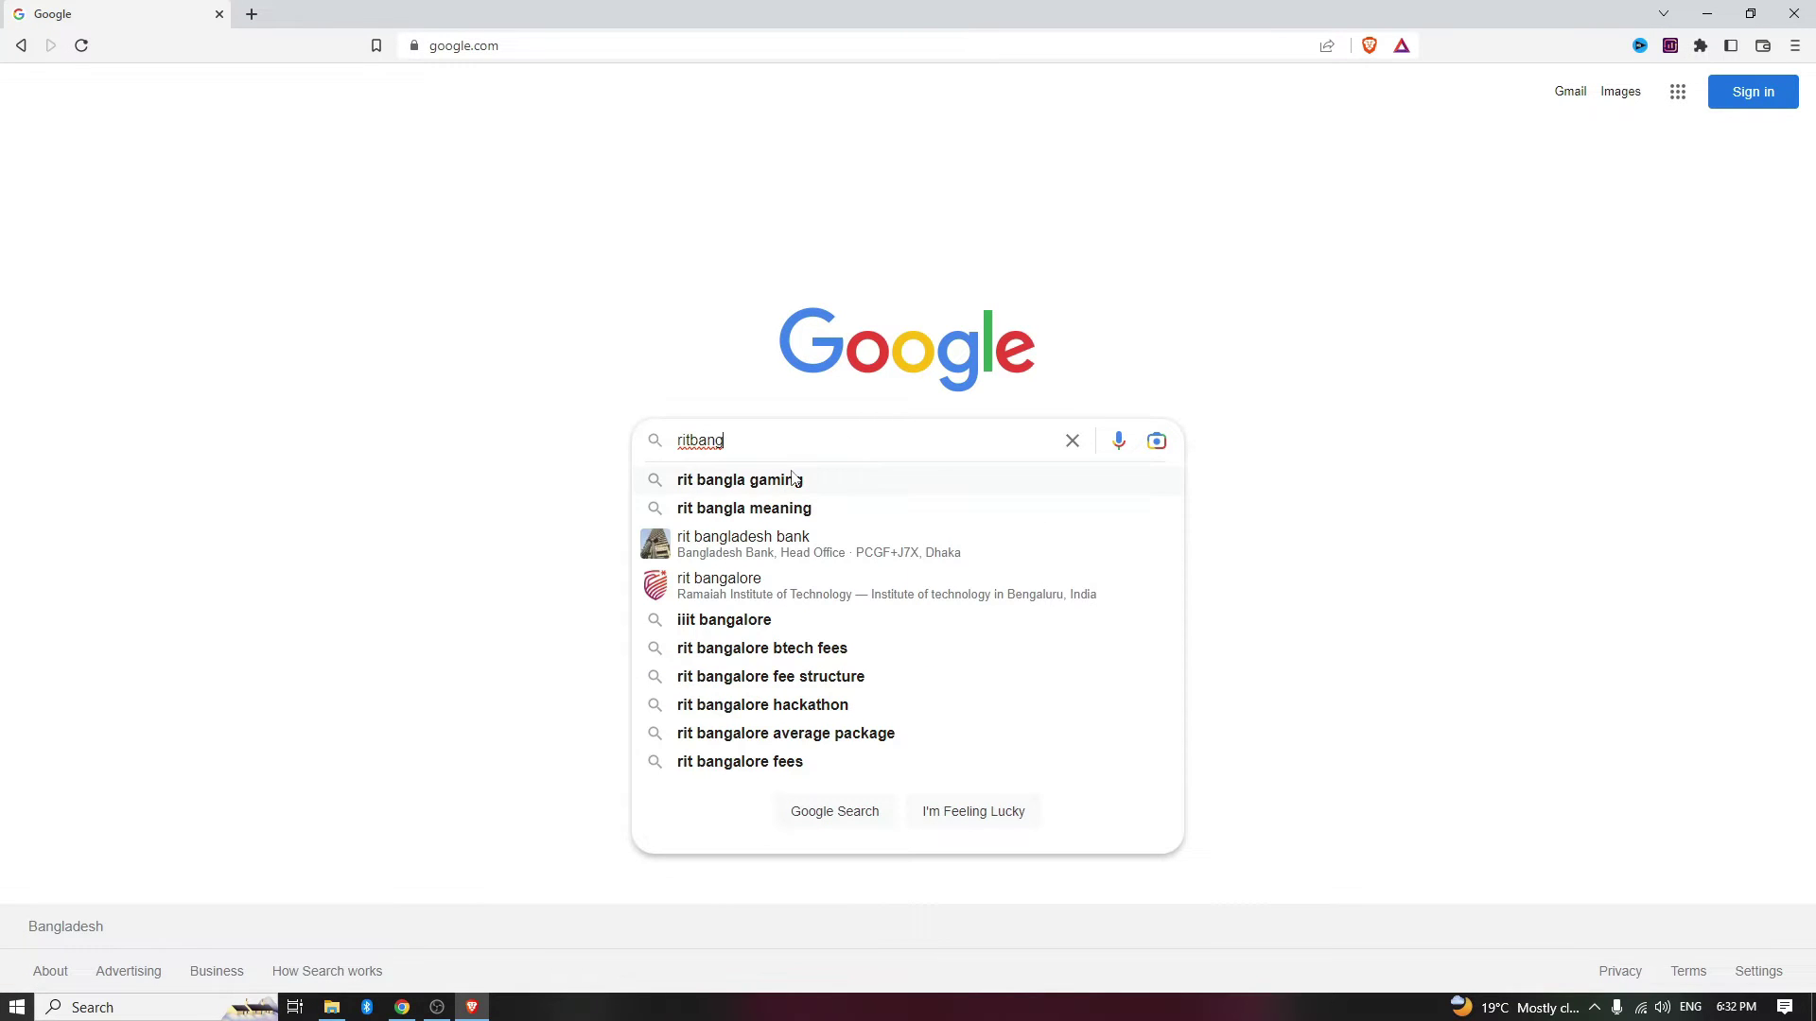
click(795, 479)
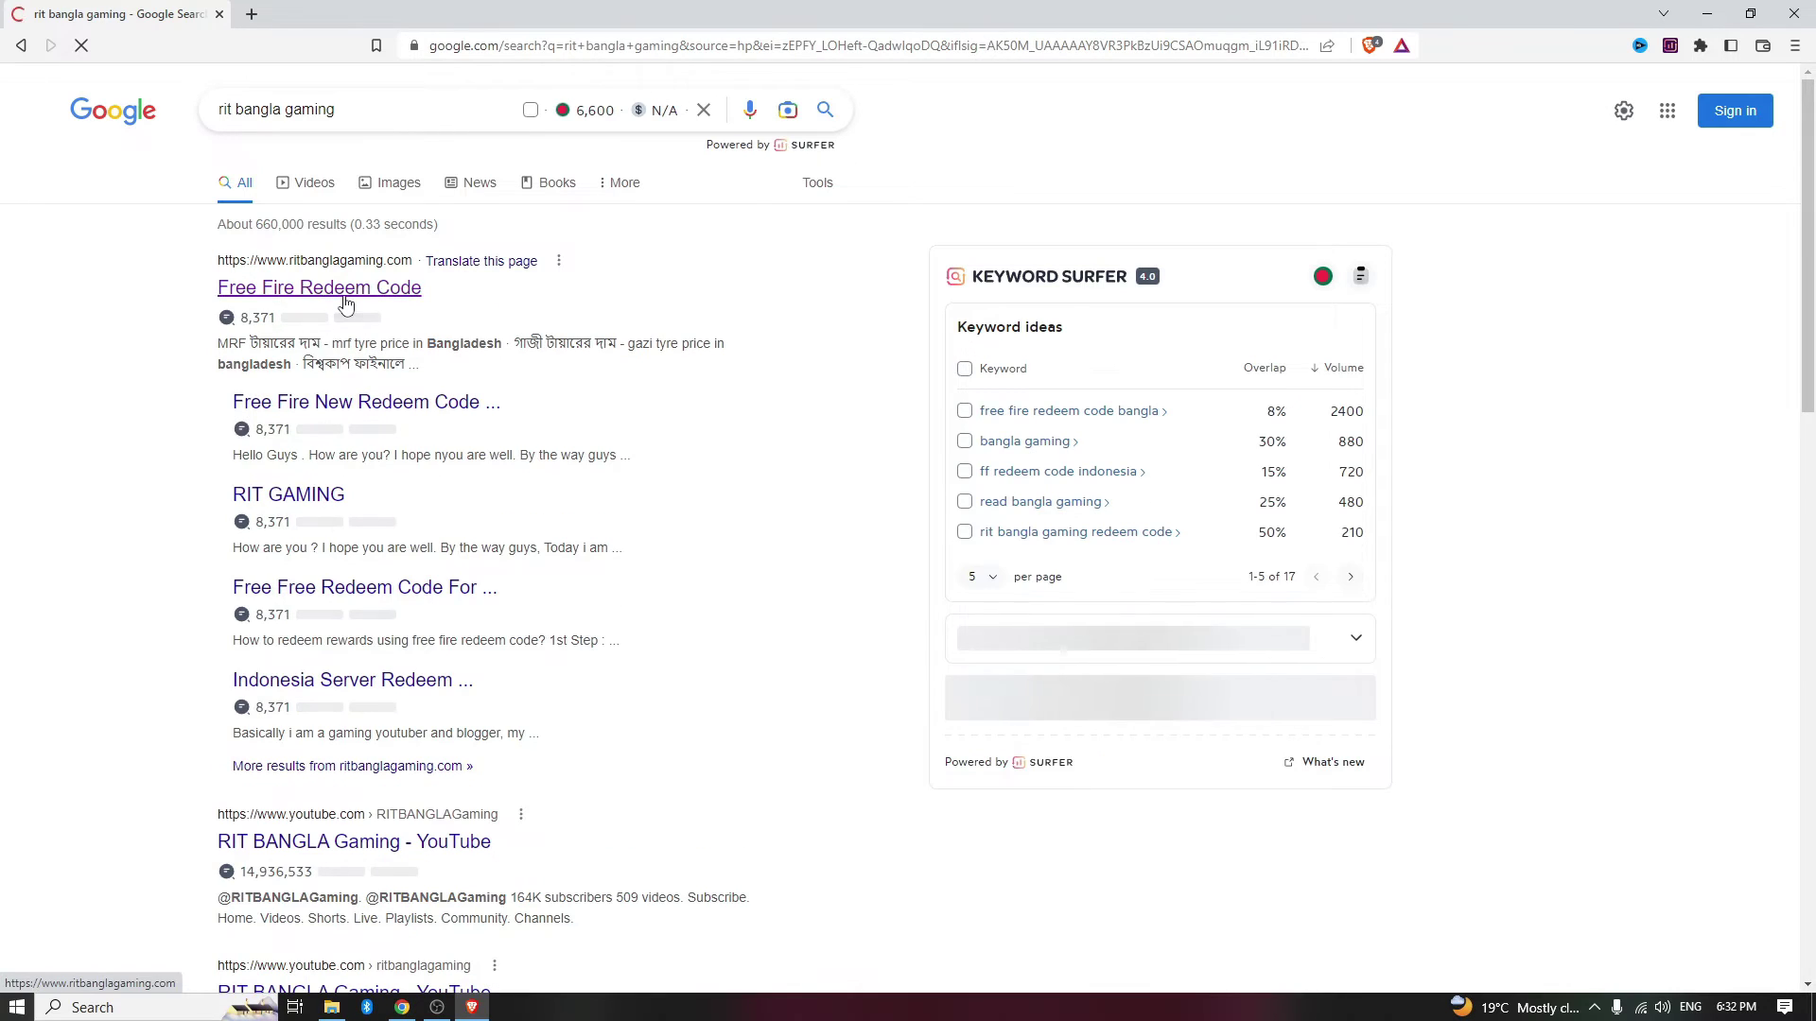
Step: Go to the ritbanglagaming.com site and open its article "How To Set Up Automatic linking in Blogger HTML Code"
click(295, 288)
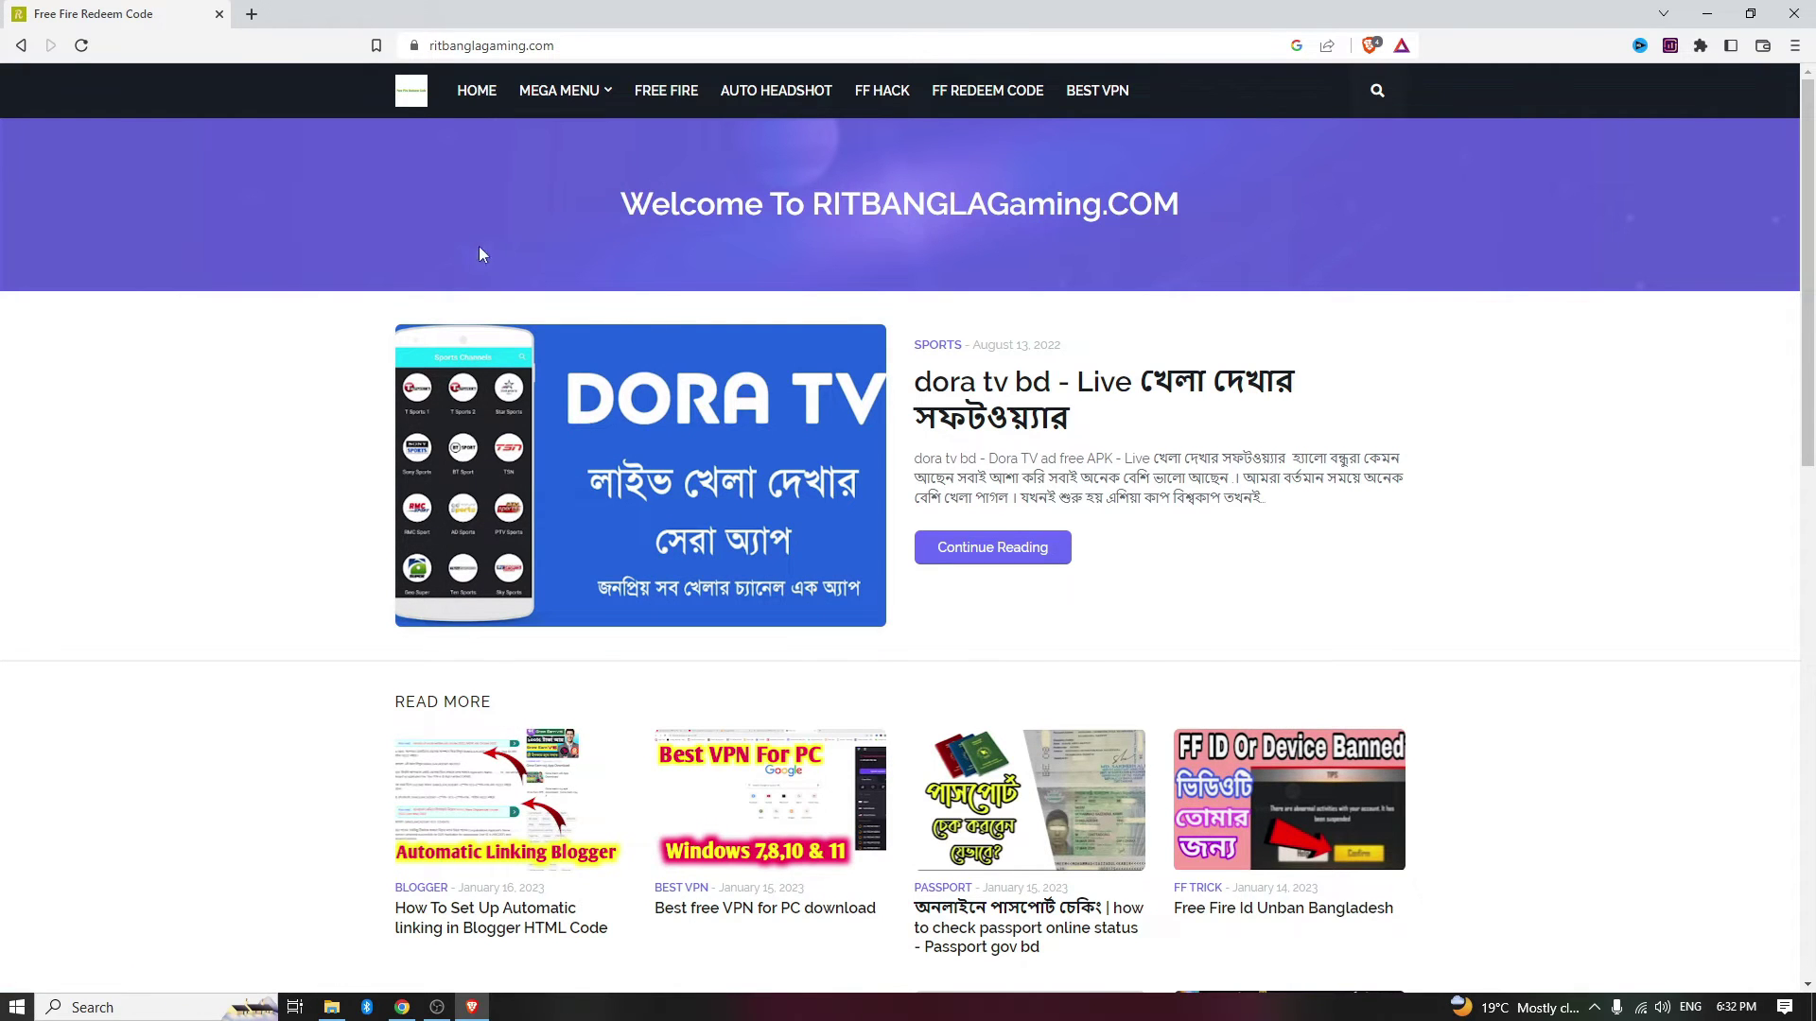
scroll(501, 247, down, 3)
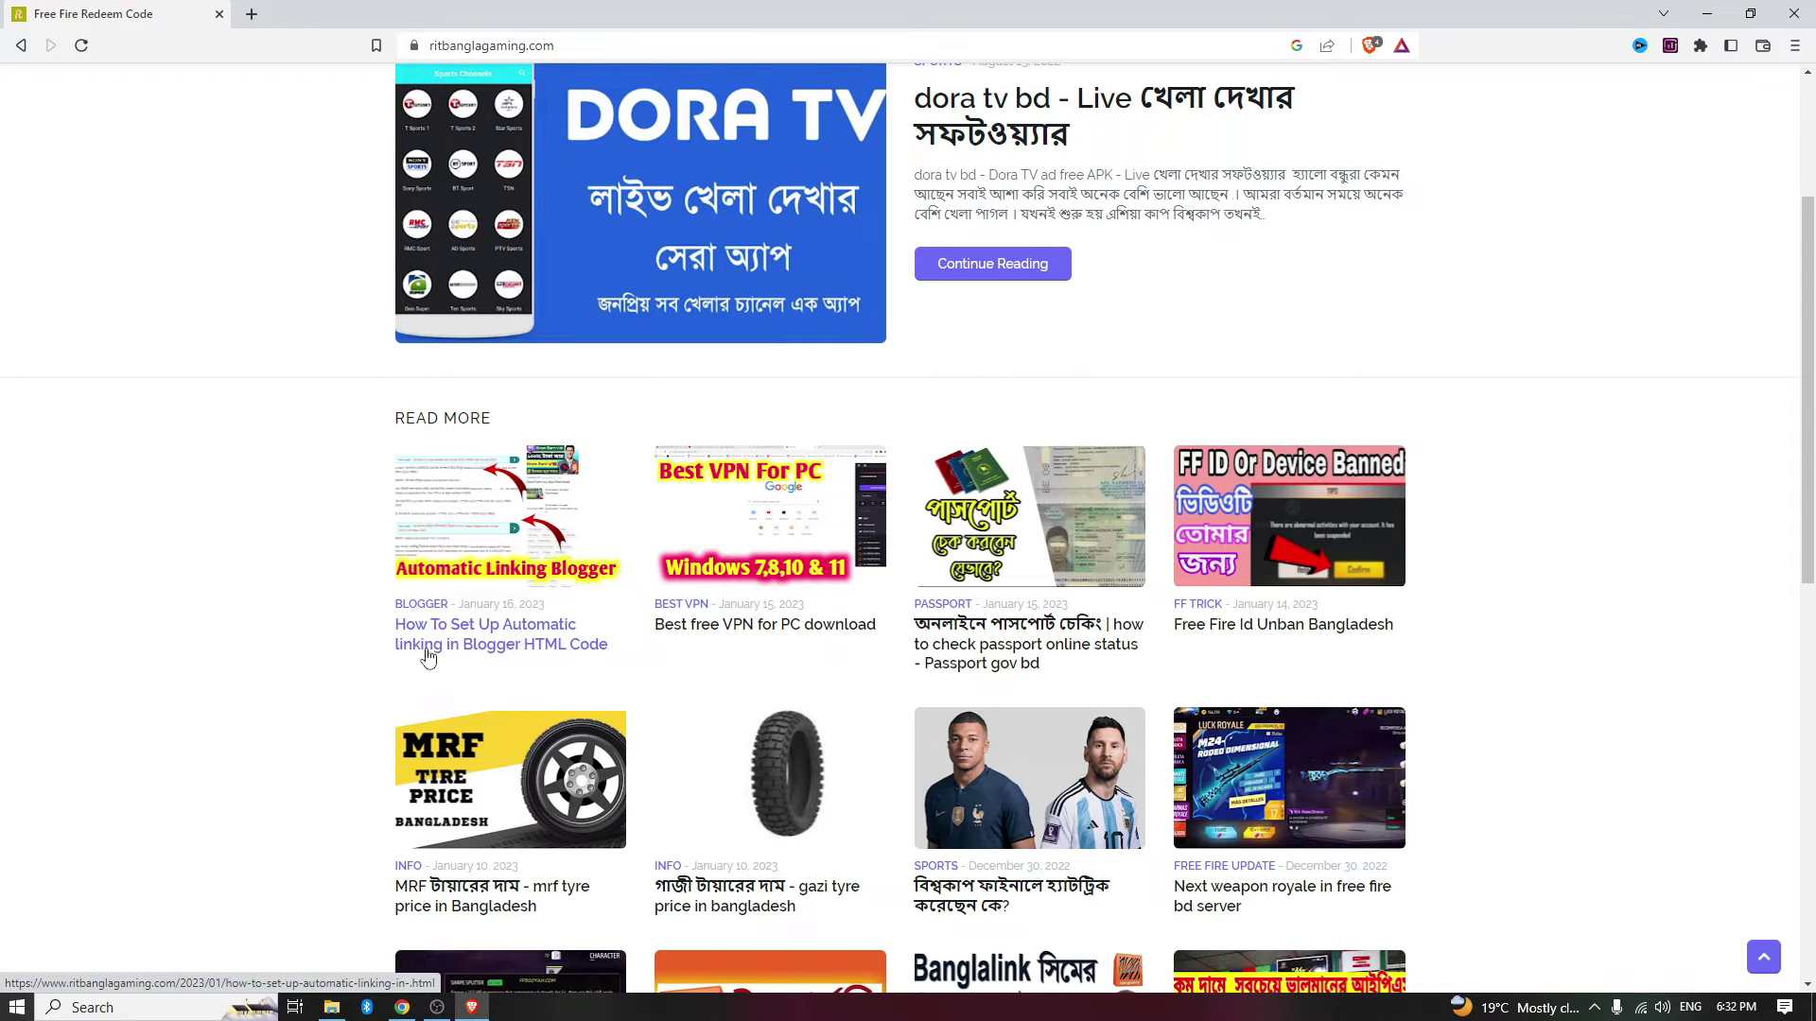
click(537, 650)
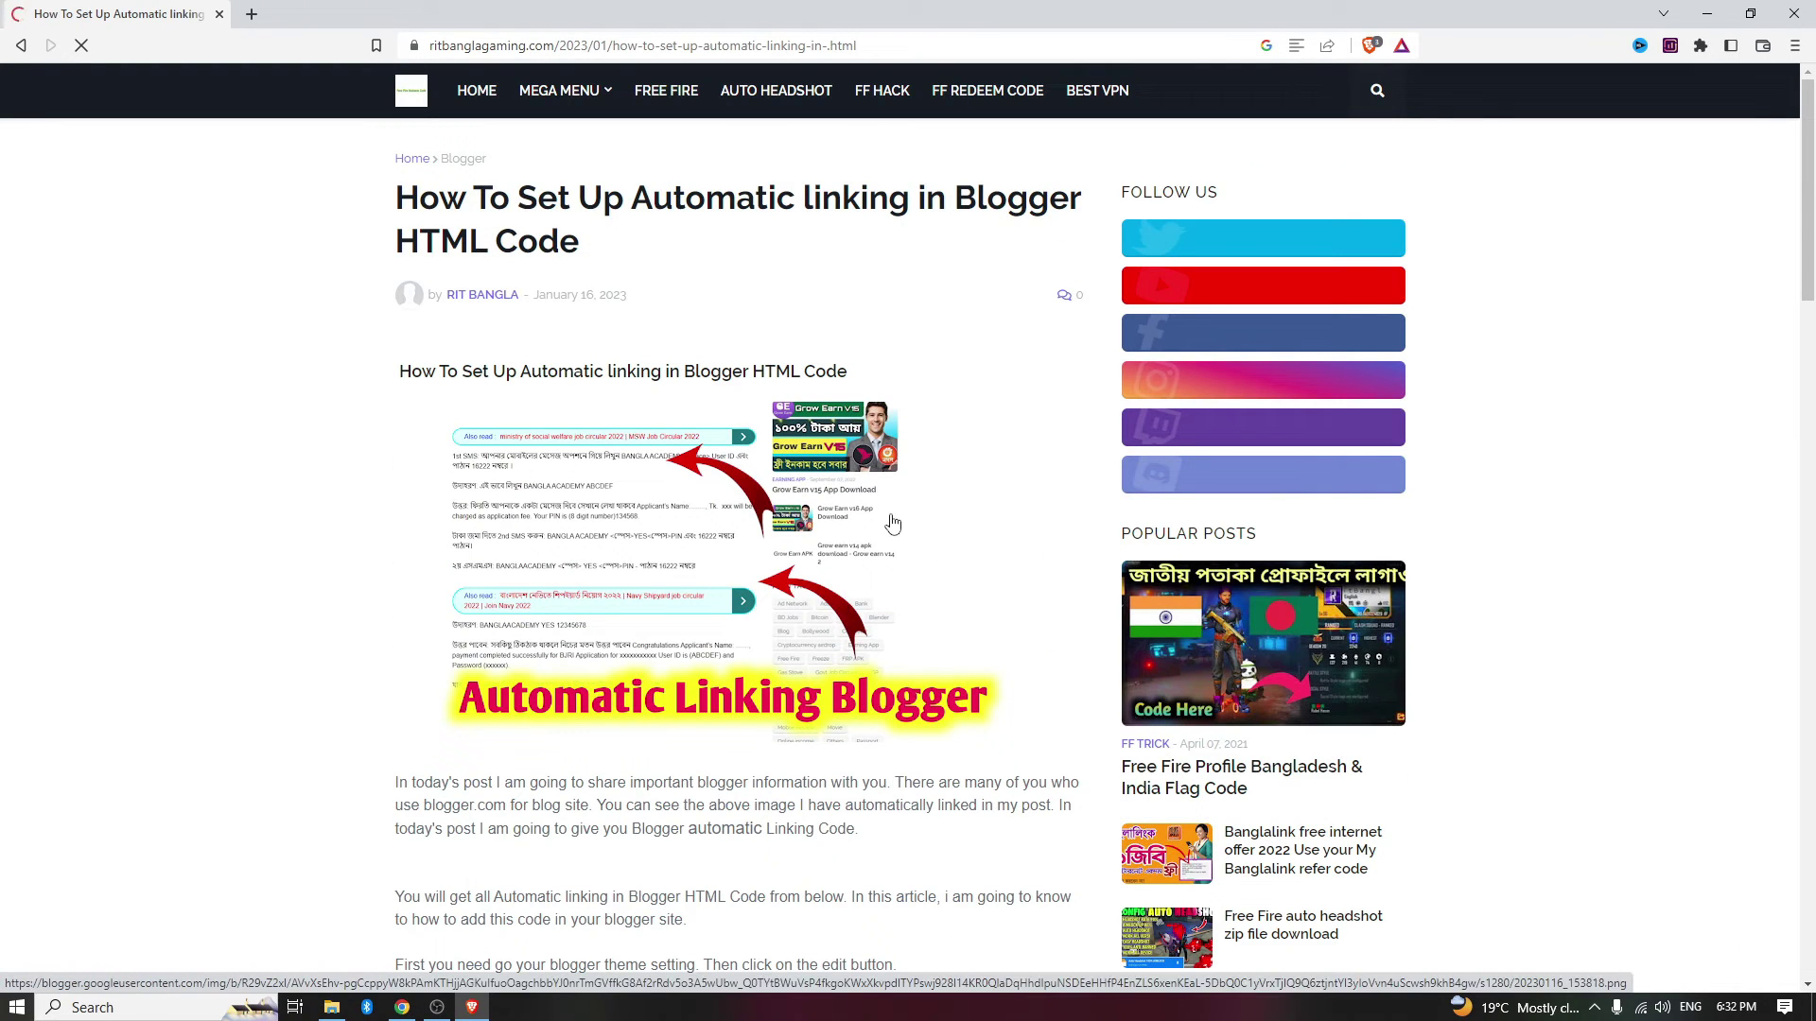
Step: Read through the automatic linking article and copy the </head> tag named in its first step
scroll(863, 426, down, 6)
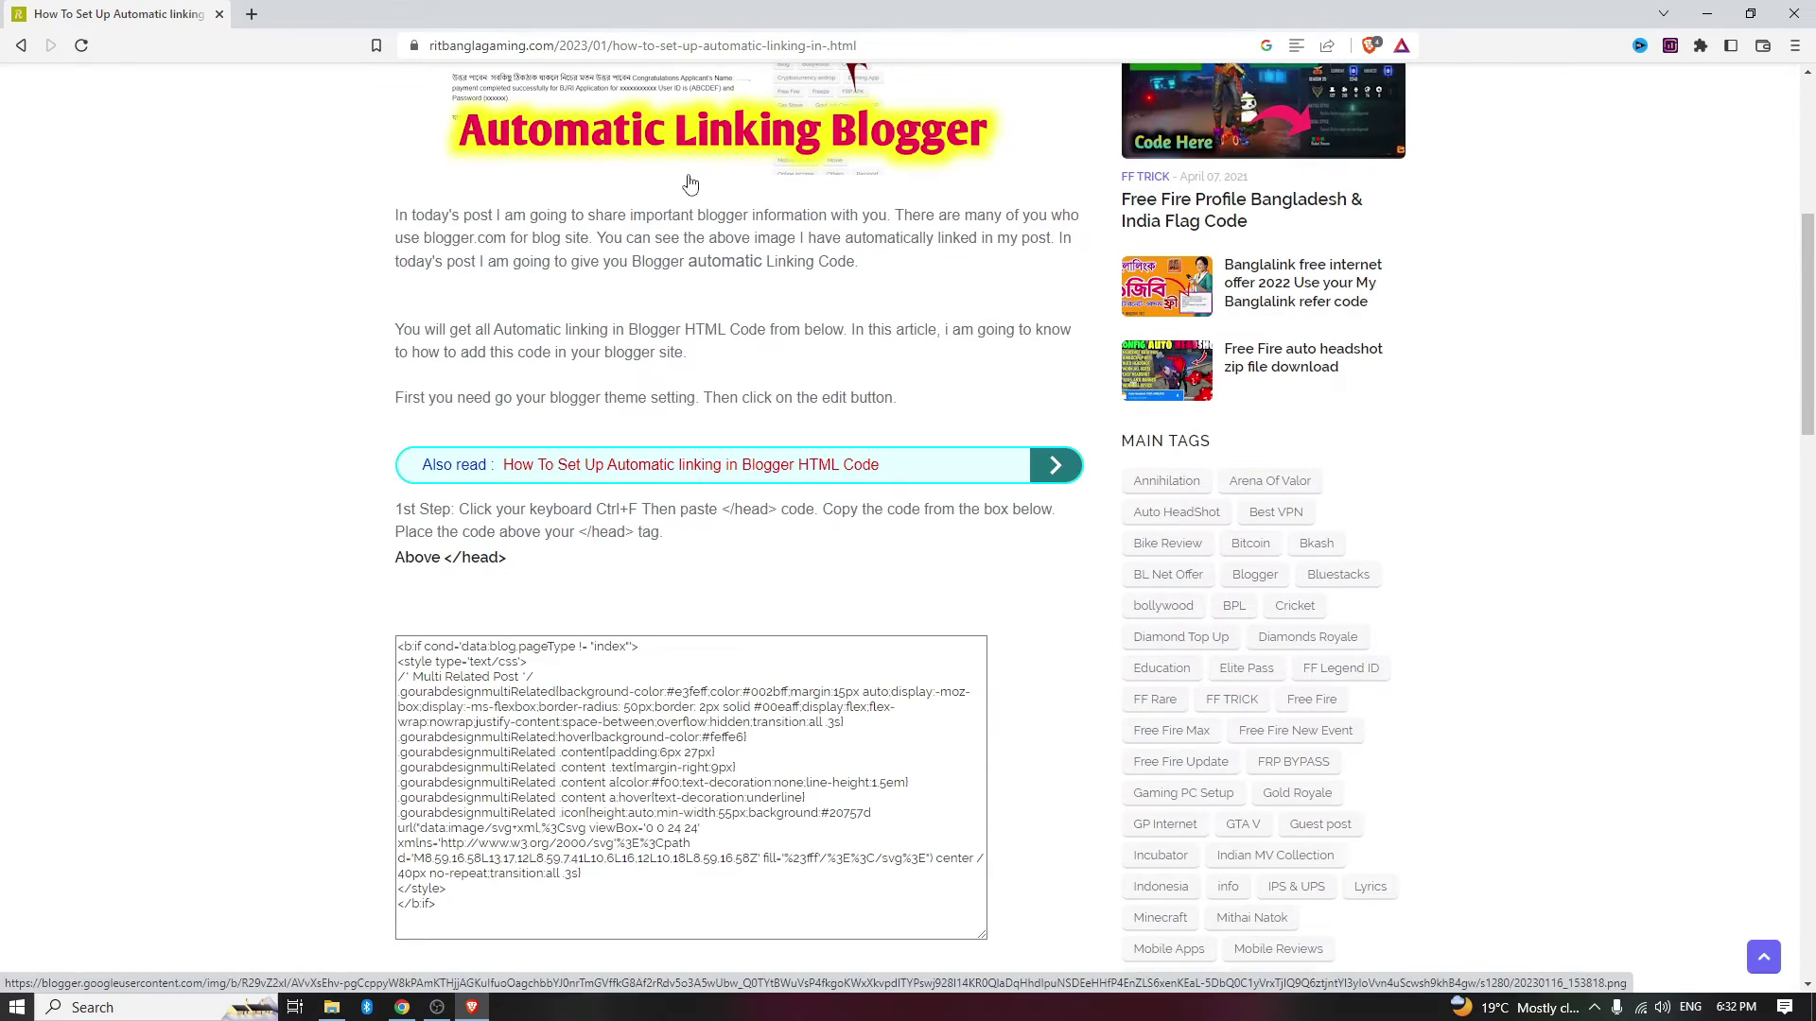
scroll(659, 480, down, 7)
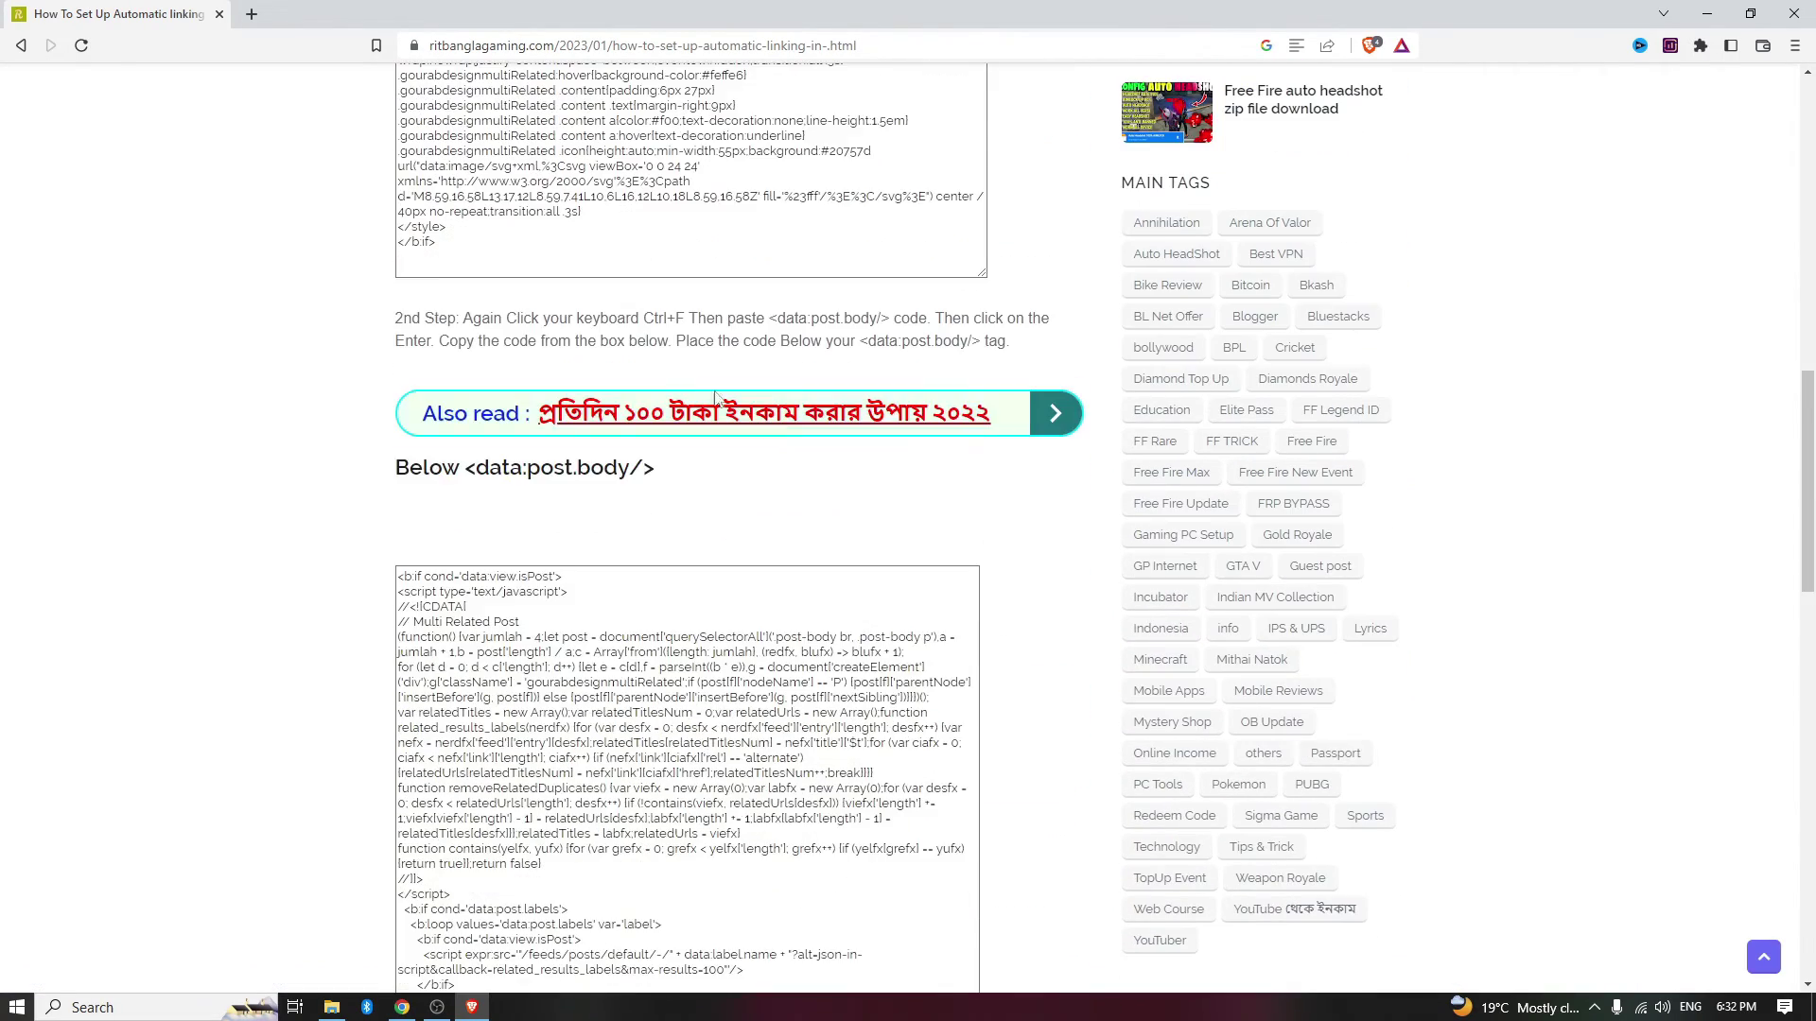
scroll(696, 422, down, 9)
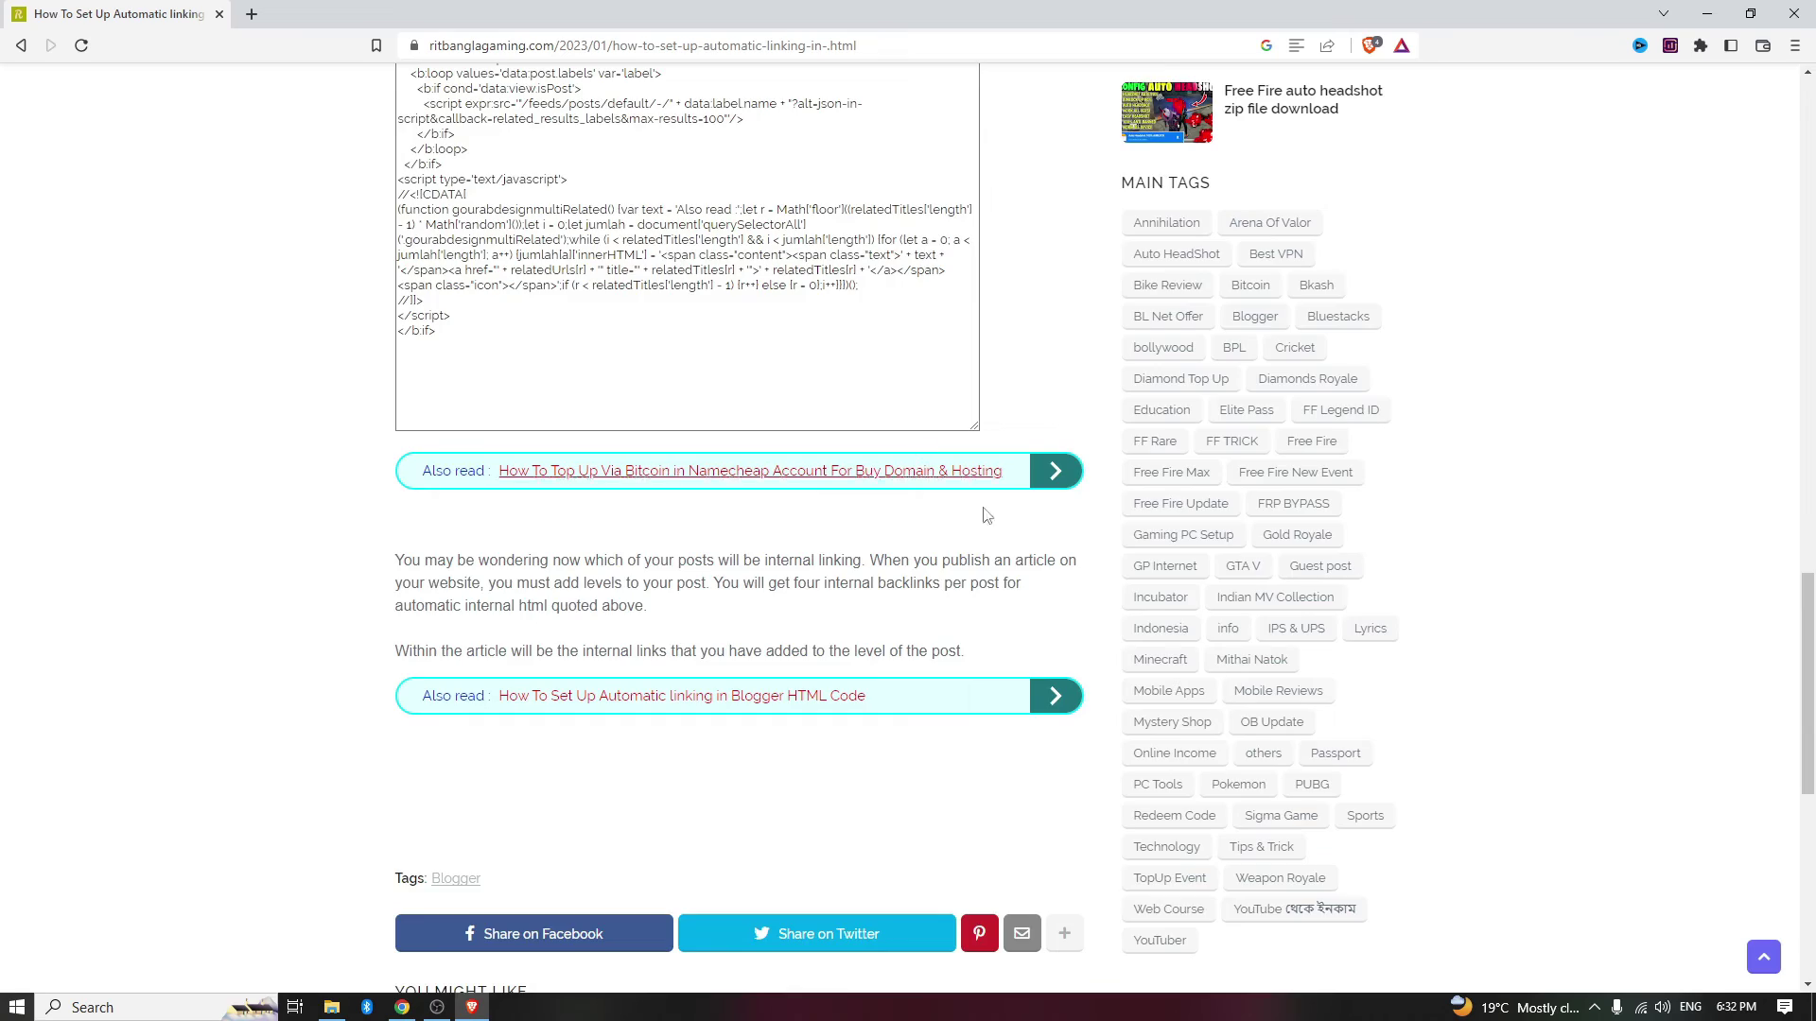
scroll(918, 447, up, 12)
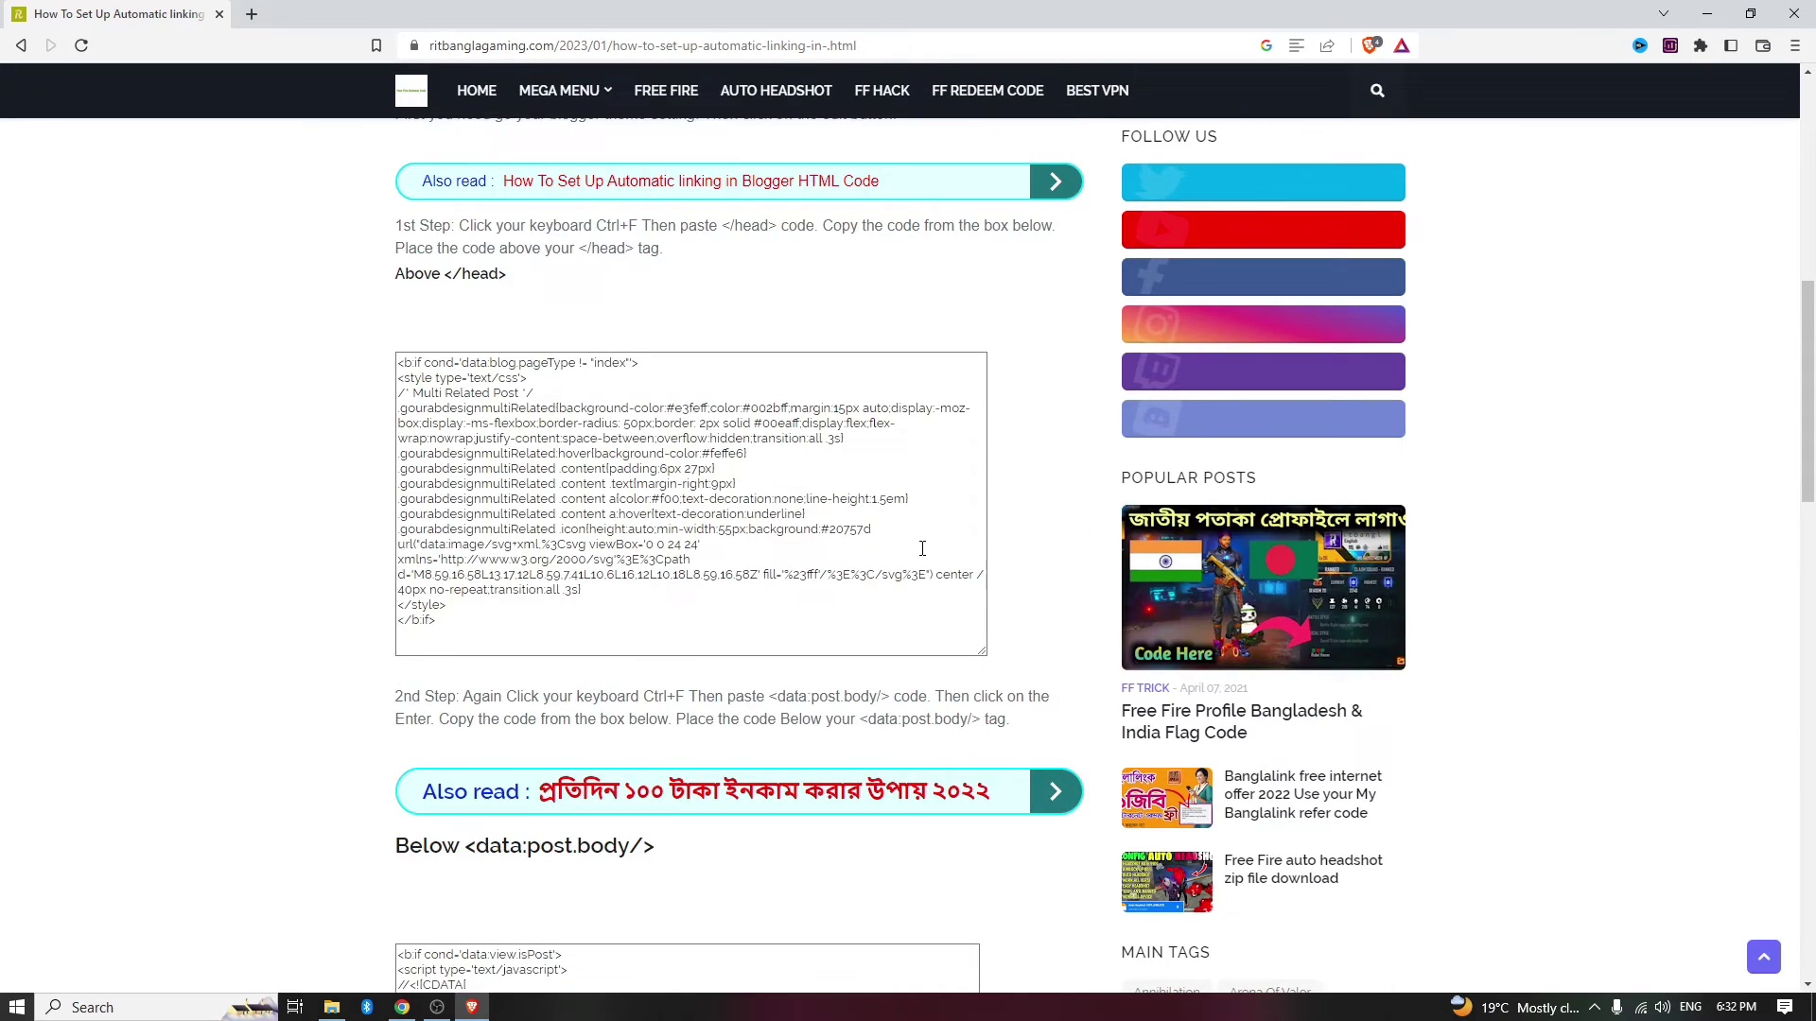
scroll(923, 549, up, 9)
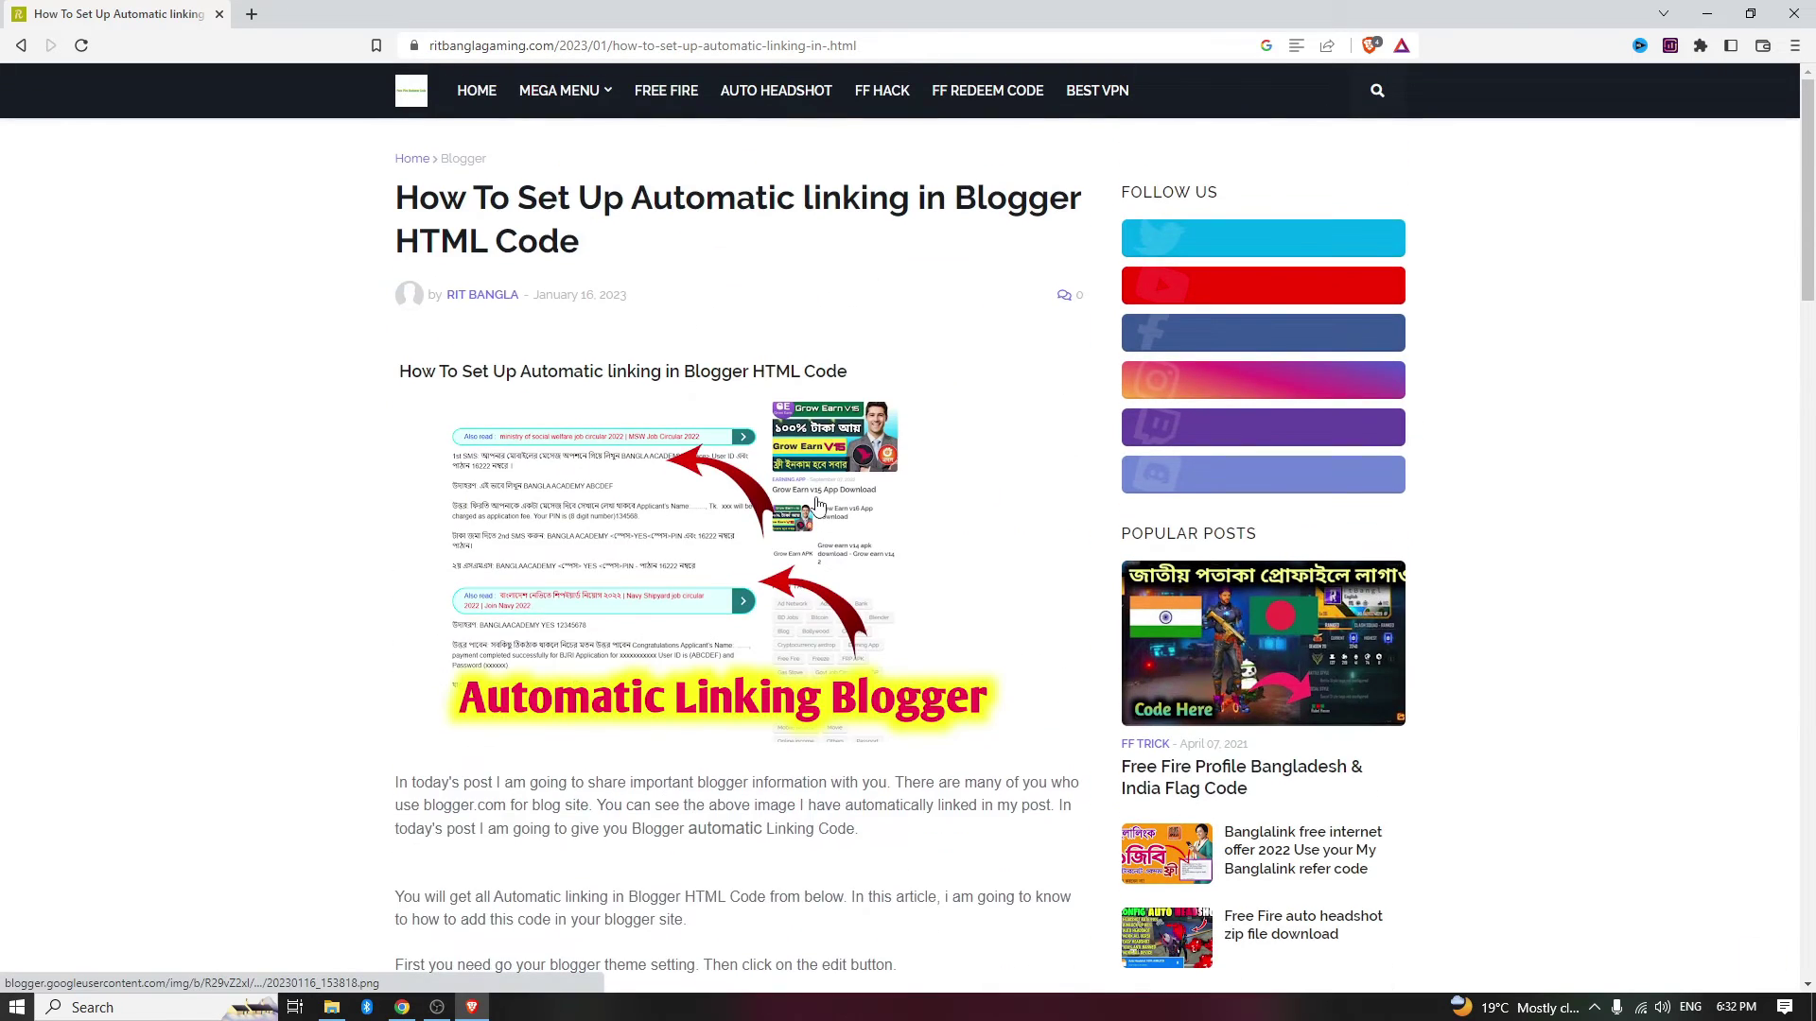
scroll(819, 504, down, 8)
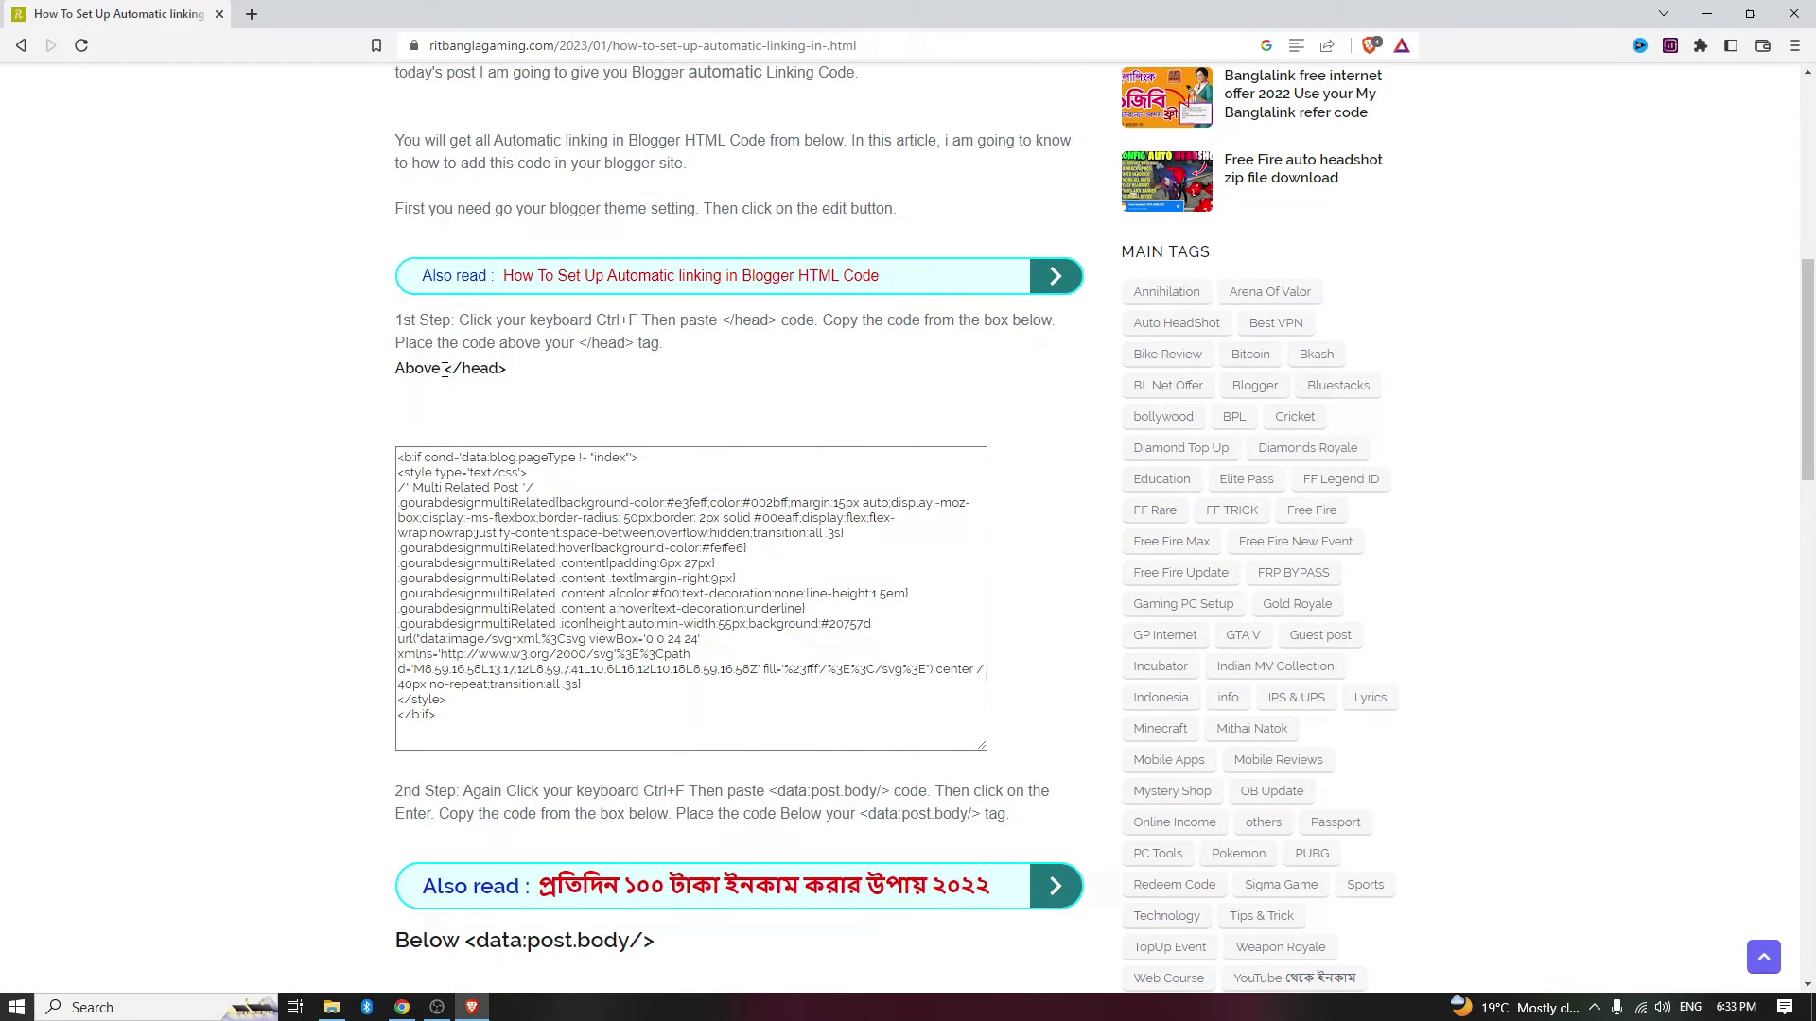
drag(466, 371, 511, 376)
right_click(477, 367)
click(520, 382)
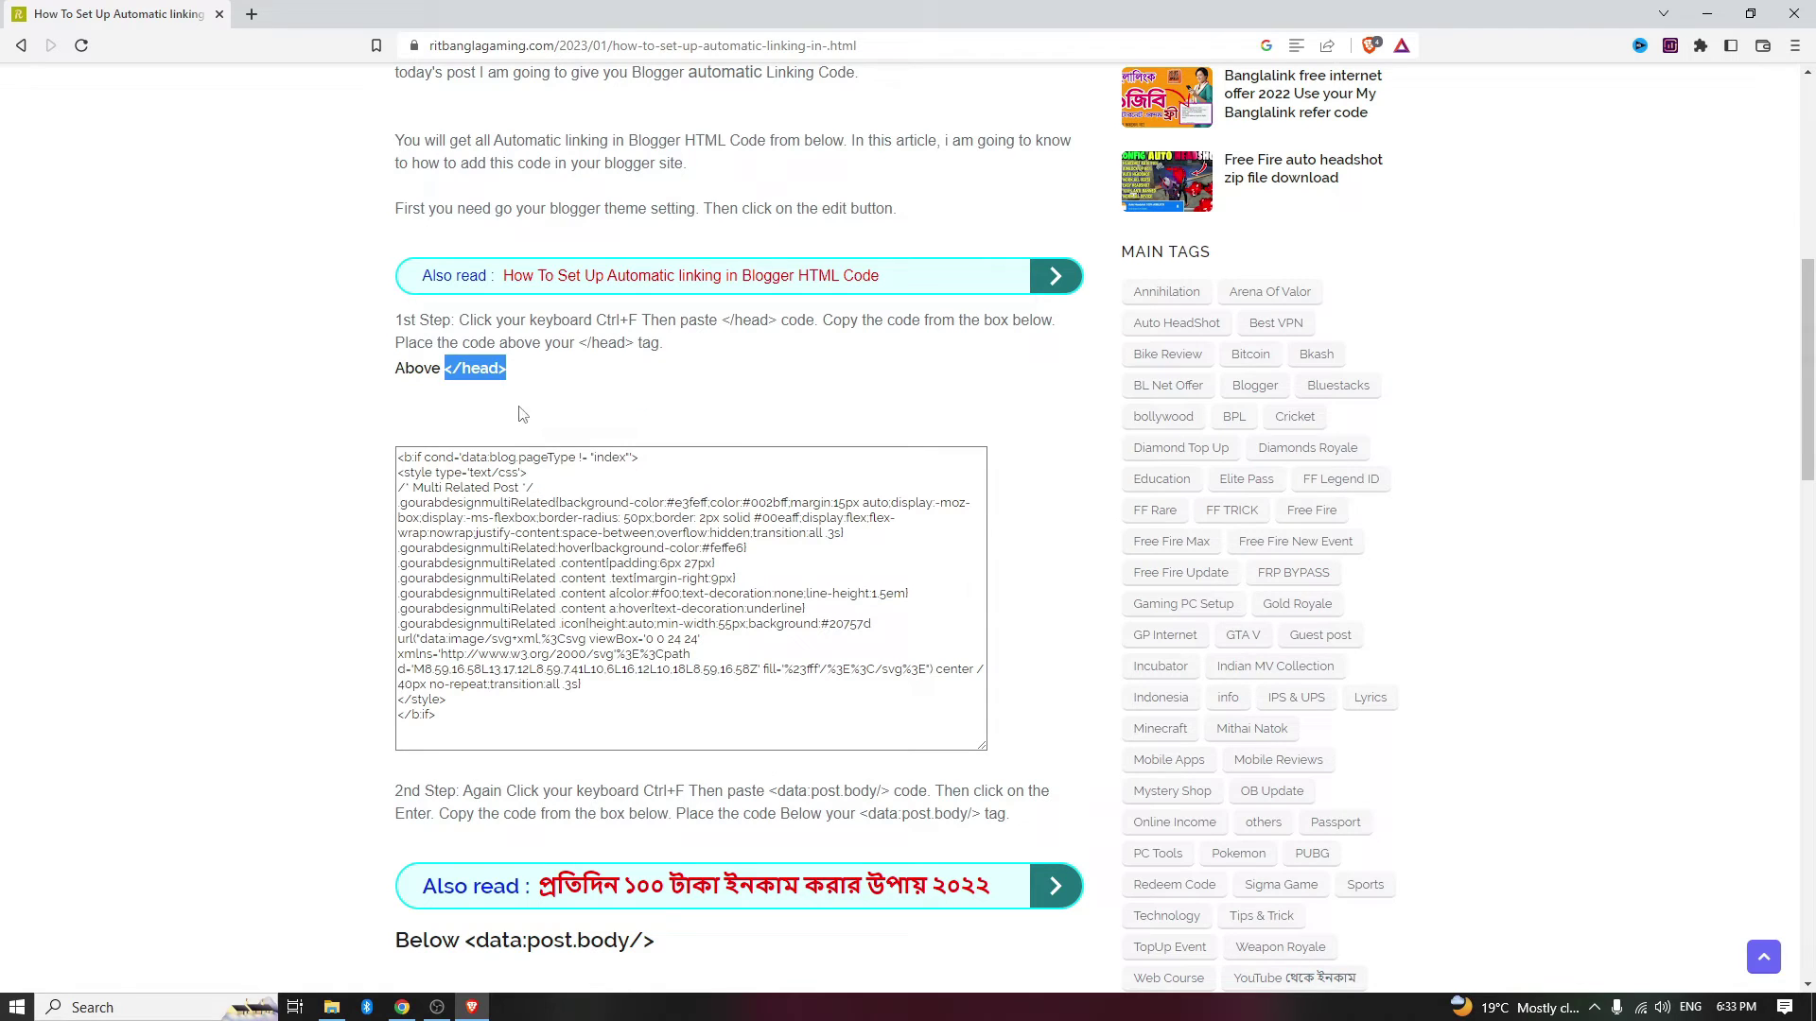
Step: Switch to Chrome and search the Blogger theme code for the copied </head> tag
click(402, 1008)
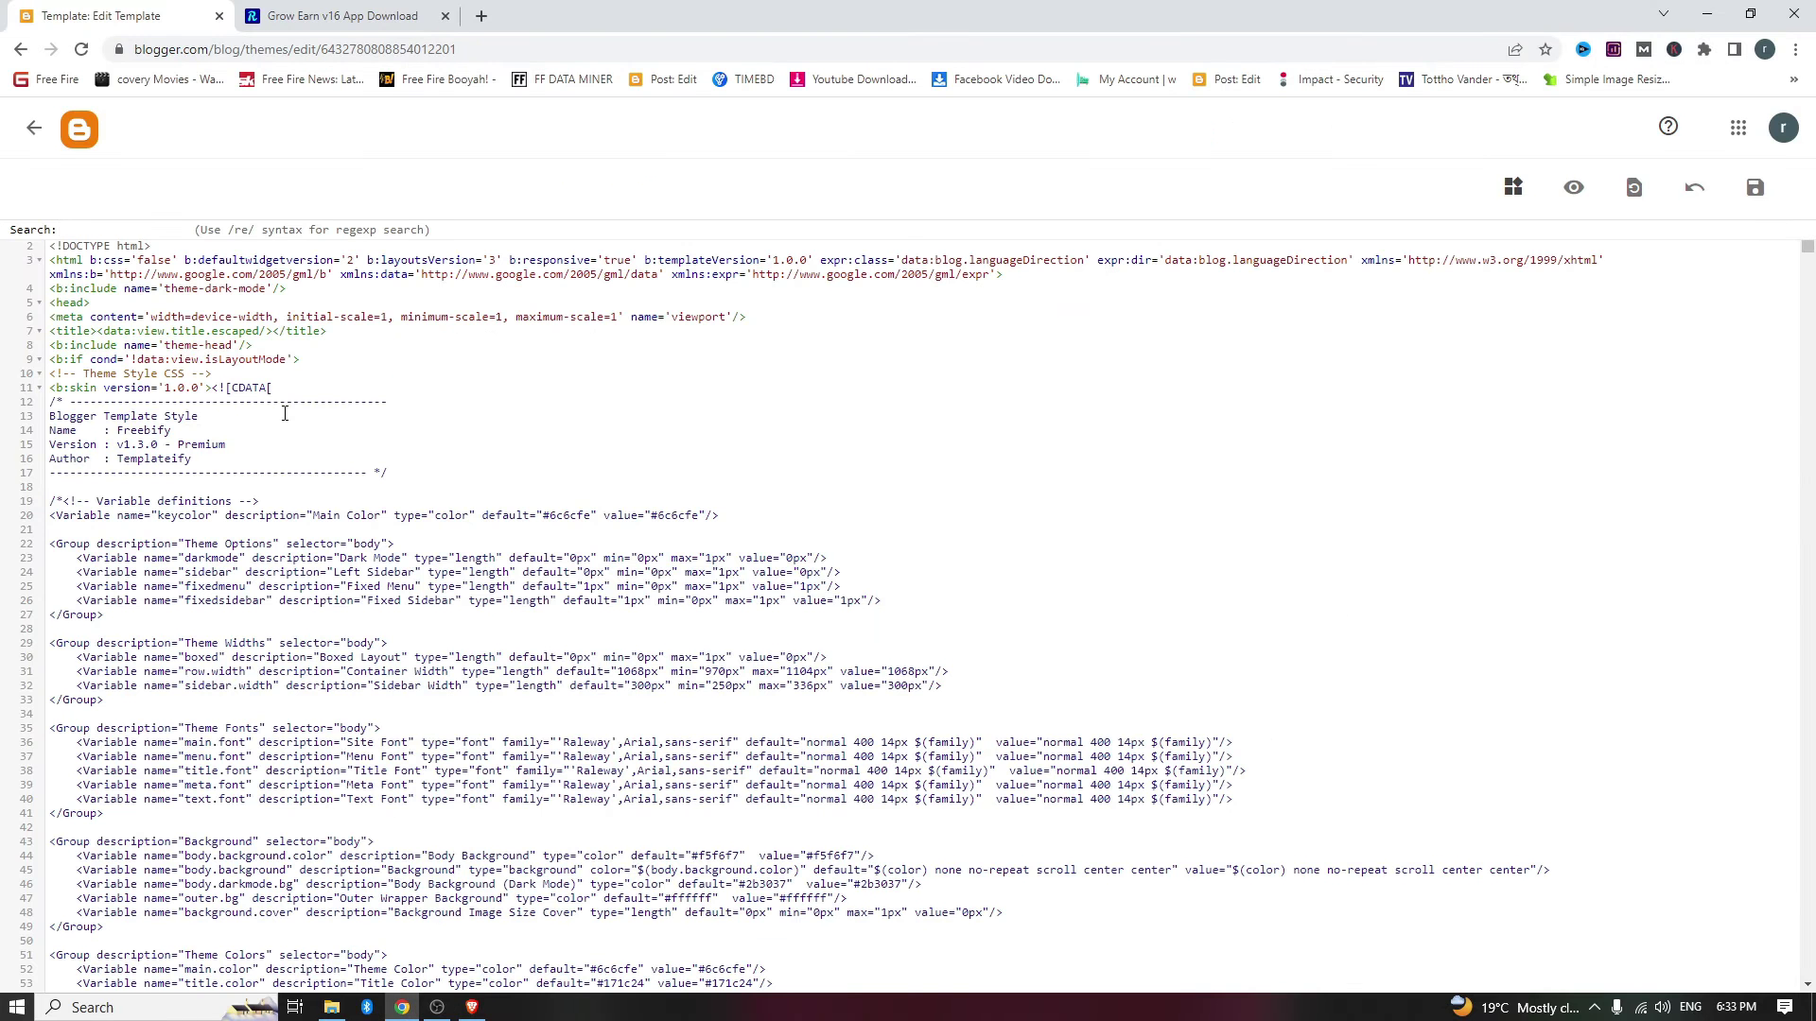
click(382, 455)
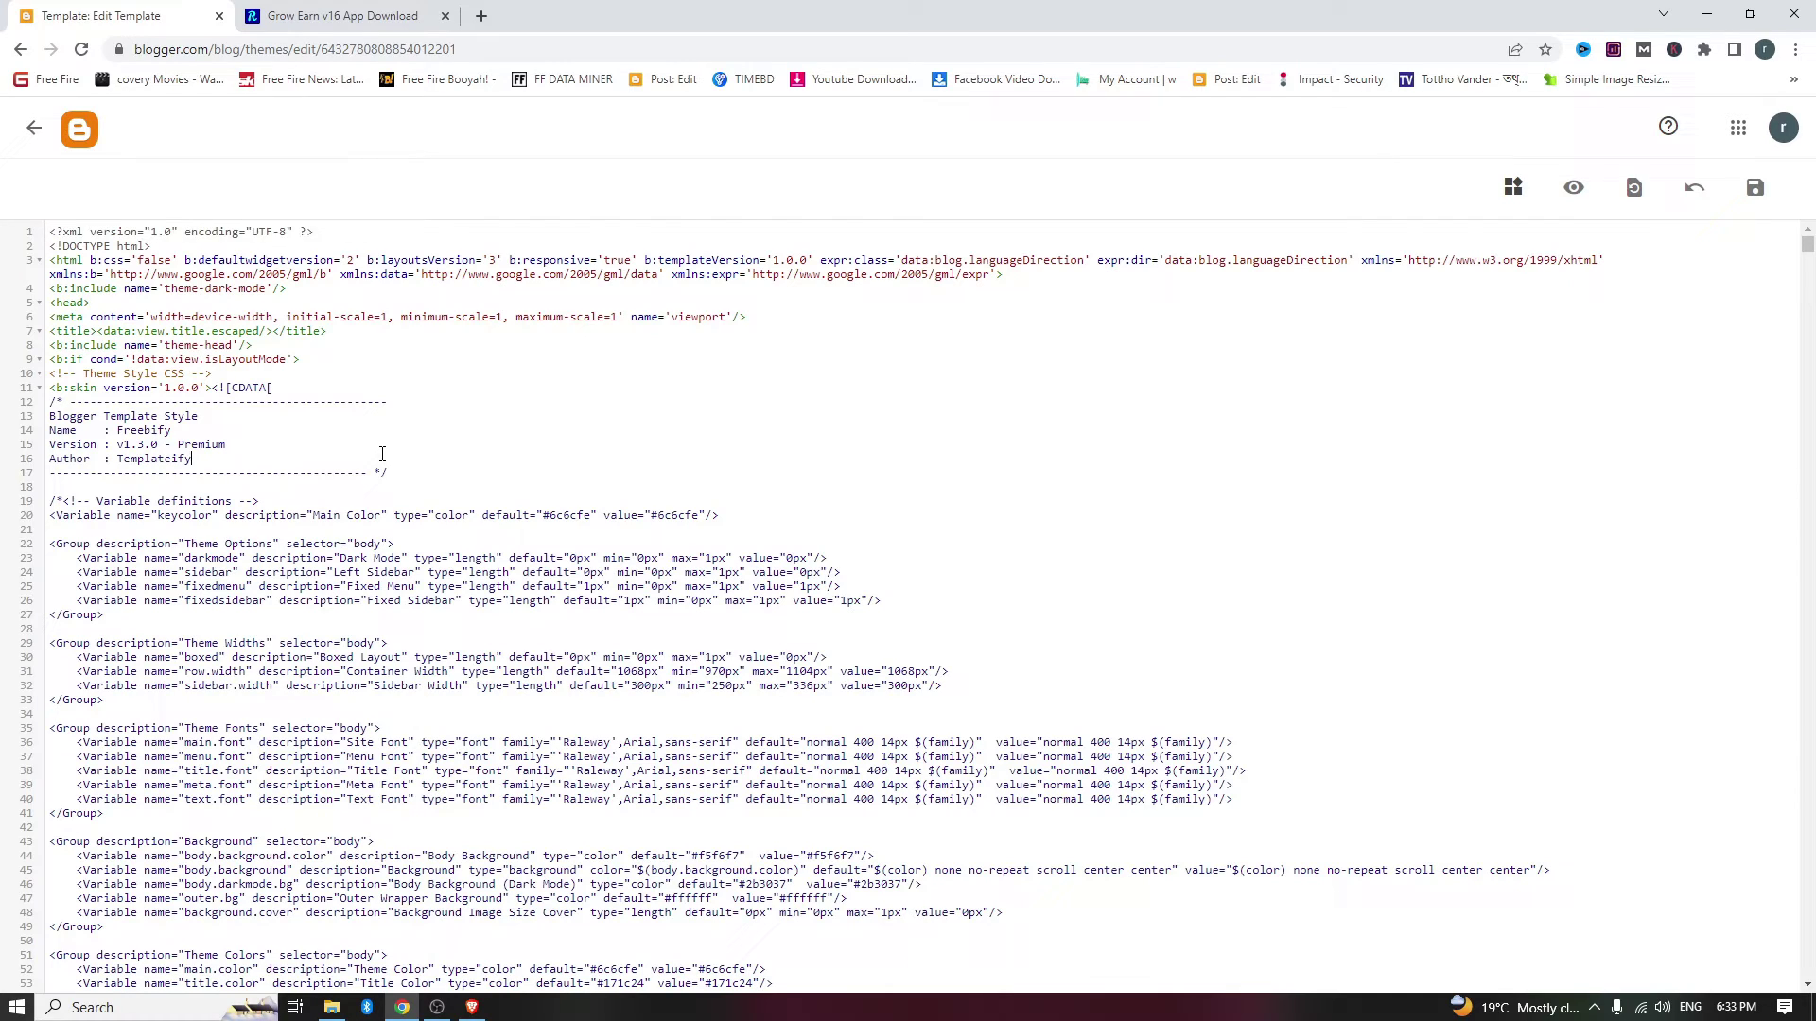
key(ctrl+f)
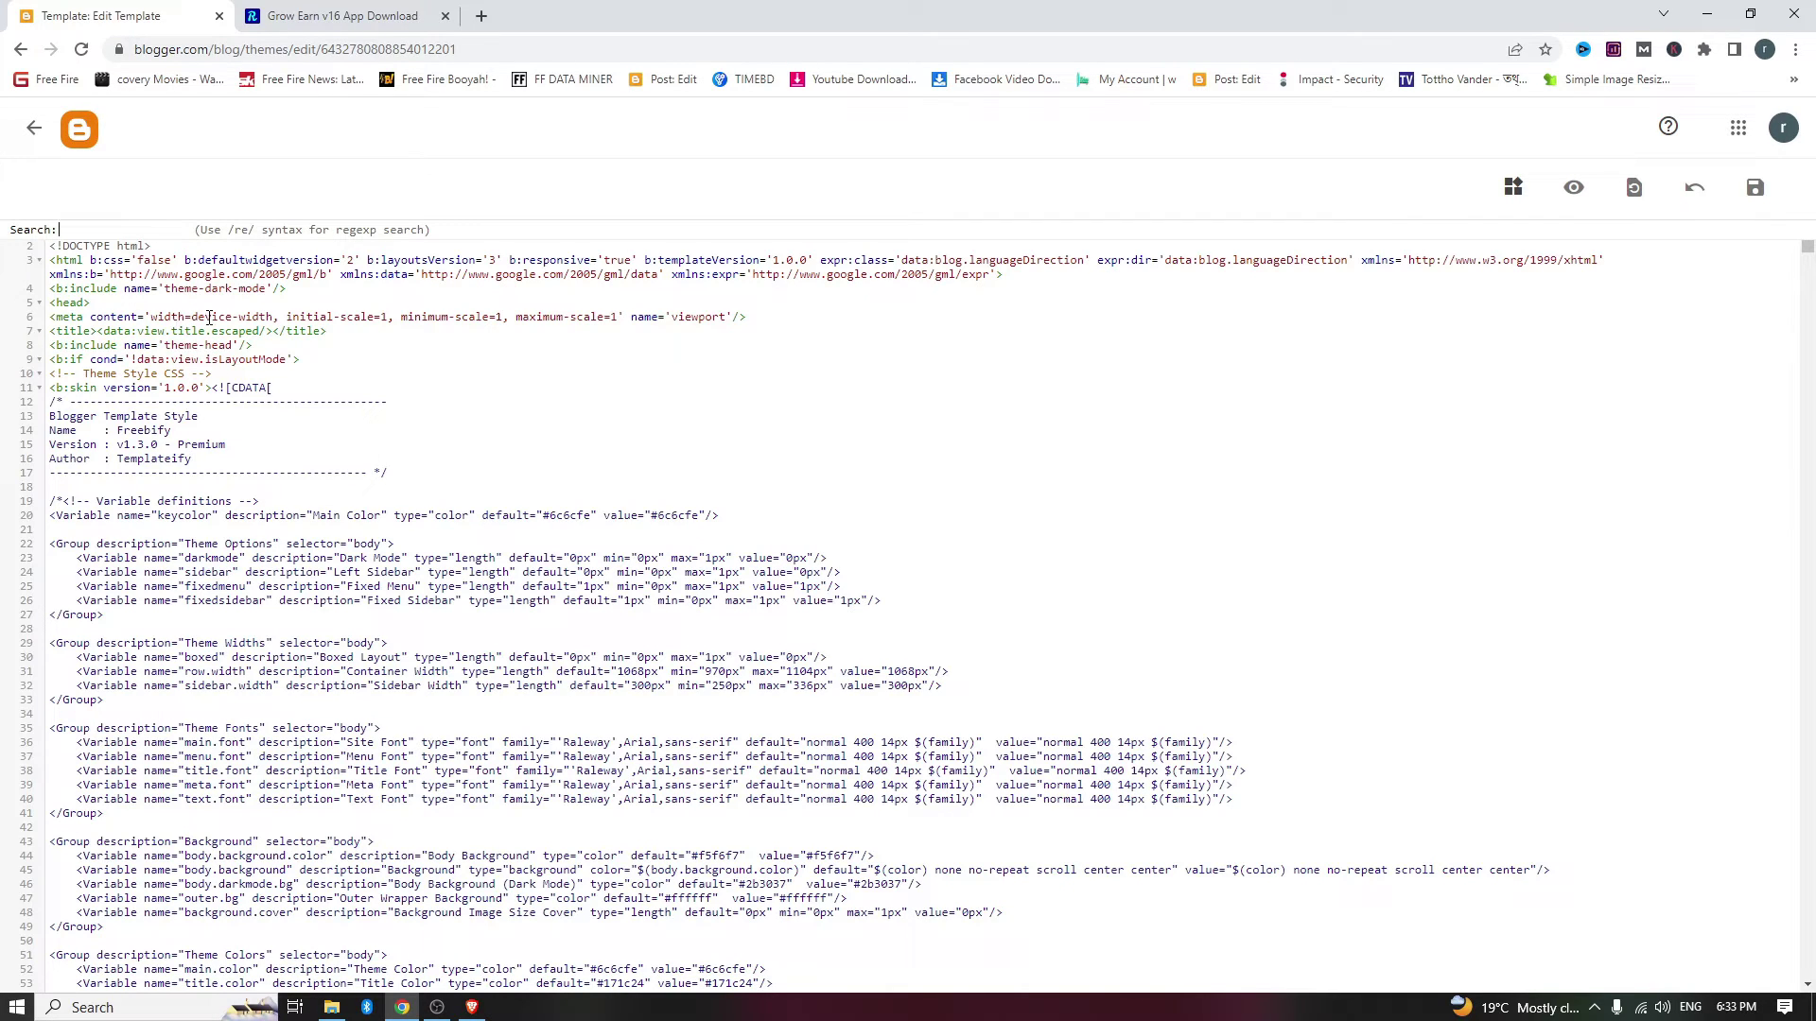
key(ctrl+v)
key(Return)
scroll(205, 487, down, 5)
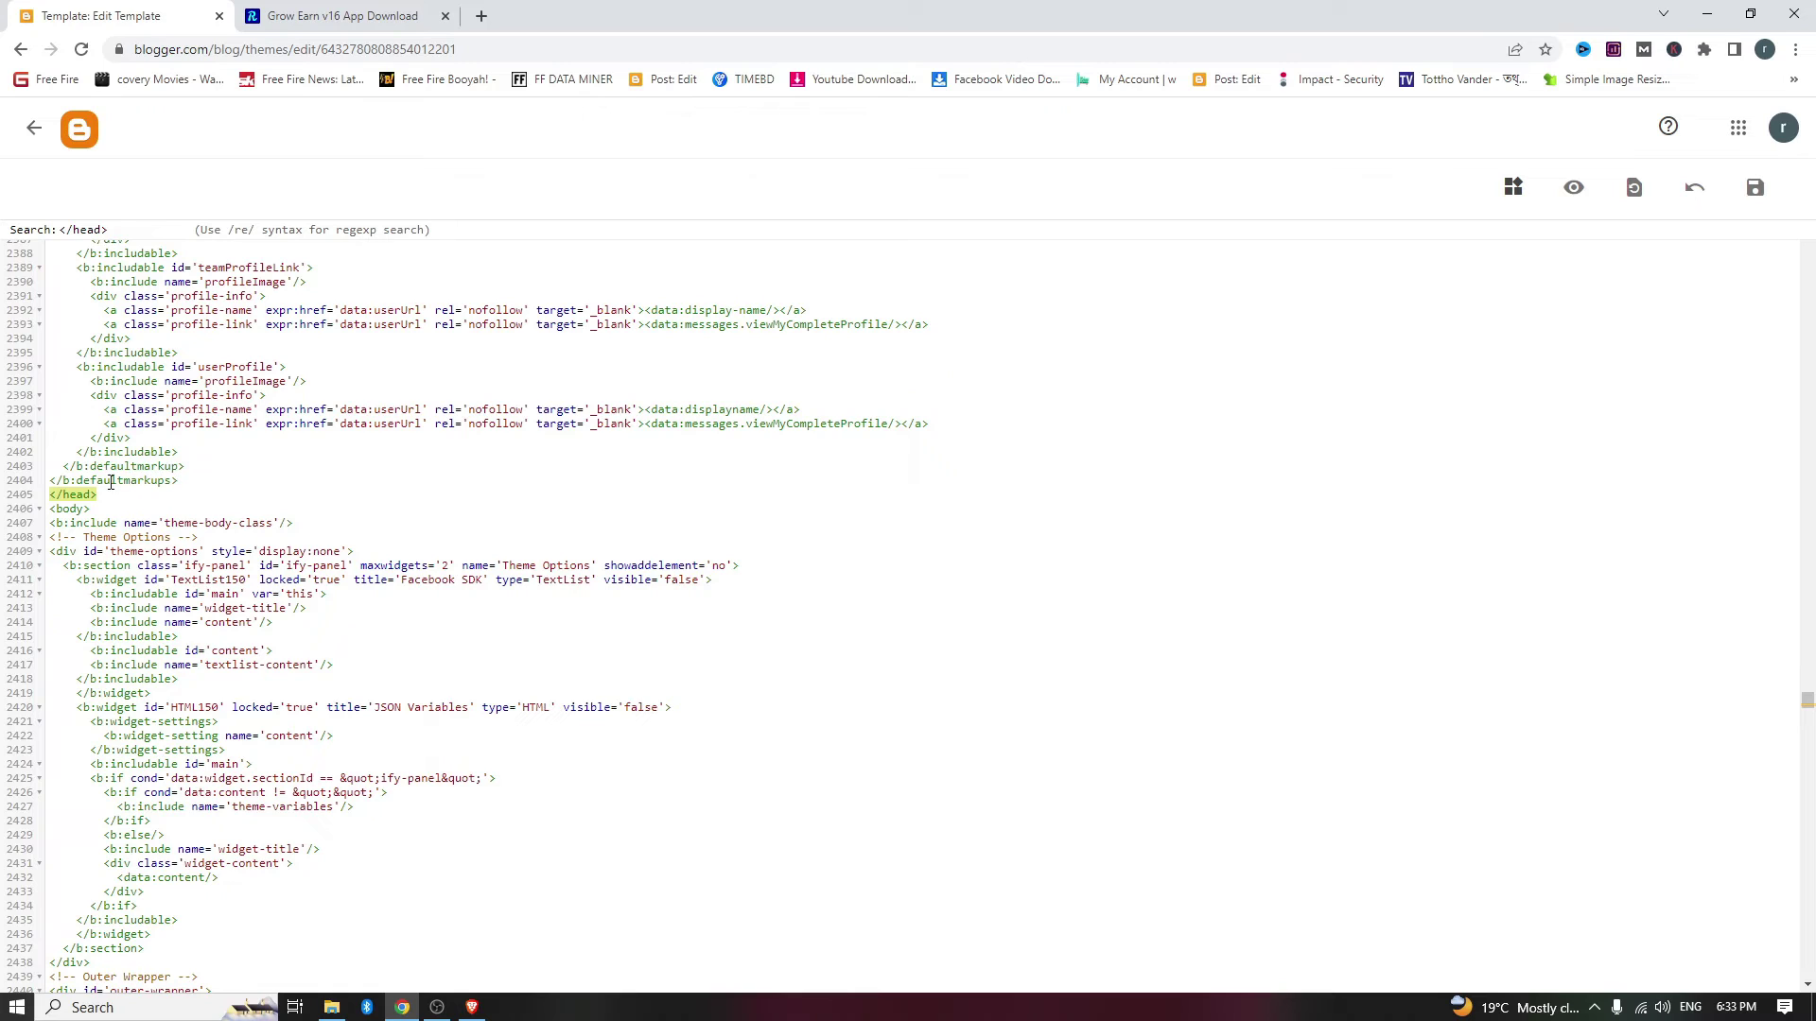
Step: Insert three blank lines between the closing </b:defaultmarkups> line and the </head> tag
click(182, 482)
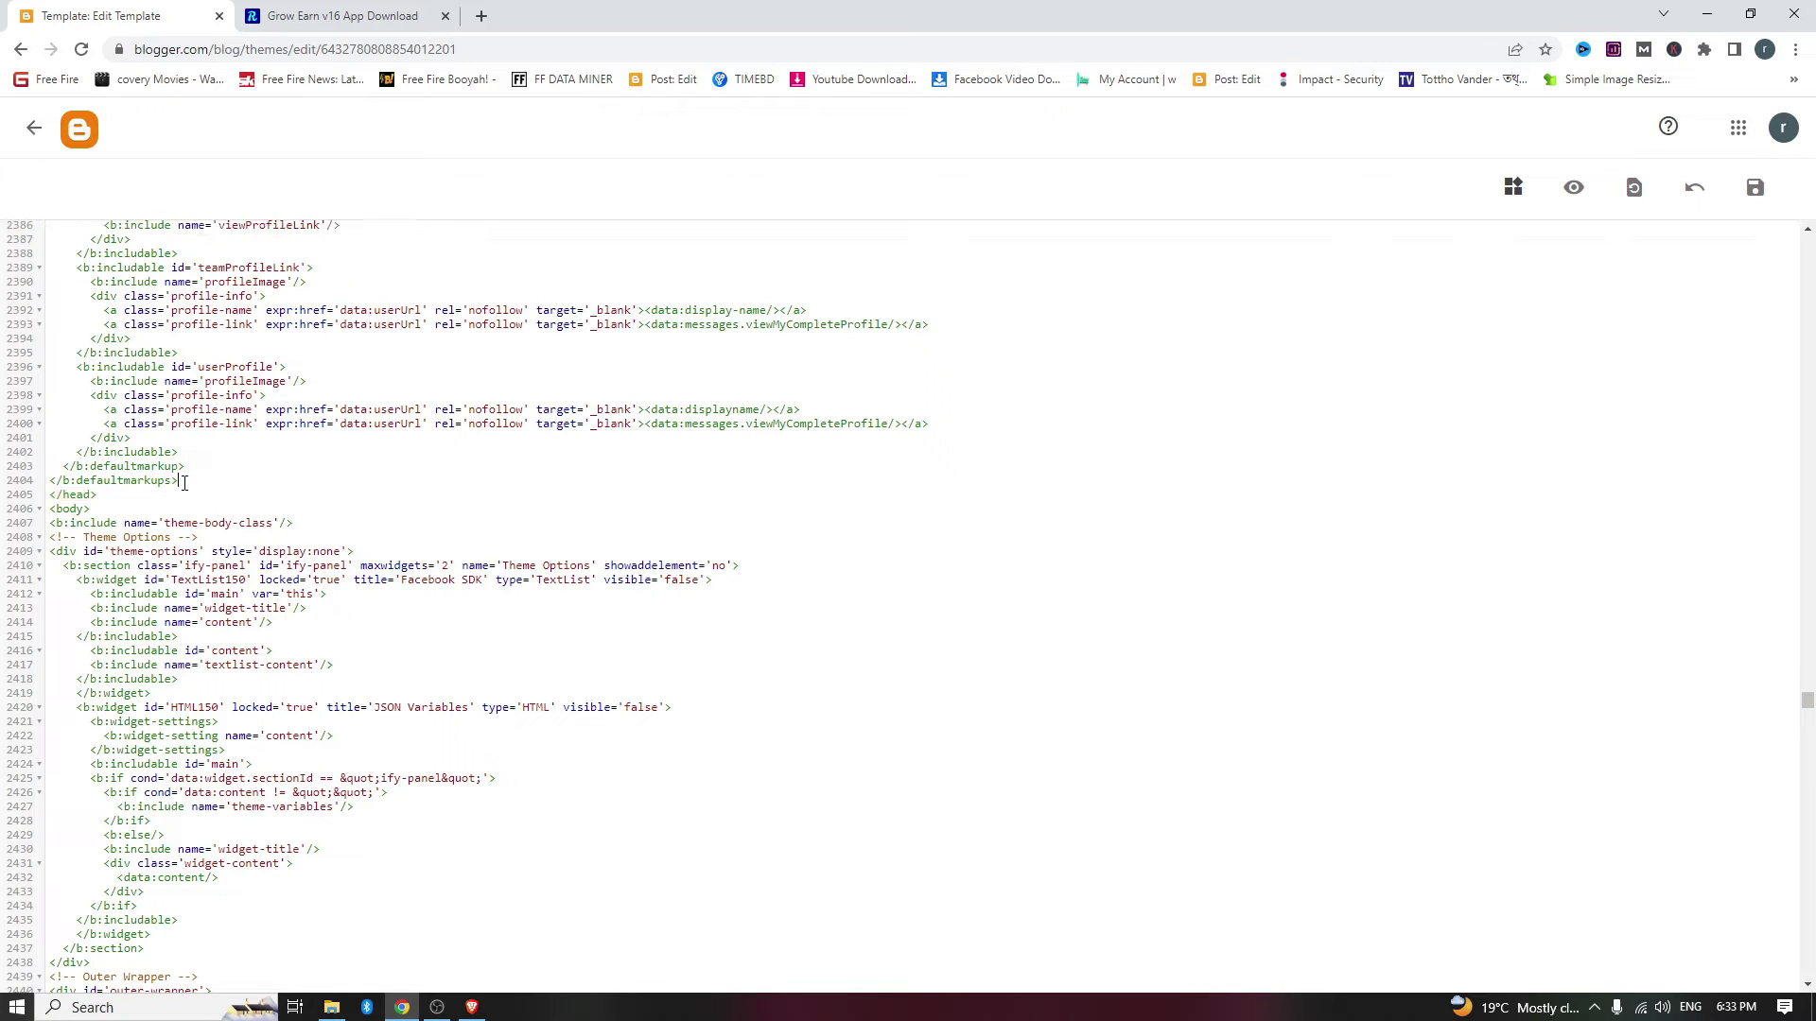
key(Return)
key(Return)
key(Return)
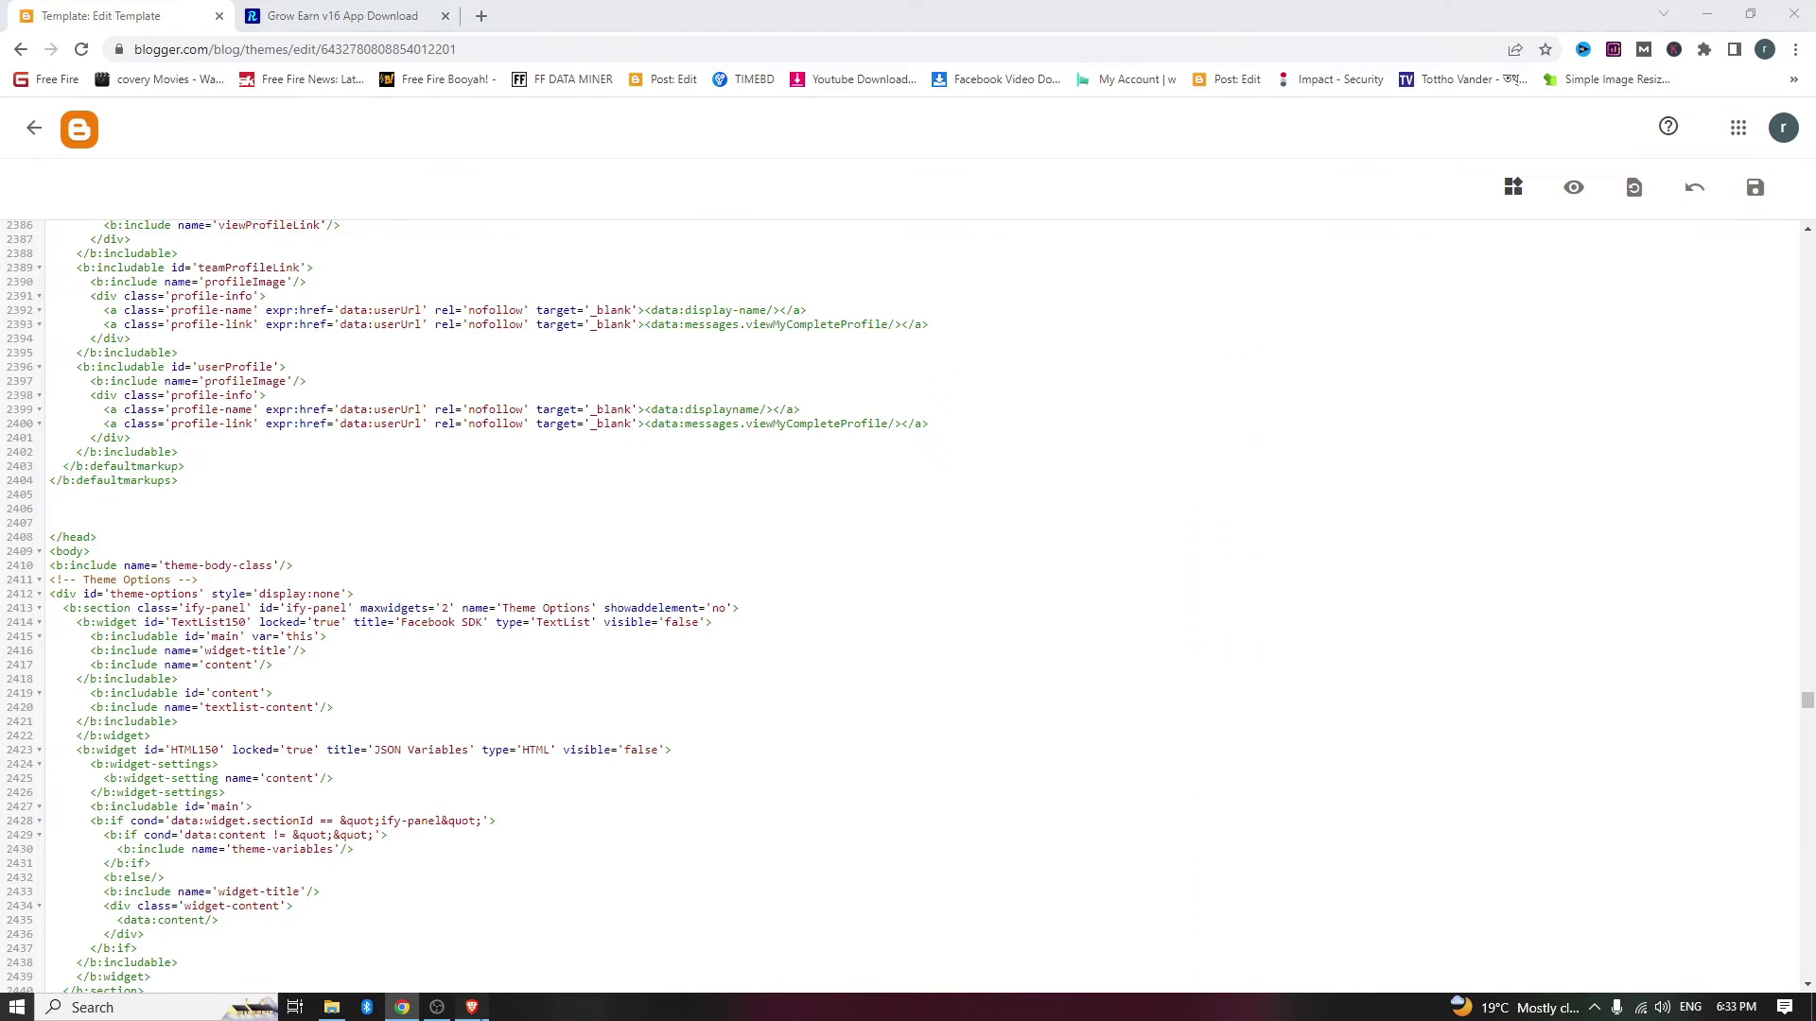
Step: Copy the first code box from the article in Brave, paste it above </head> in the theme code in Chrome, and save the theme
click(472, 1007)
drag(459, 709, 352, 470)
right_click(538, 540)
click(591, 558)
click(402, 1007)
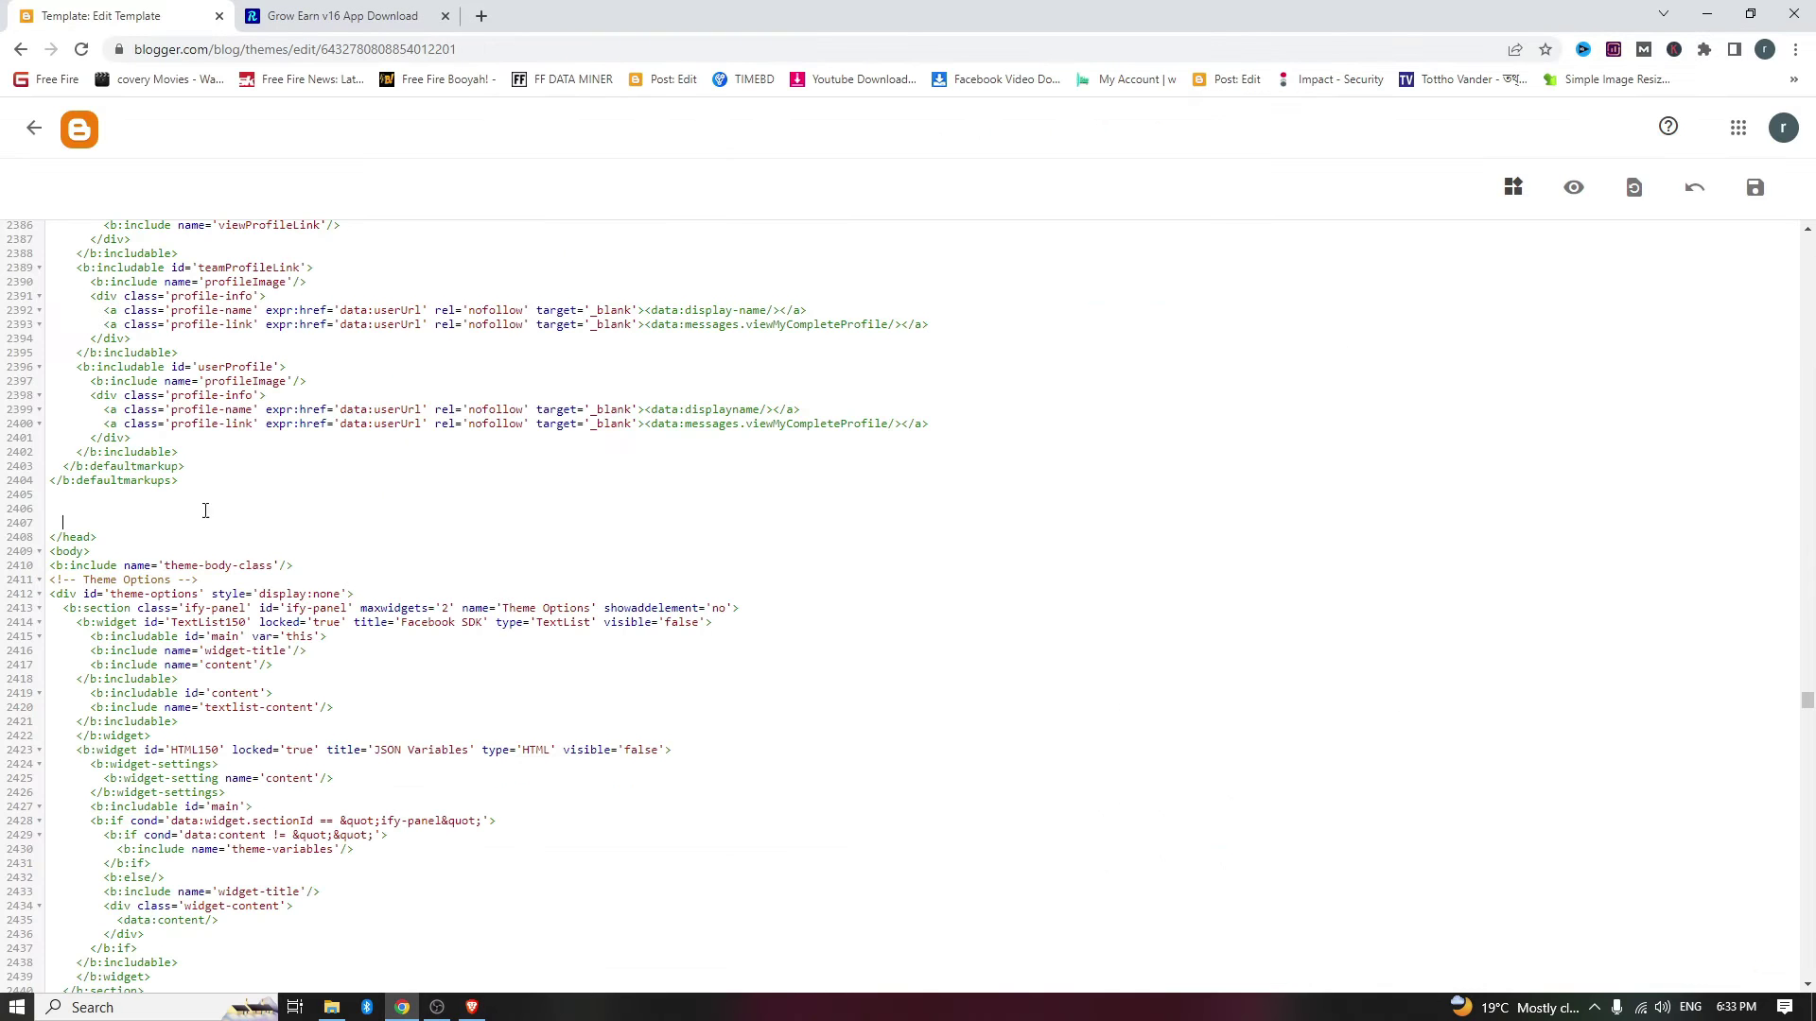
key(ctrl+v)
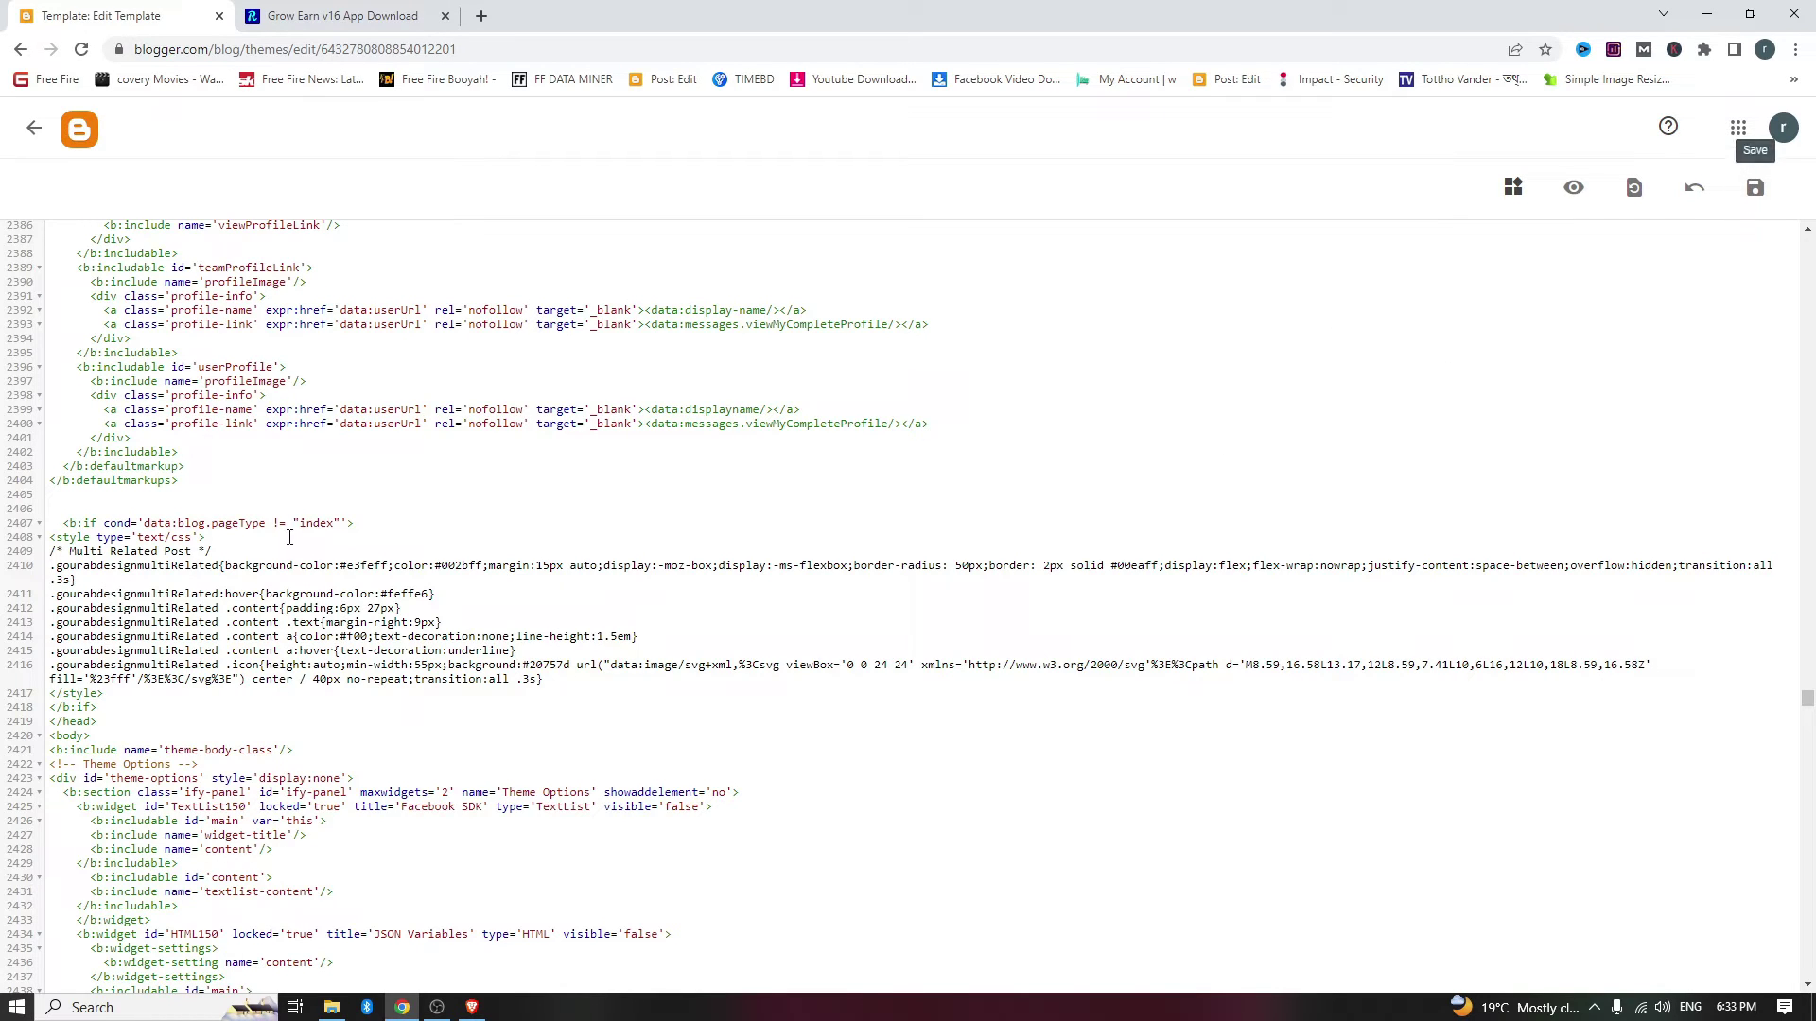
click(1764, 203)
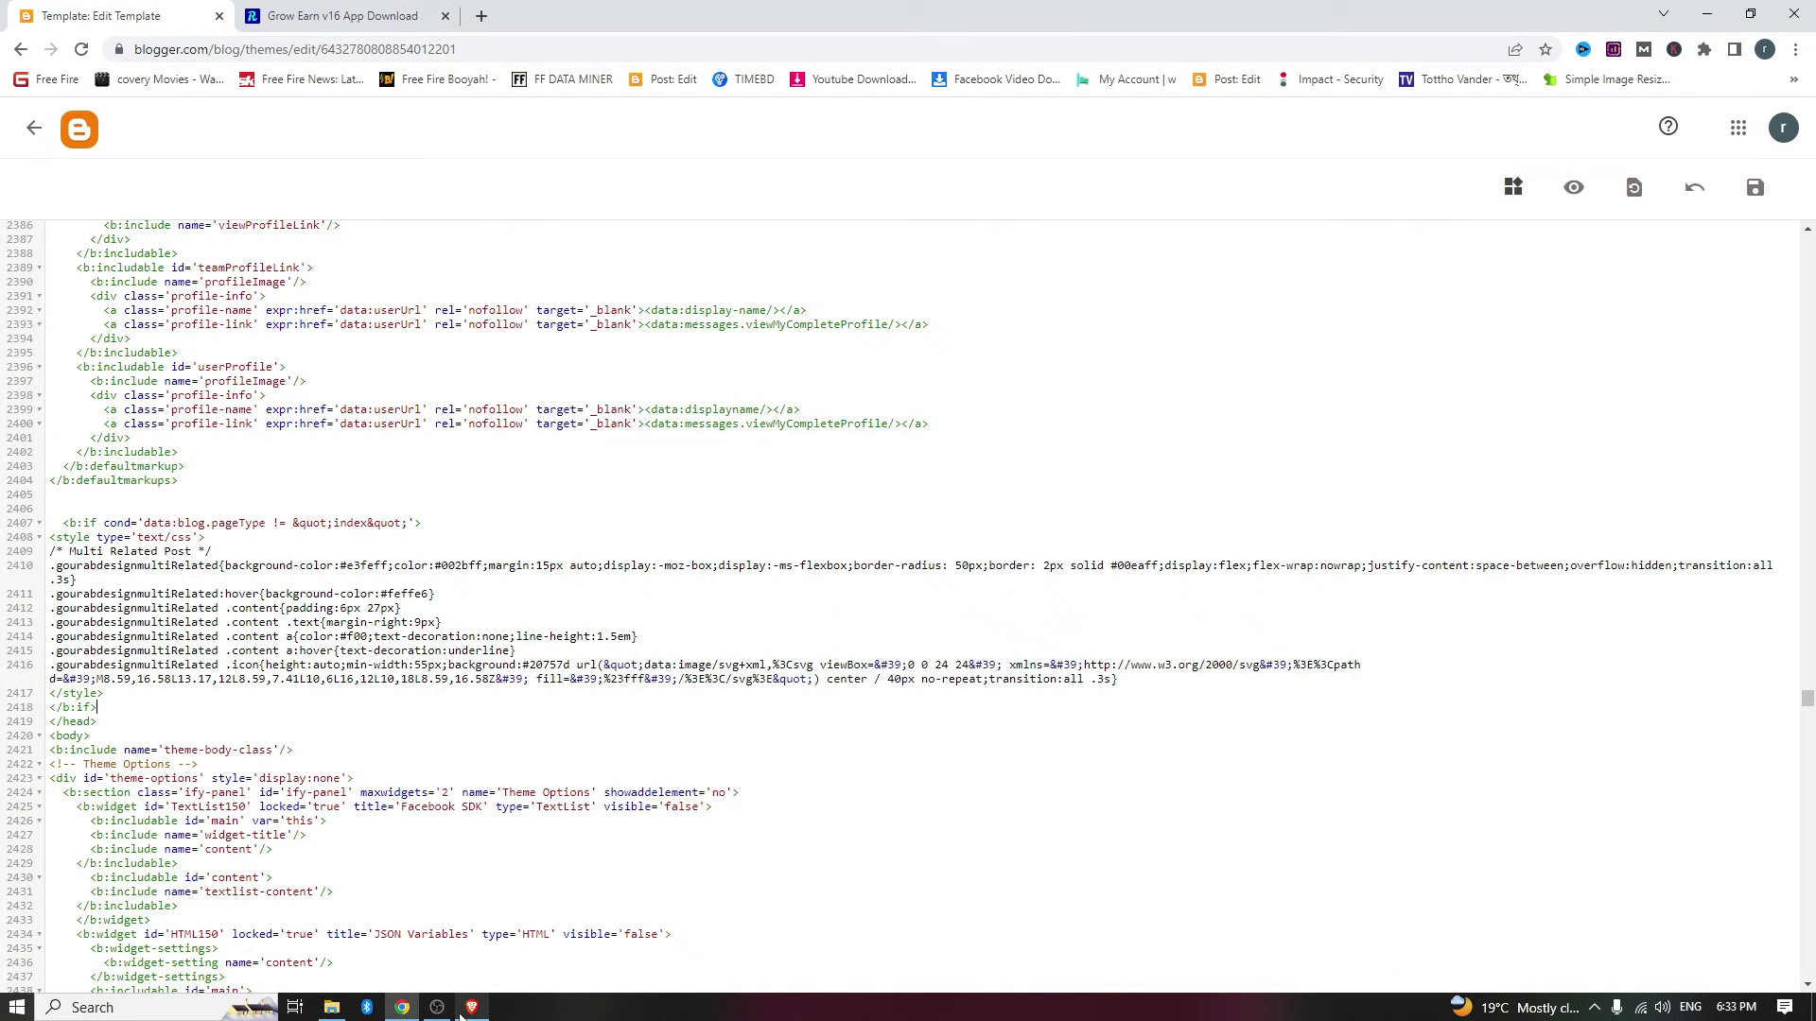
Step: Switch to Brave and copy the <data:post.body/> tag named in the article's second step
click(467, 1008)
scroll(572, 733, down, 3)
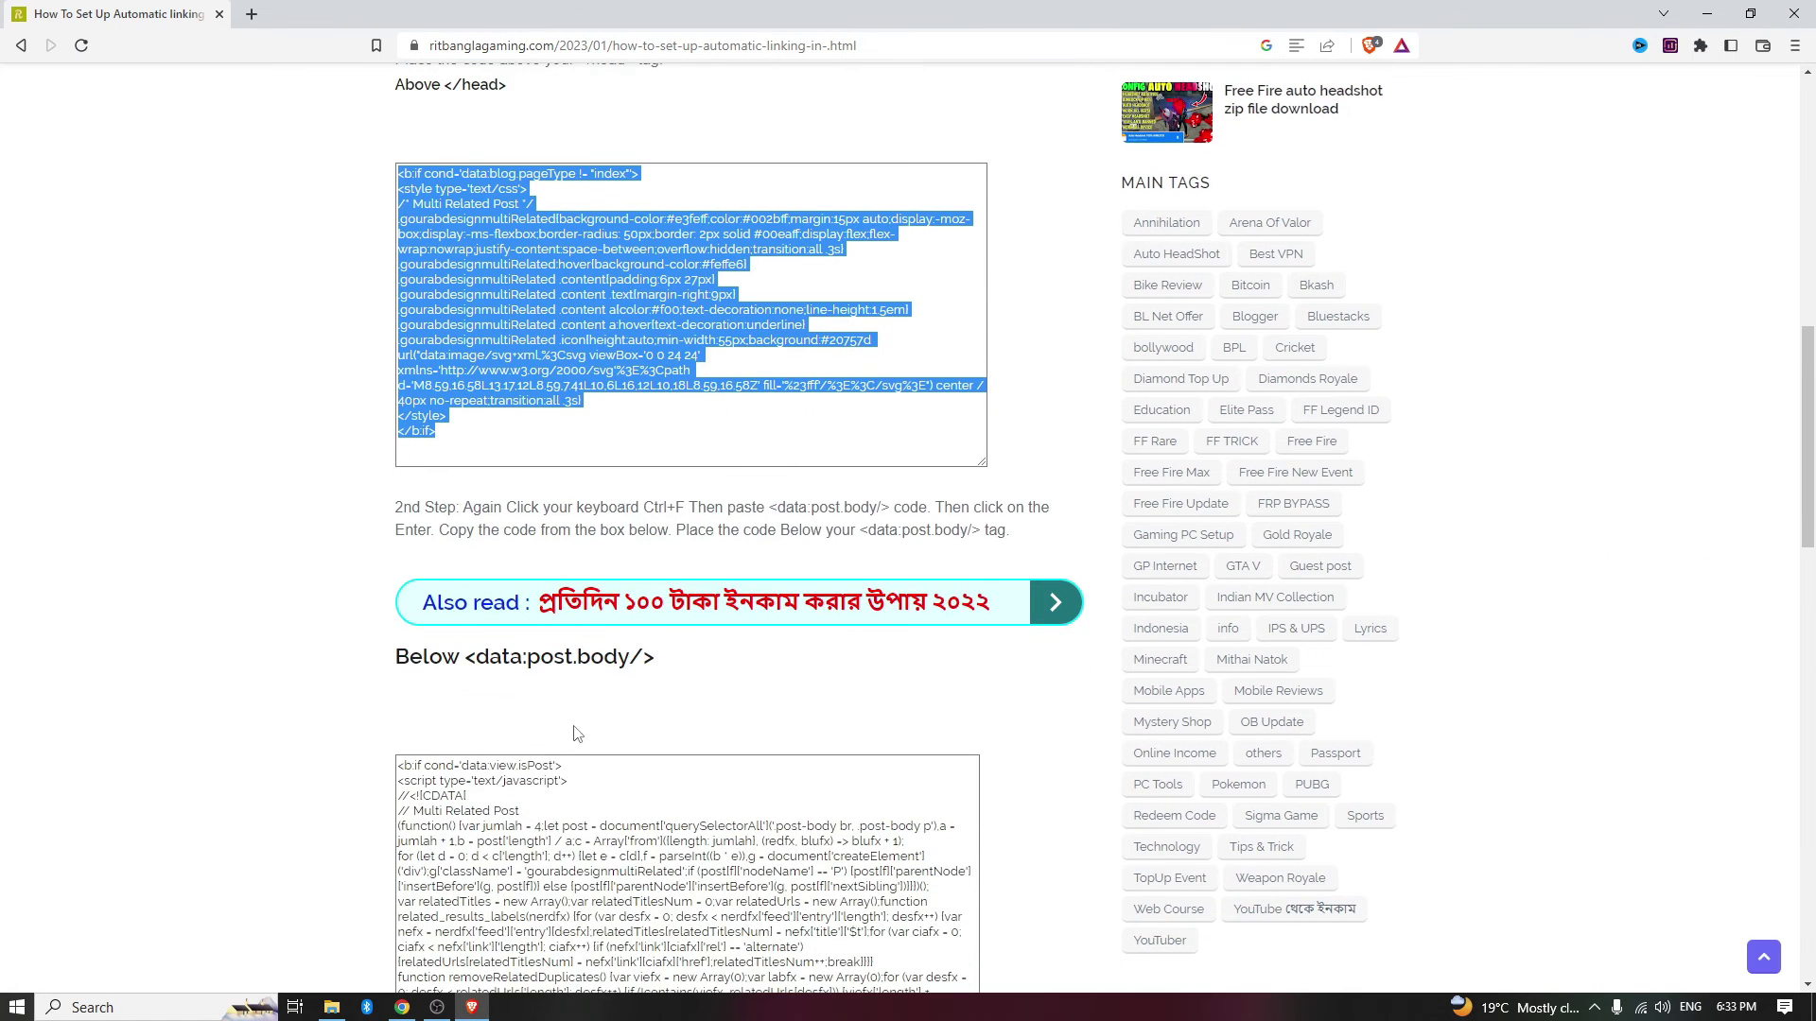
scroll(501, 679, down, 2)
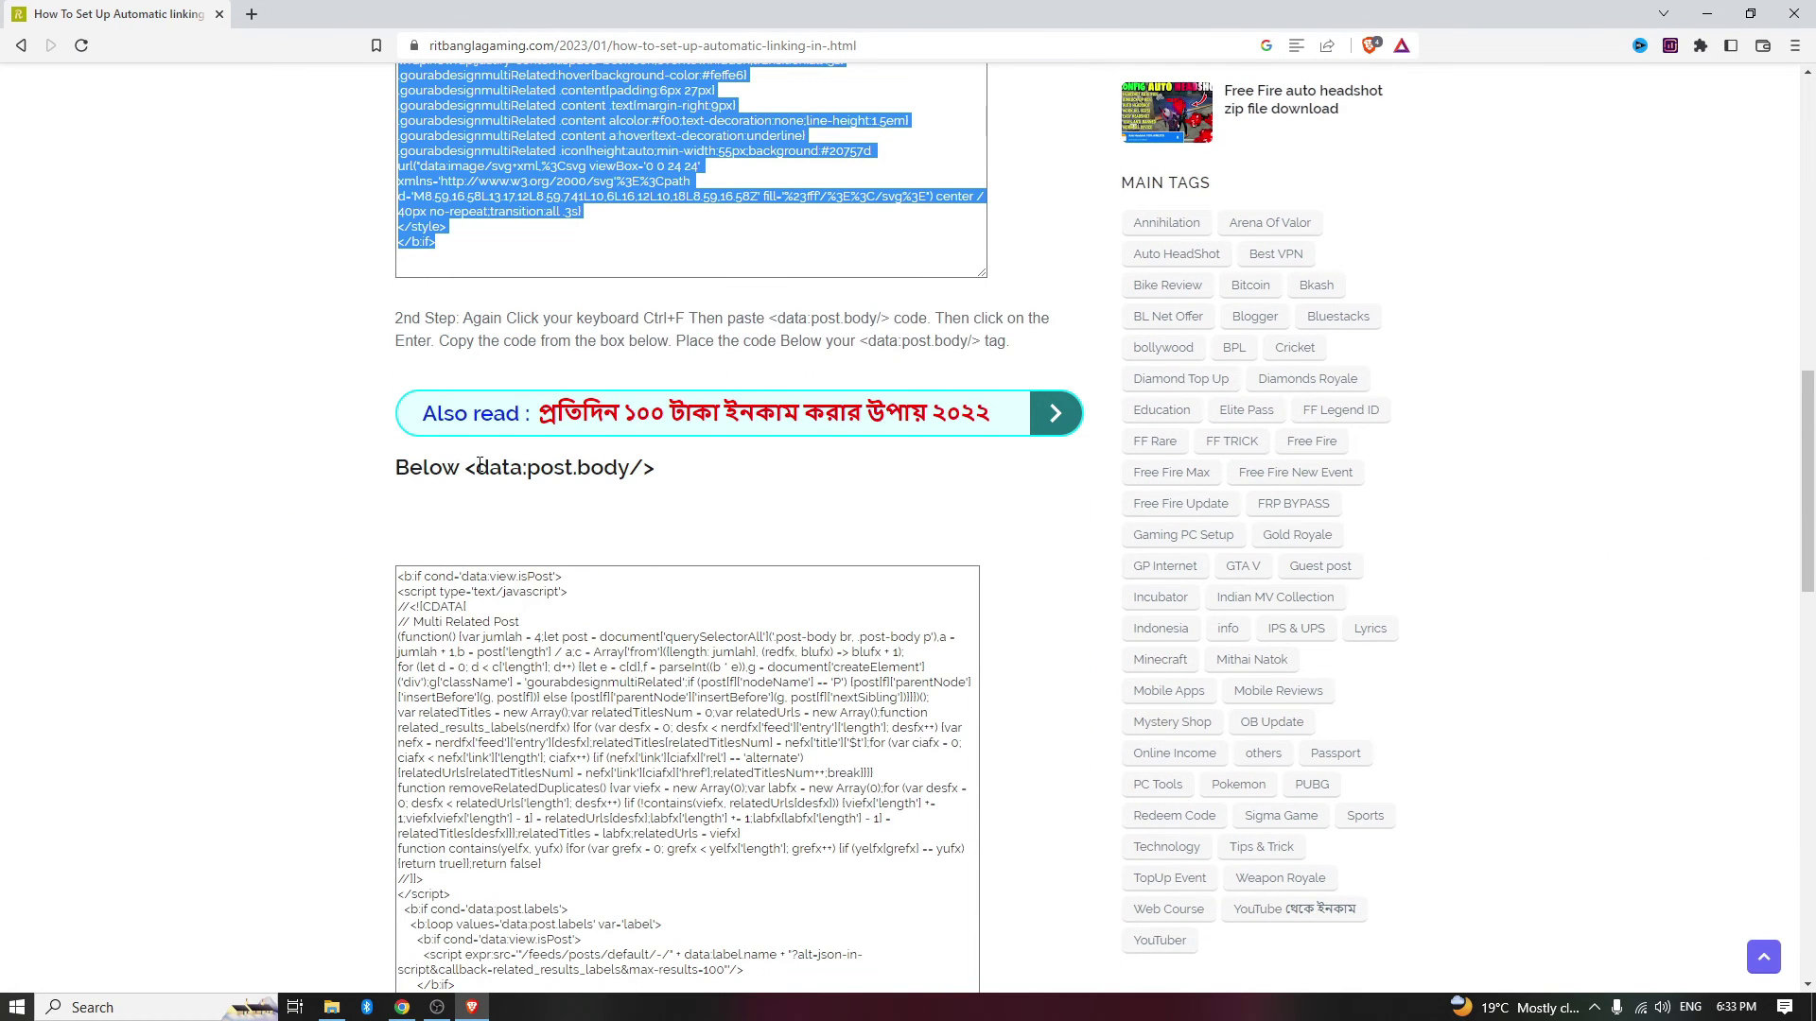
drag(470, 468, 660, 468)
right_click(592, 466)
click(638, 476)
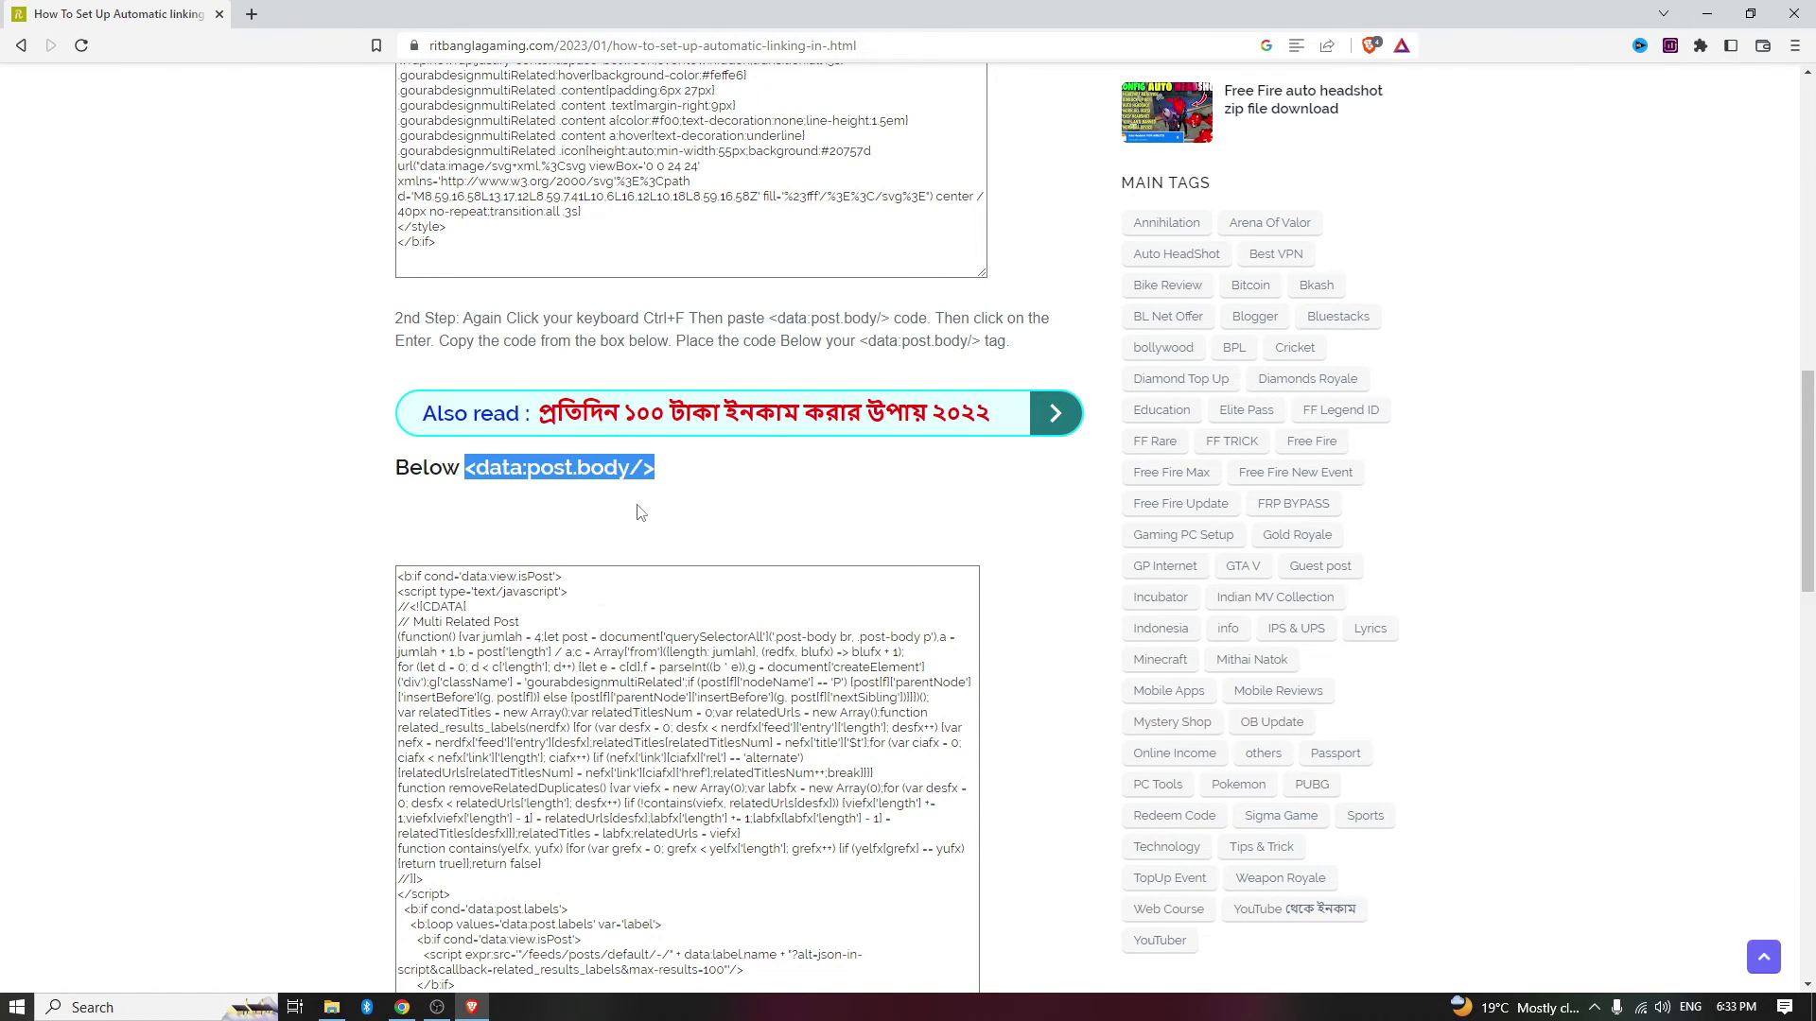
Step: Switch to Chrome and search the theme code for the copied <data:post.body/> tag
click(403, 1007)
click(220, 508)
key(ctrl+f)
key(ctrl+v)
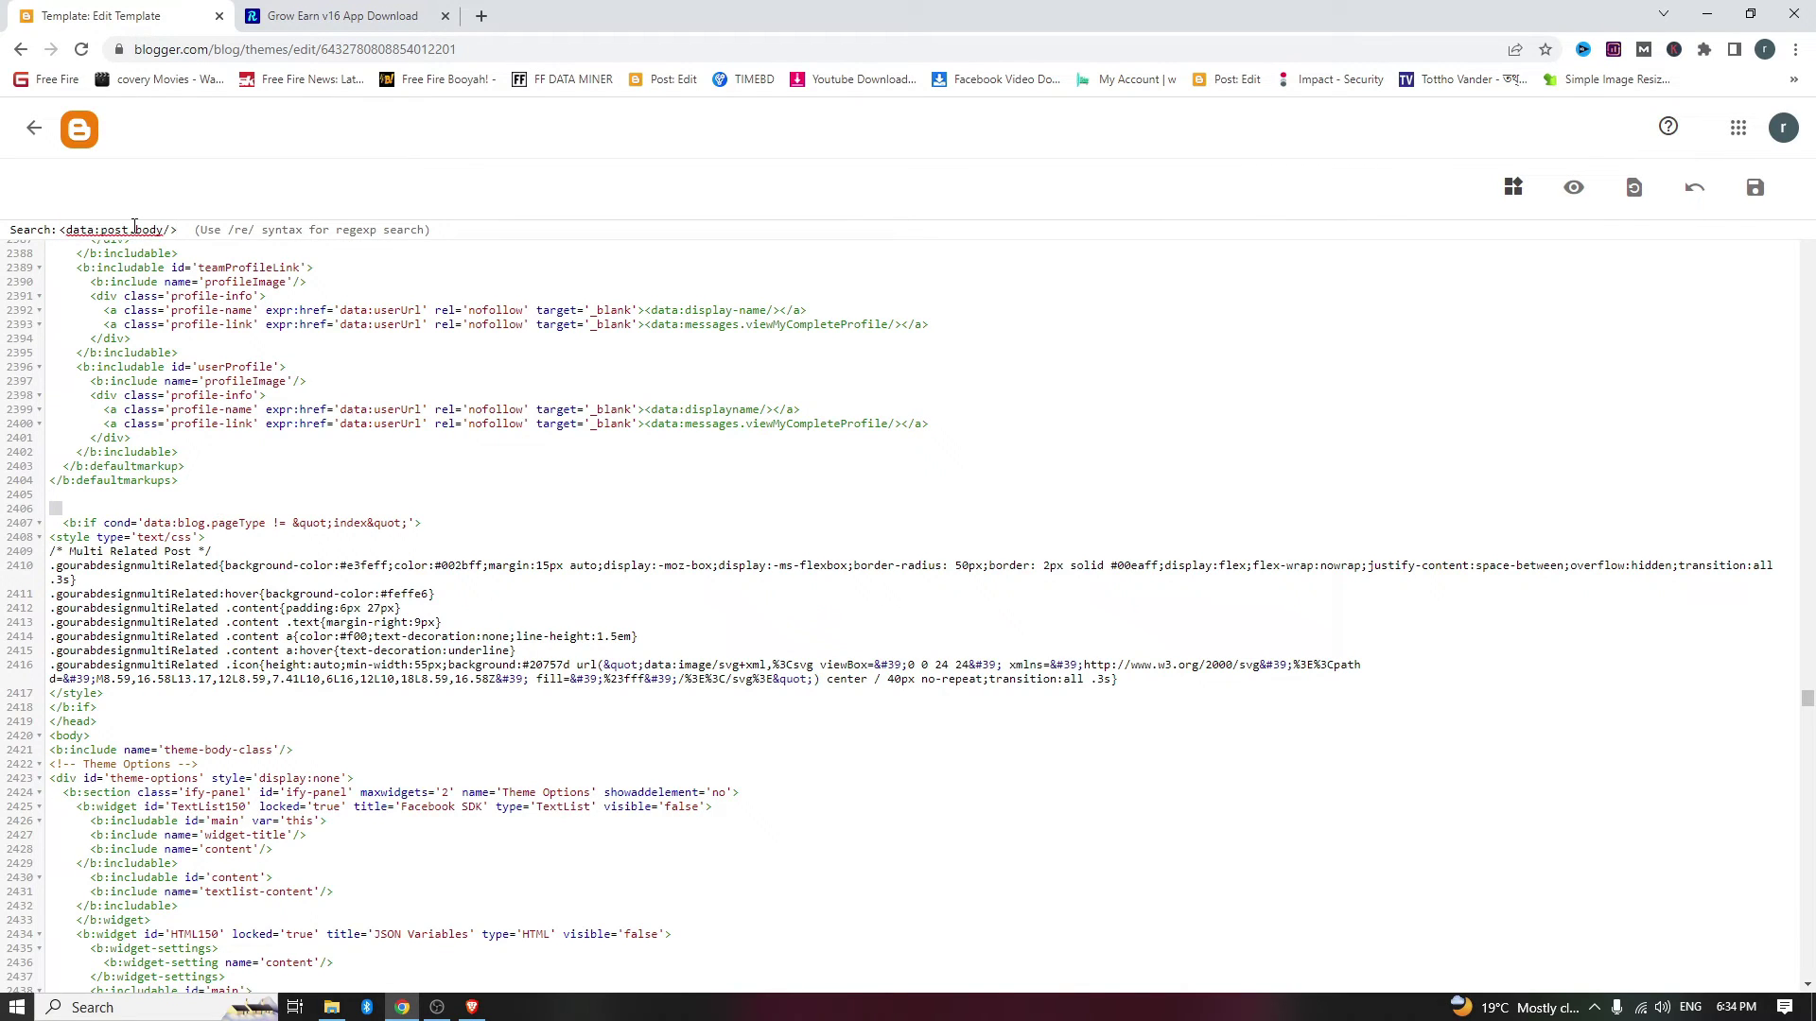
key(Return)
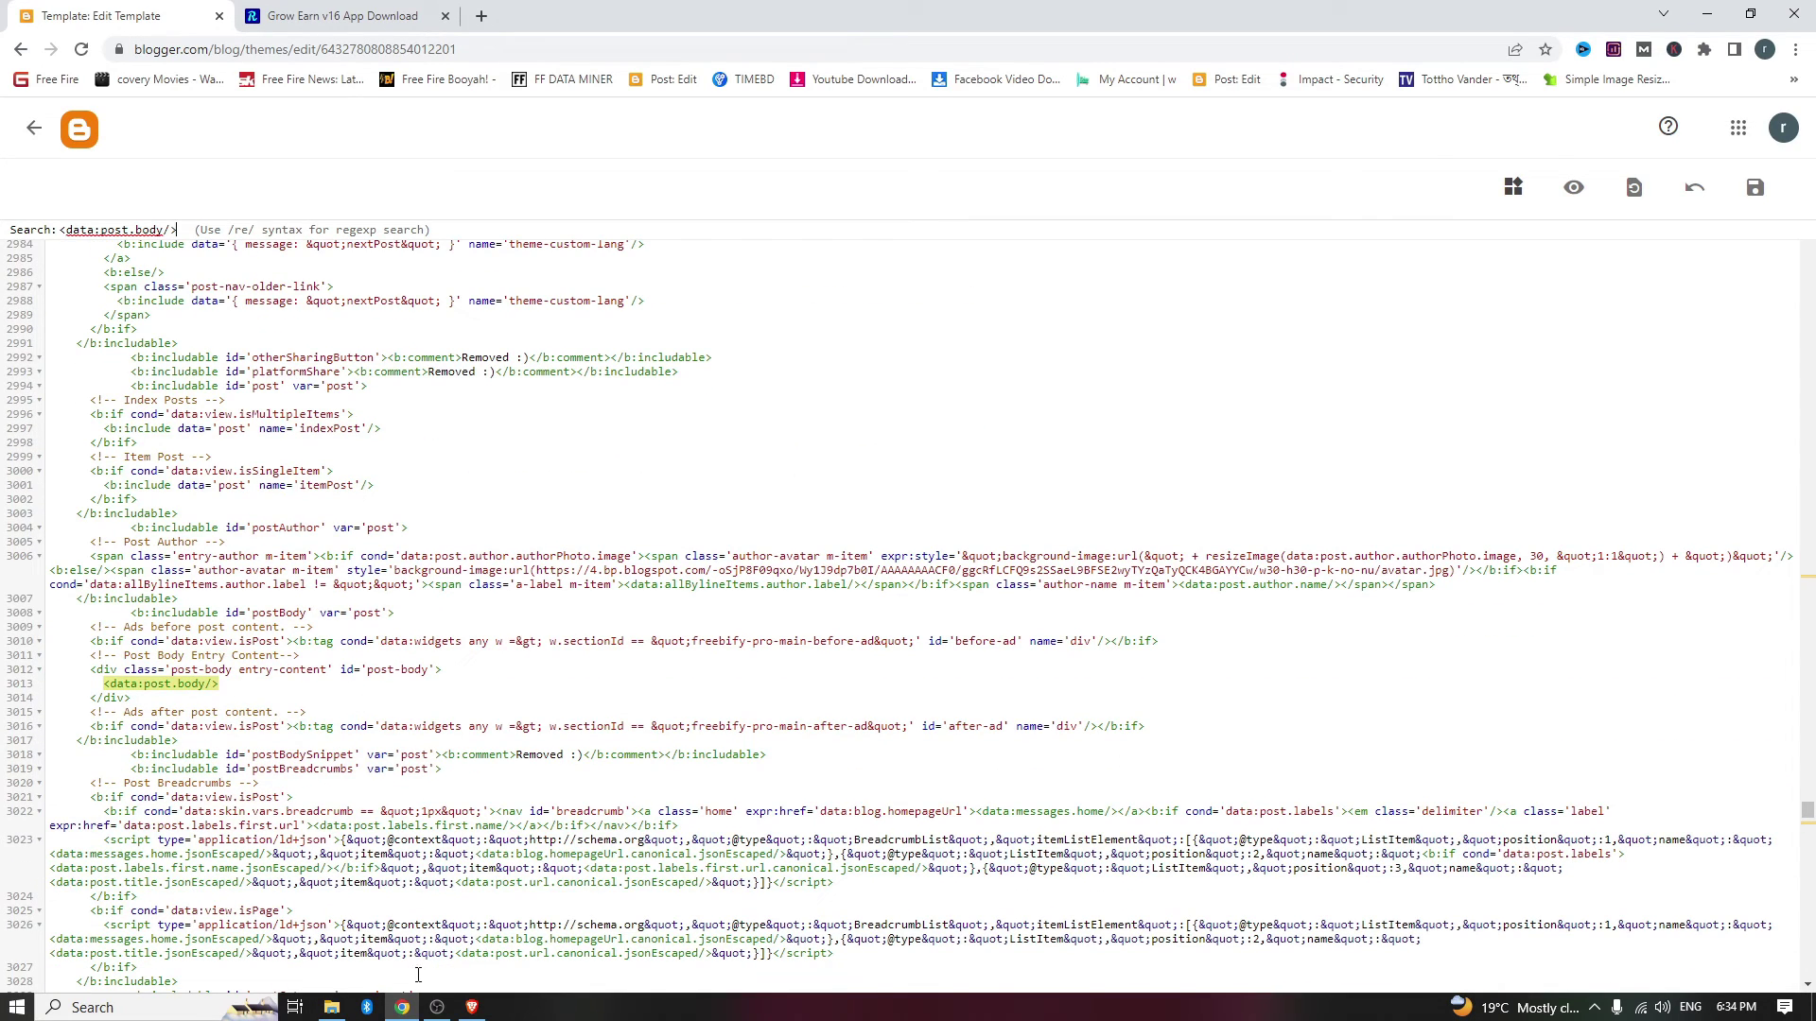
Step: Switch to Brave and copy the entire script from the article's second code box
mouse_move(446, 1010)
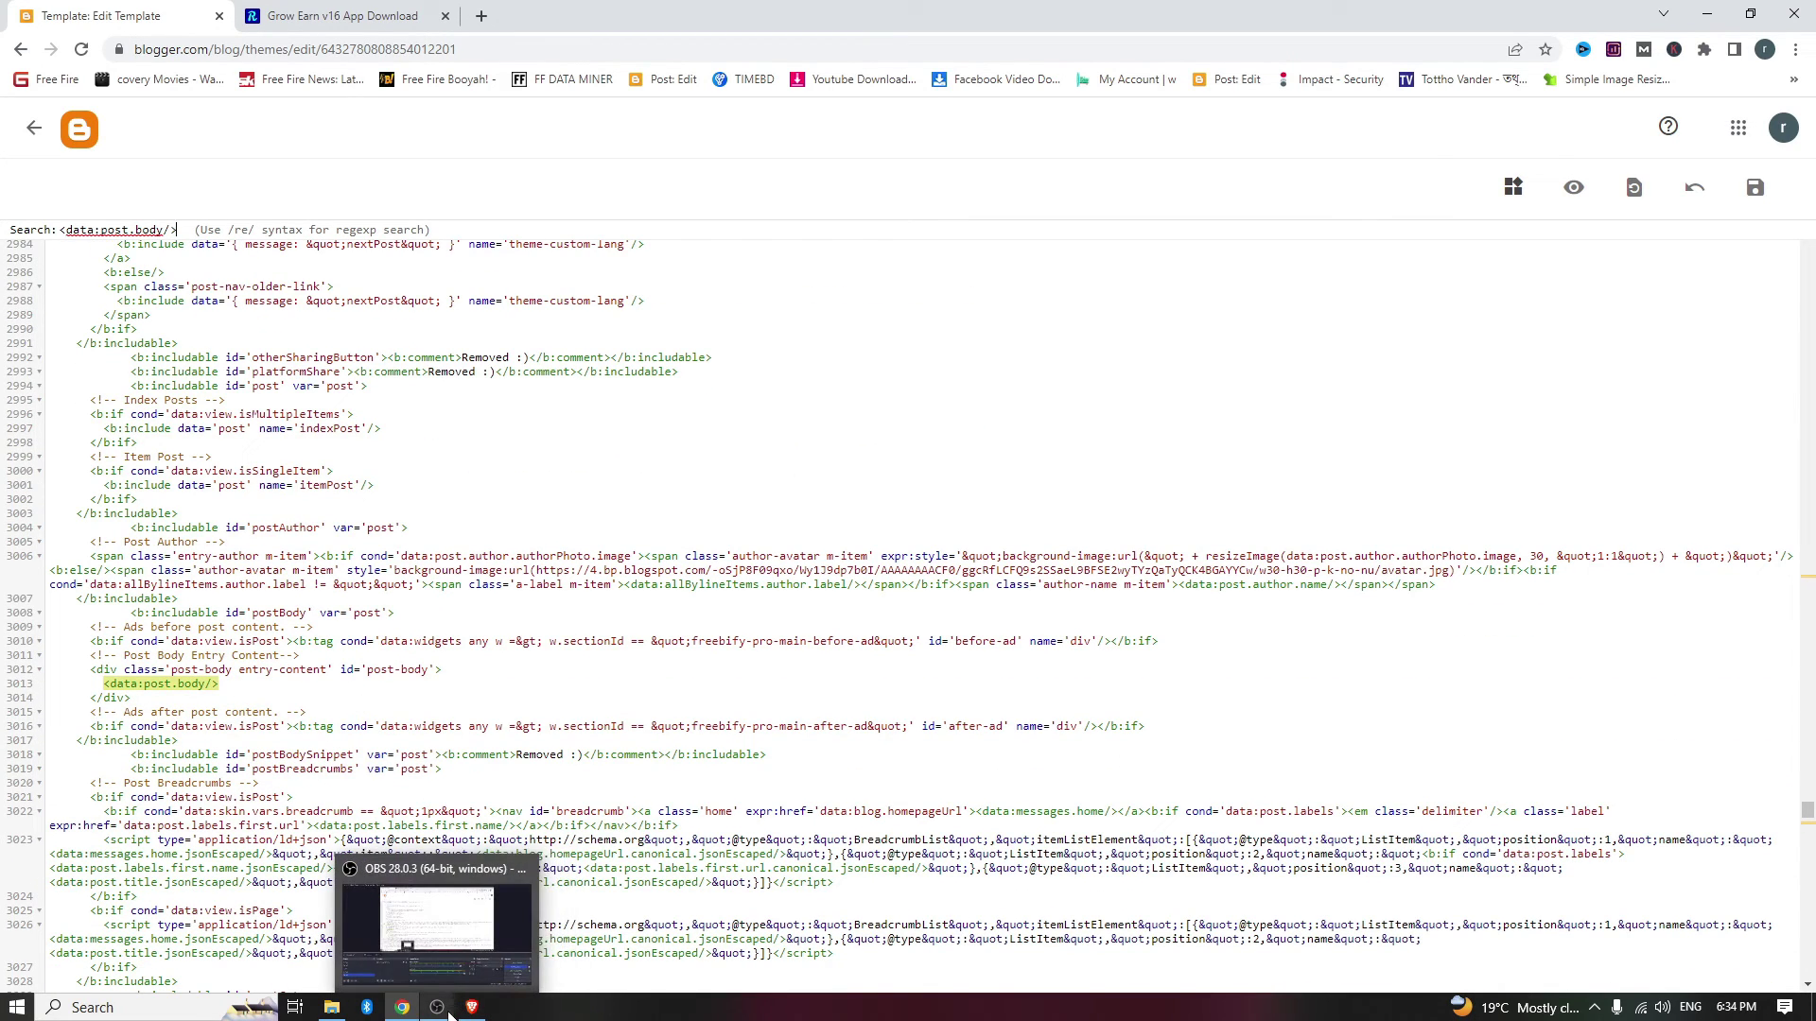
click(472, 1007)
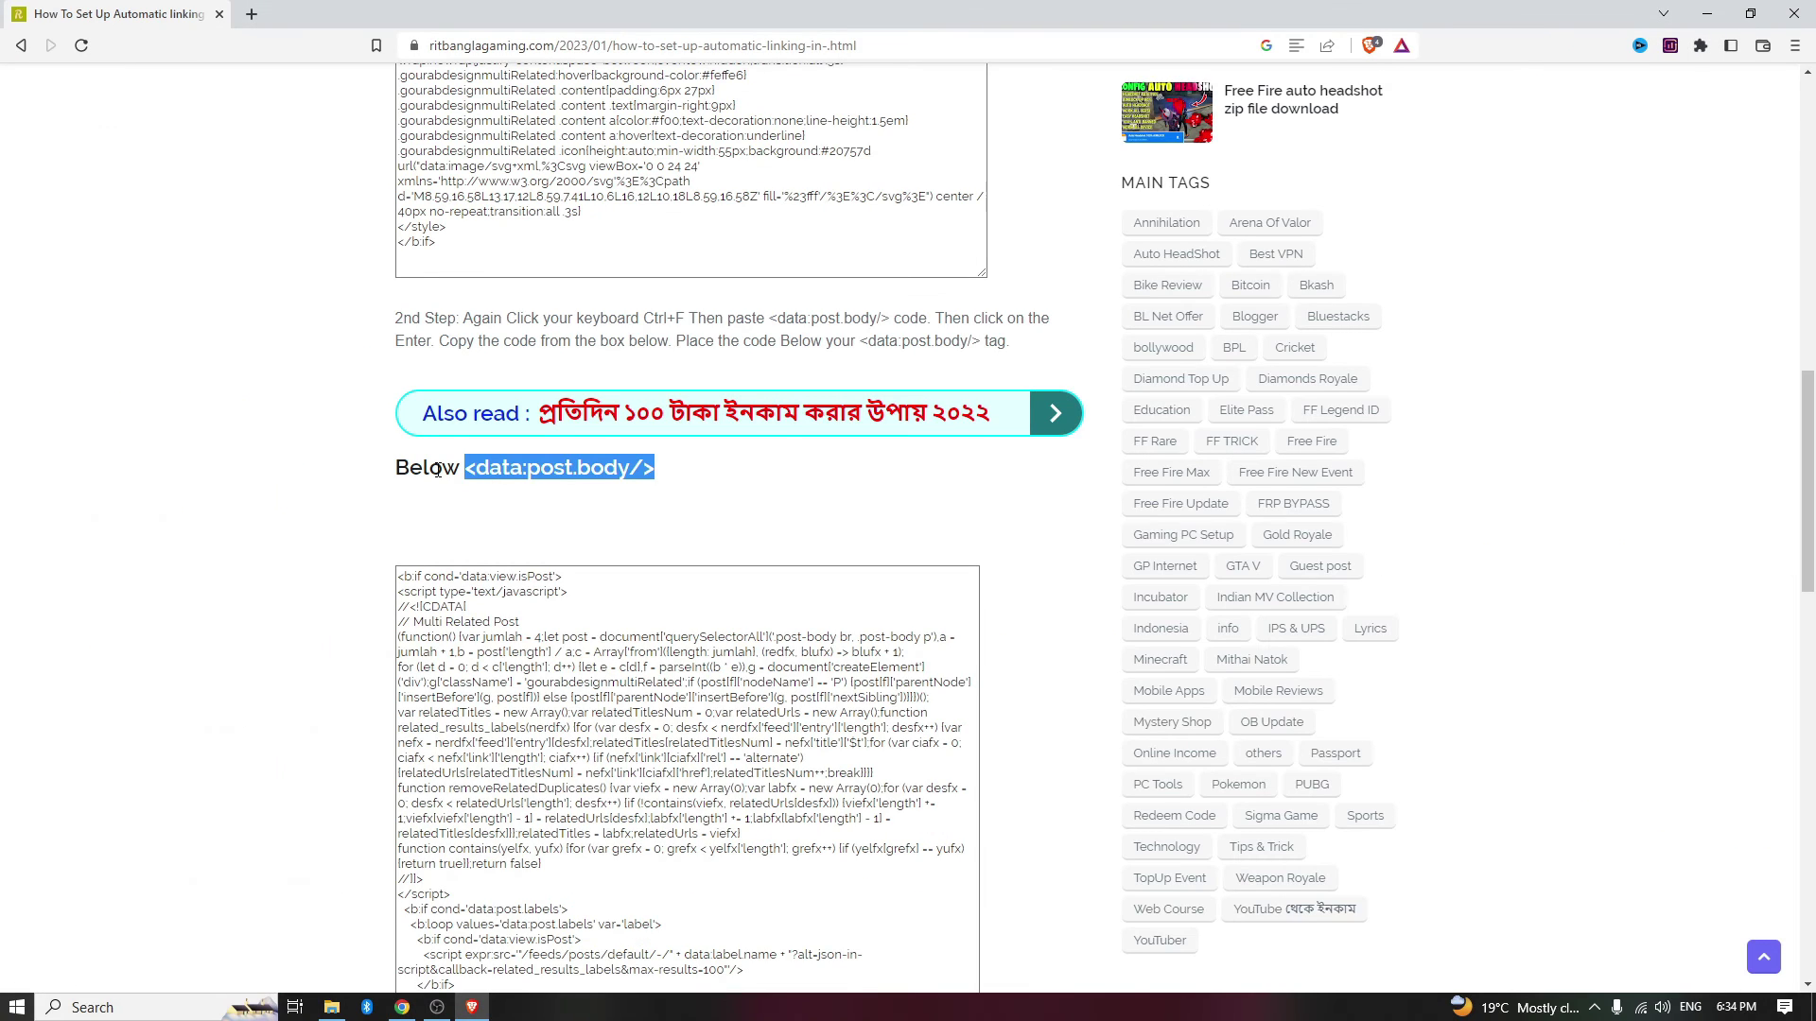
scroll(417, 584, down, 2)
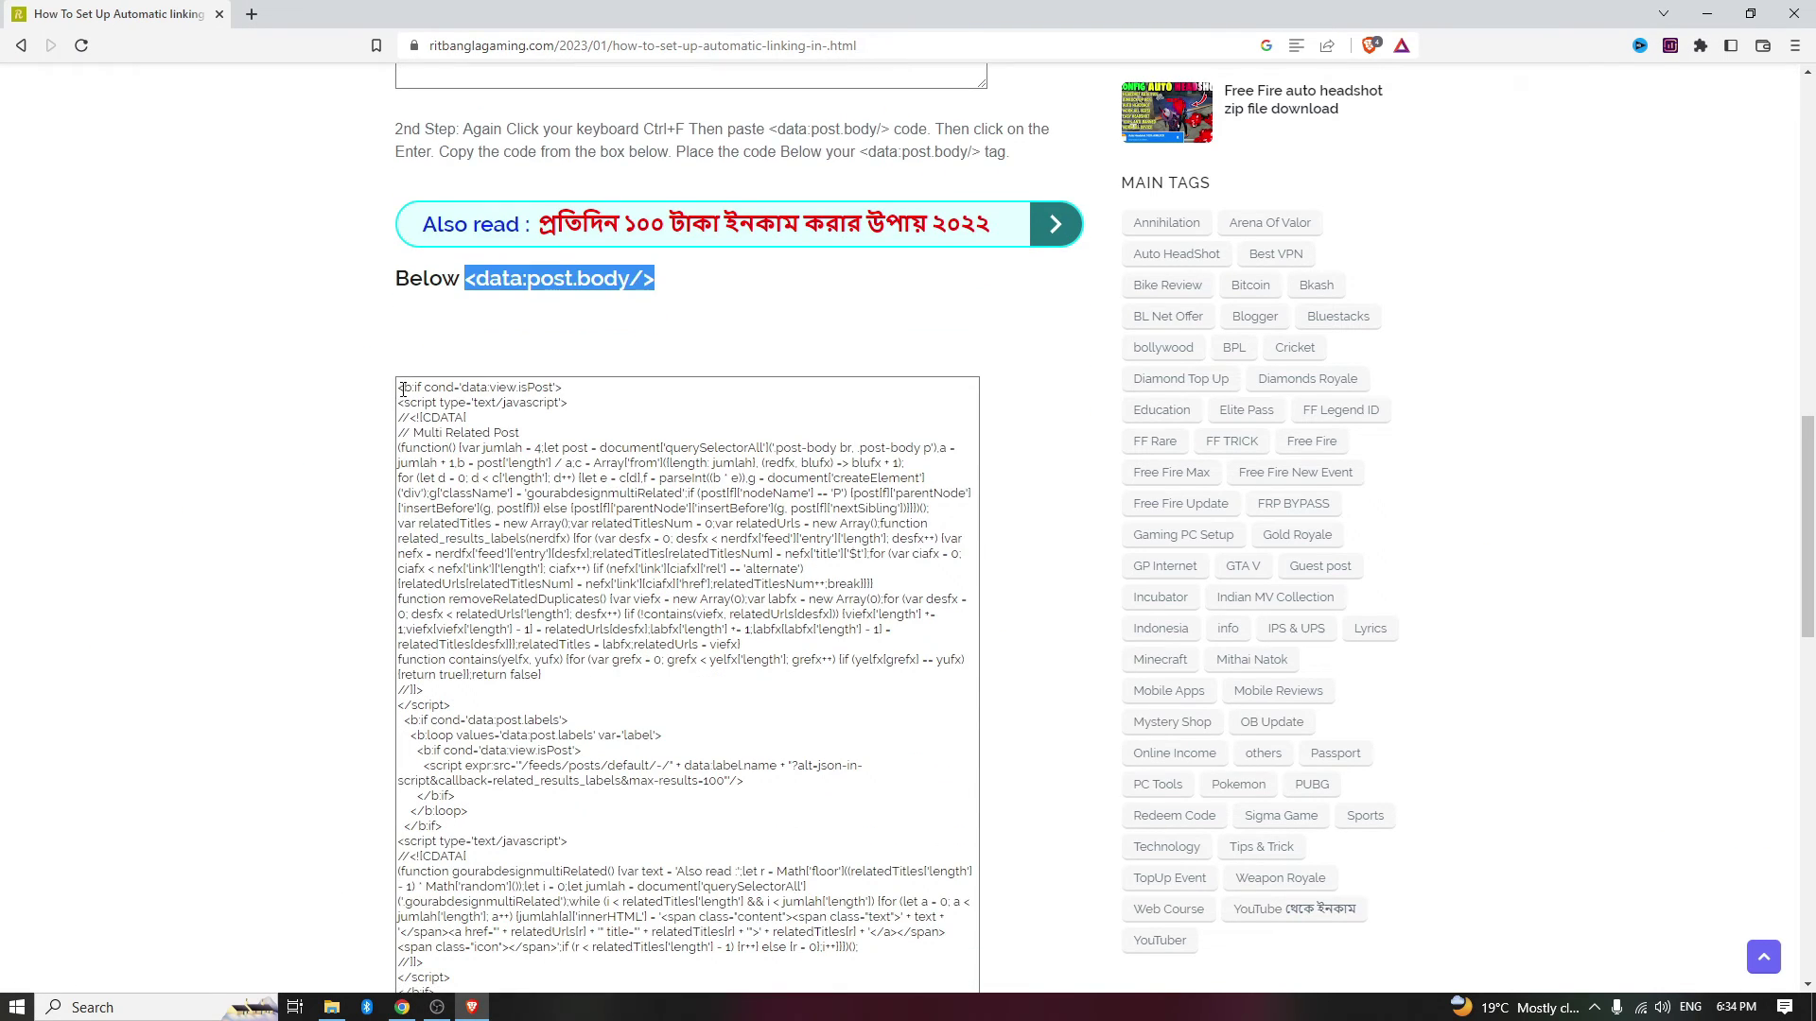
drag(401, 387, 511, 756)
right_click(435, 527)
click(471, 538)
Step: In Chrome, add five blank lines below <data:post.body/>, paste the copied script there and save the theme
click(402, 1007)
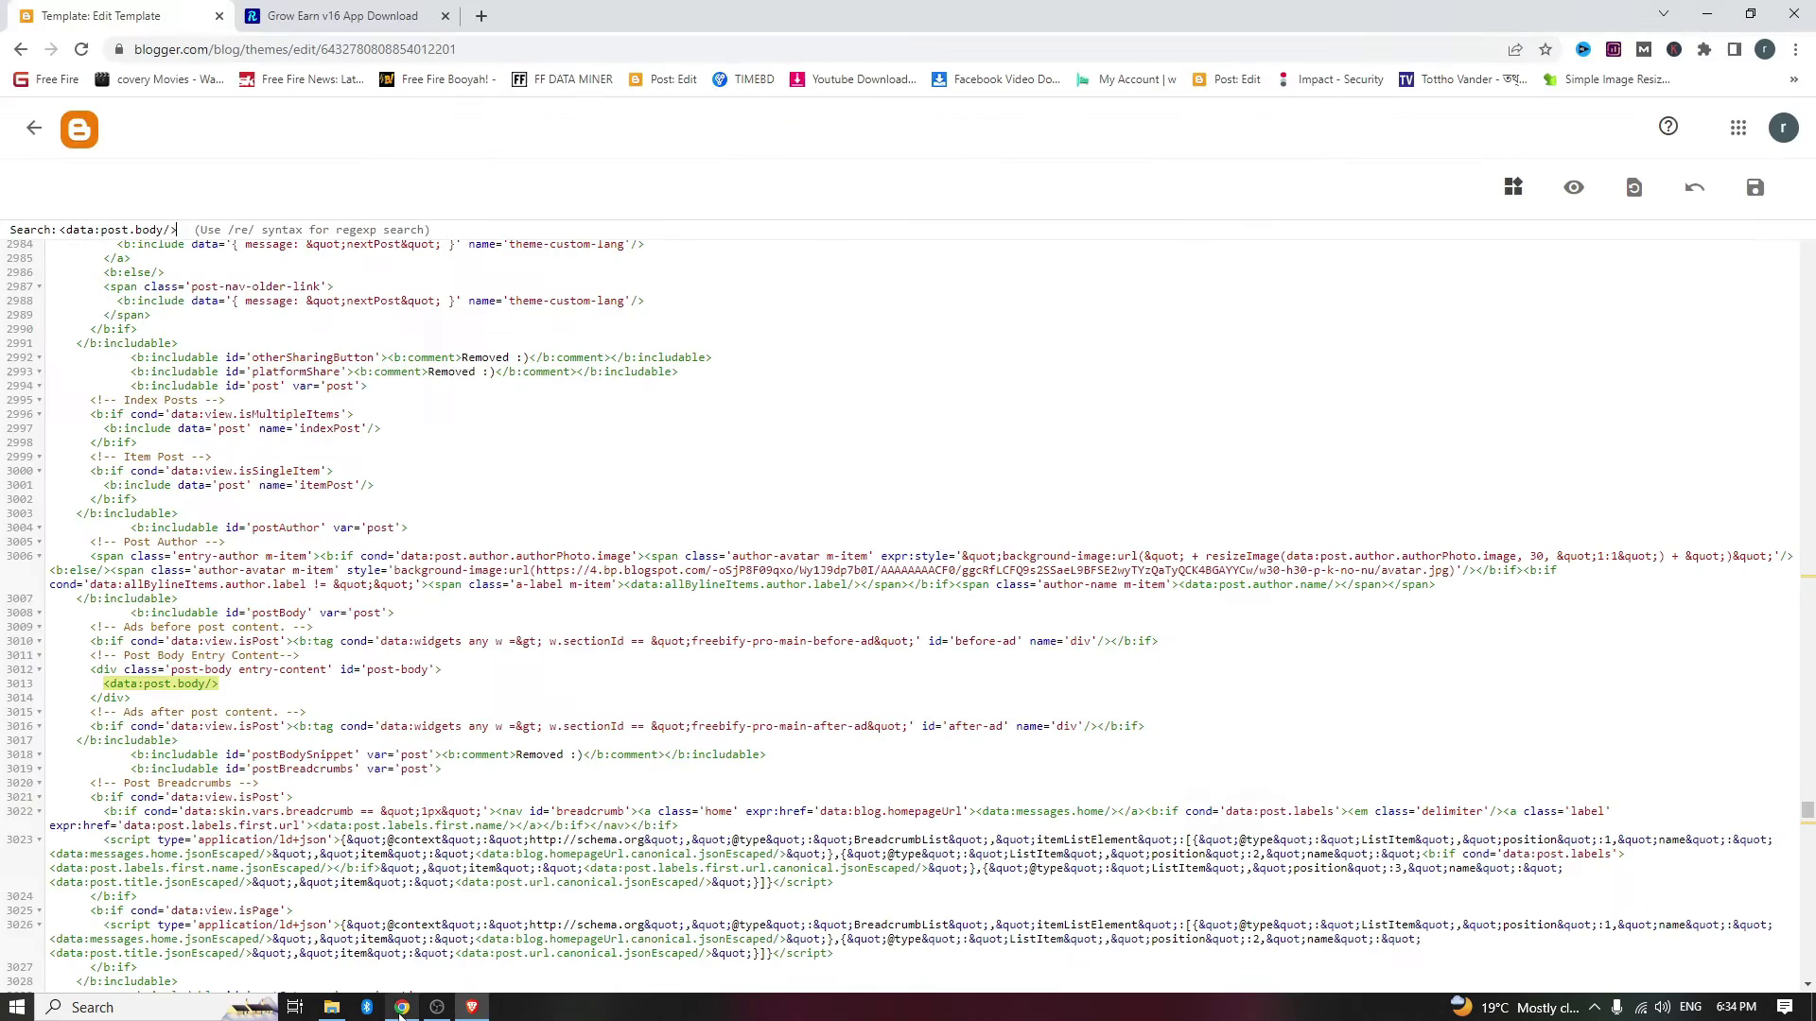
click(226, 682)
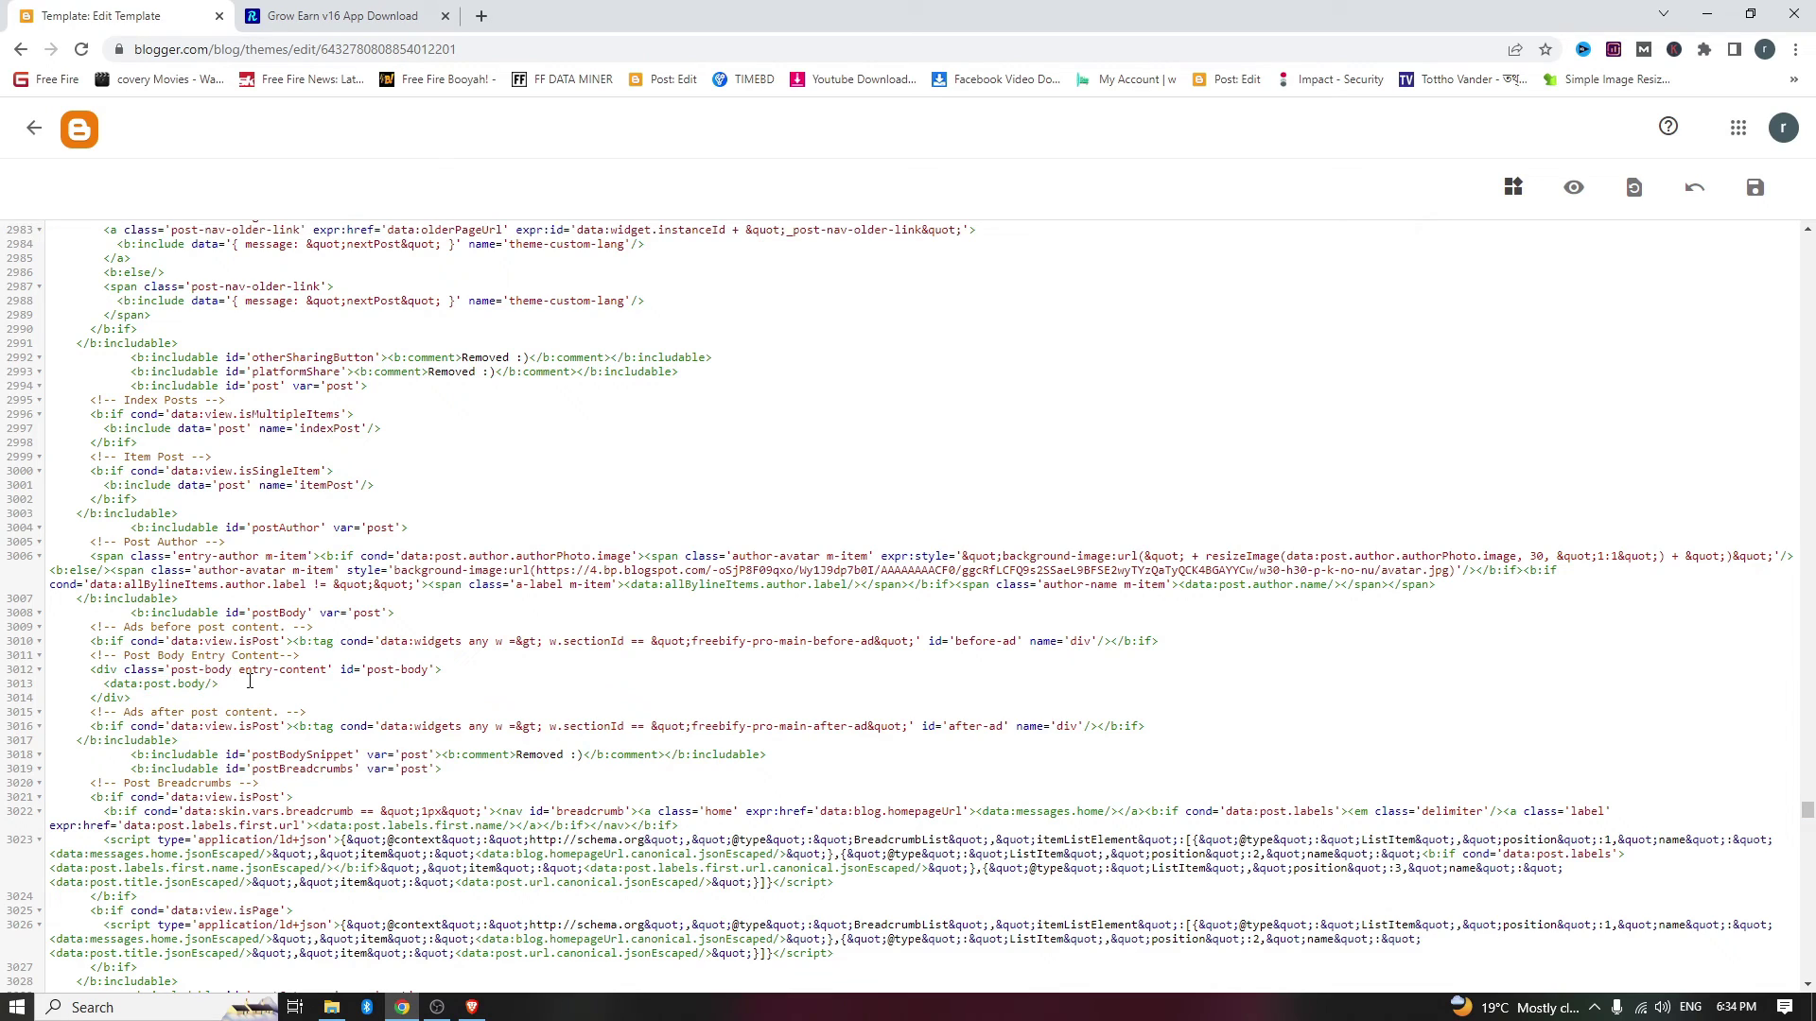
key(Return)
key(Return)
key(Return)
key(Return)
key(Return)
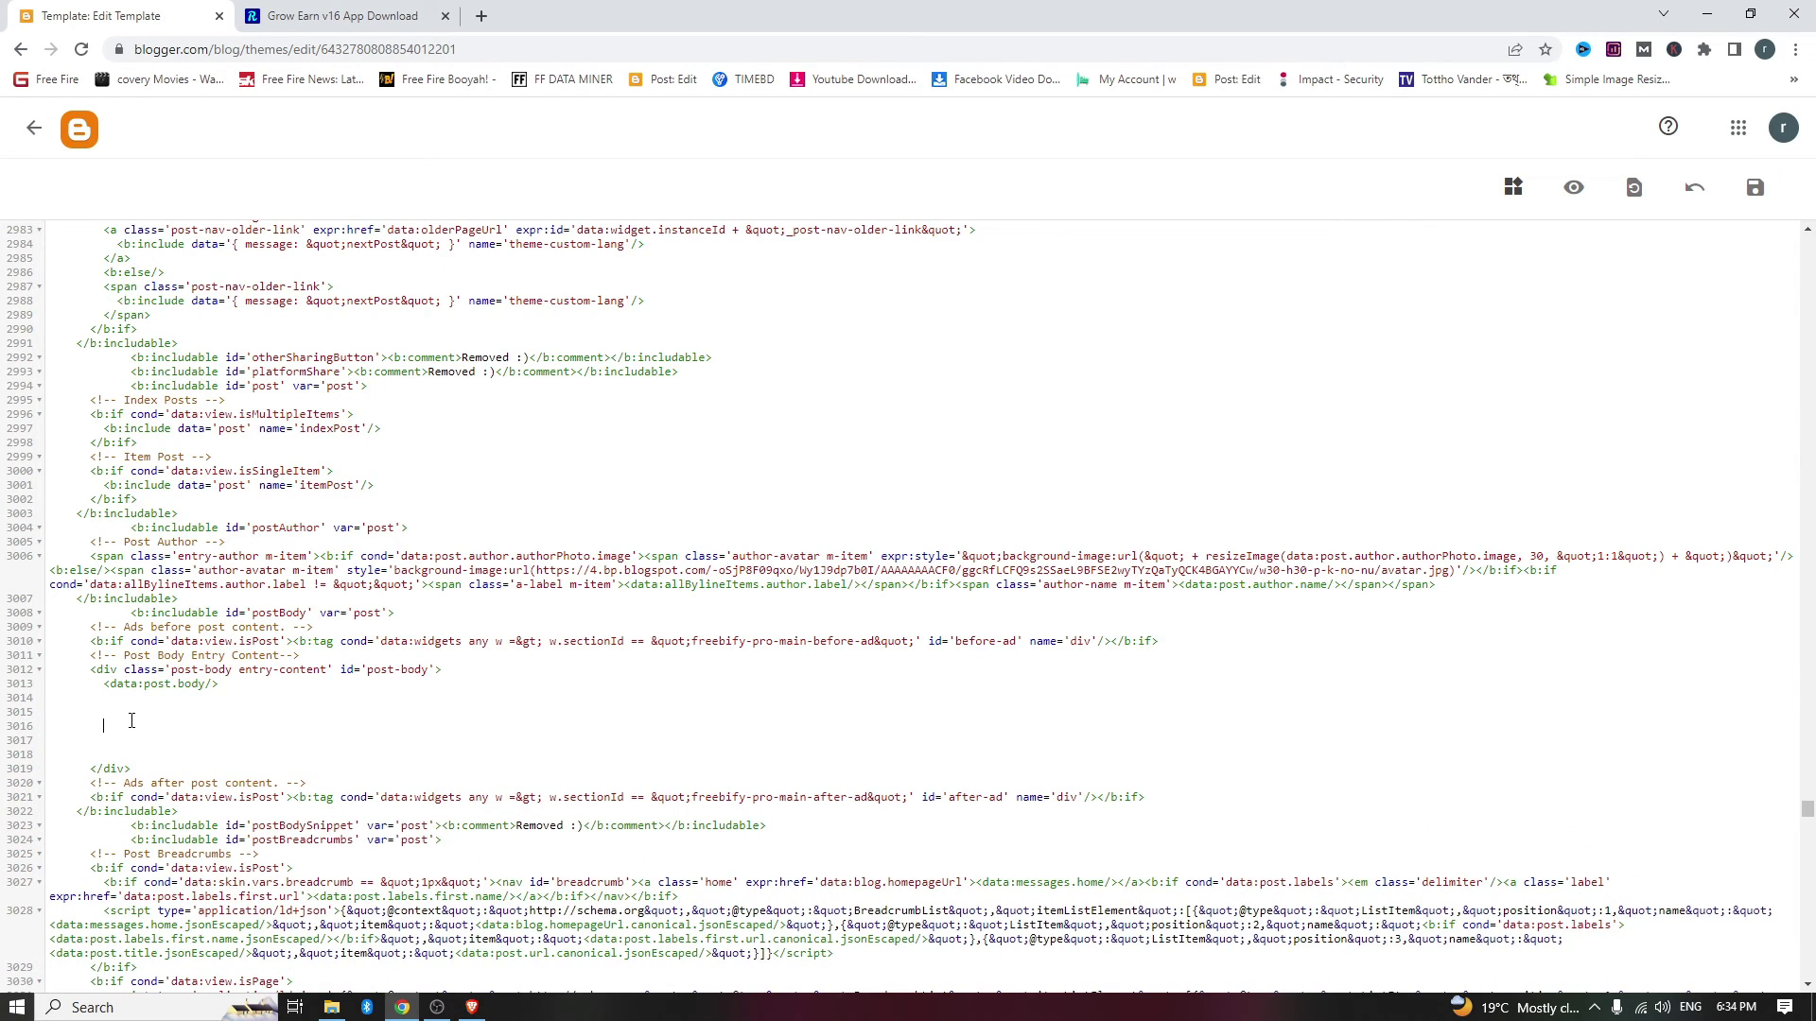
key(ctrl+v)
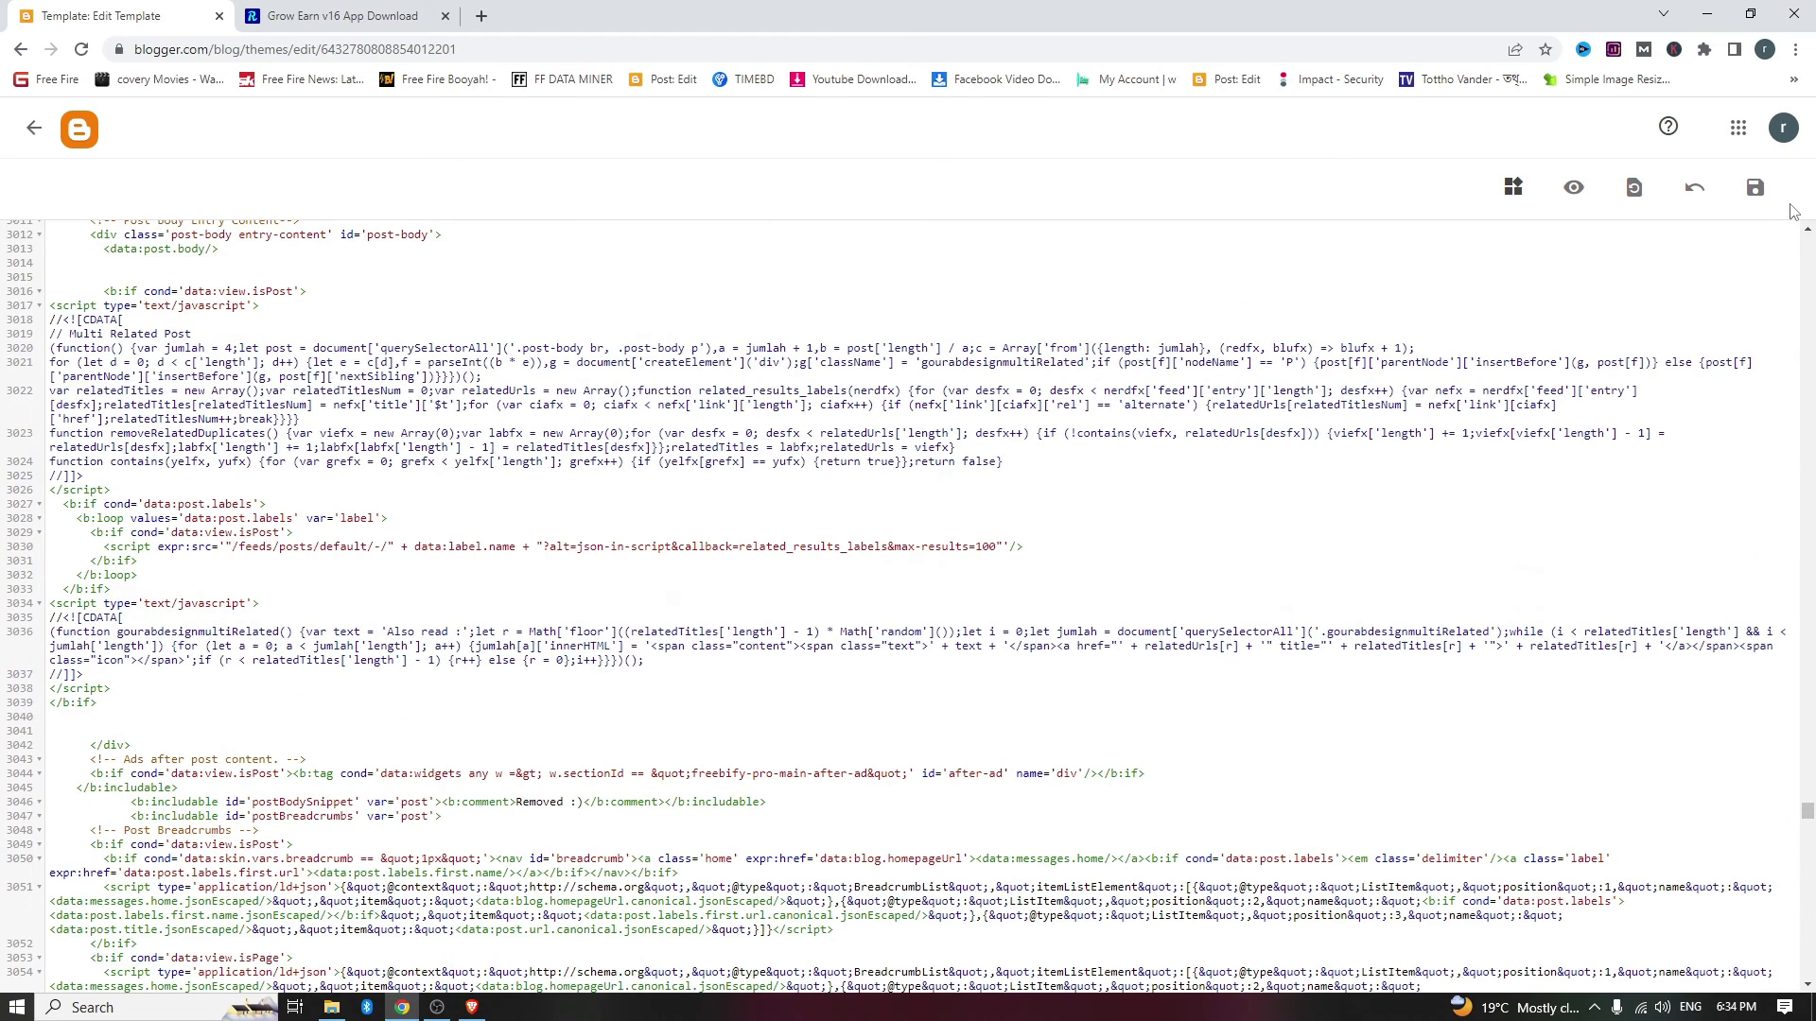
click(1755, 187)
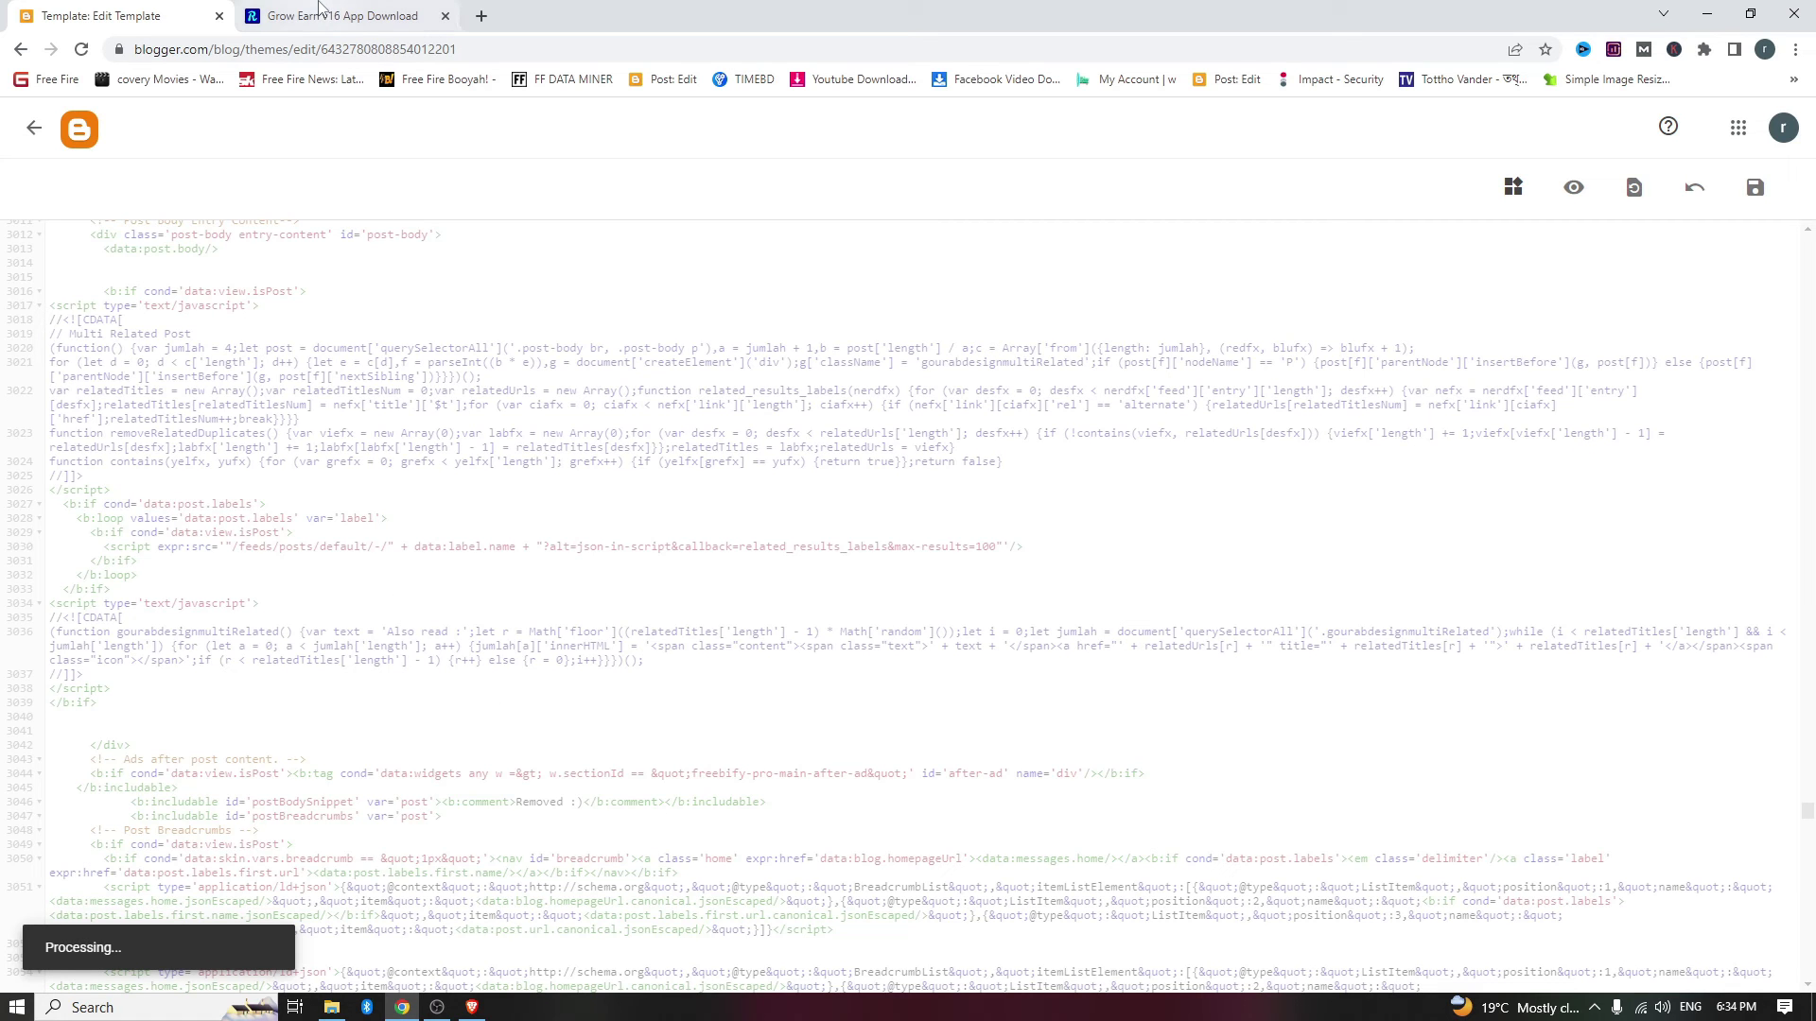
Step: Check the "Also read" links in the Grow Earn v16 App Download post and return to the automatic linking article in Brave
click(320, 13)
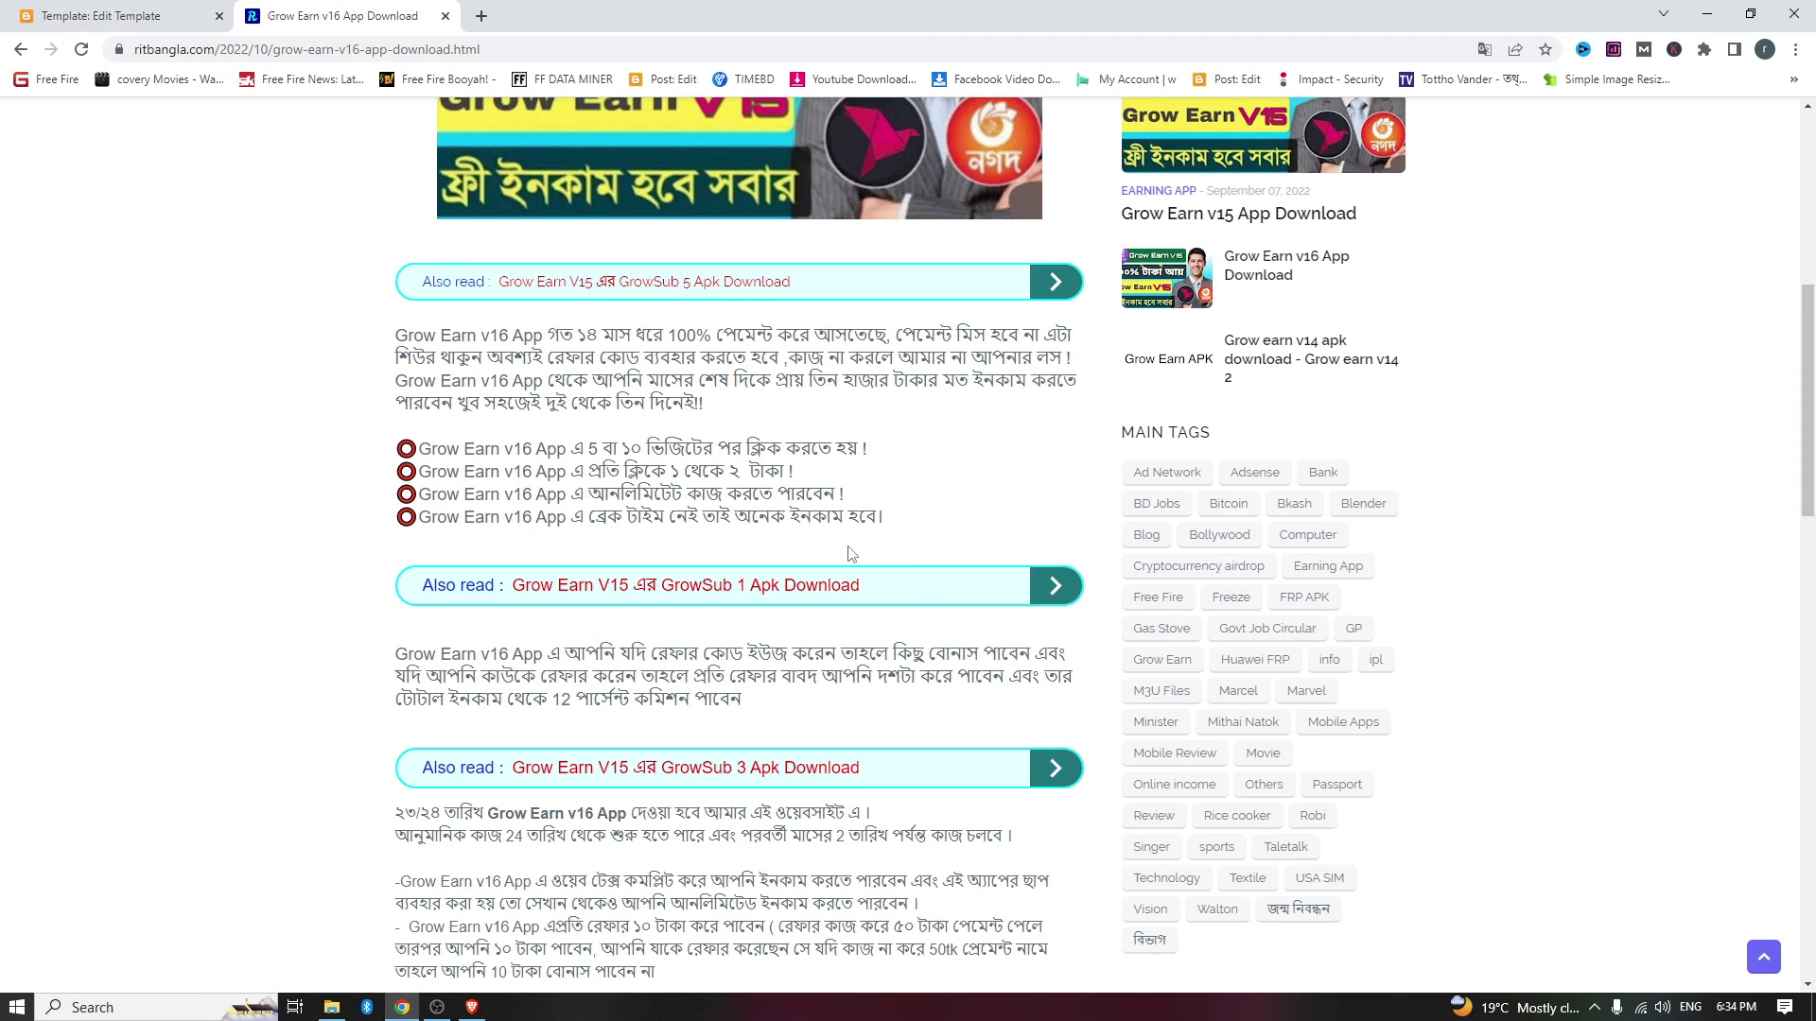
scroll(852, 555, up, 7)
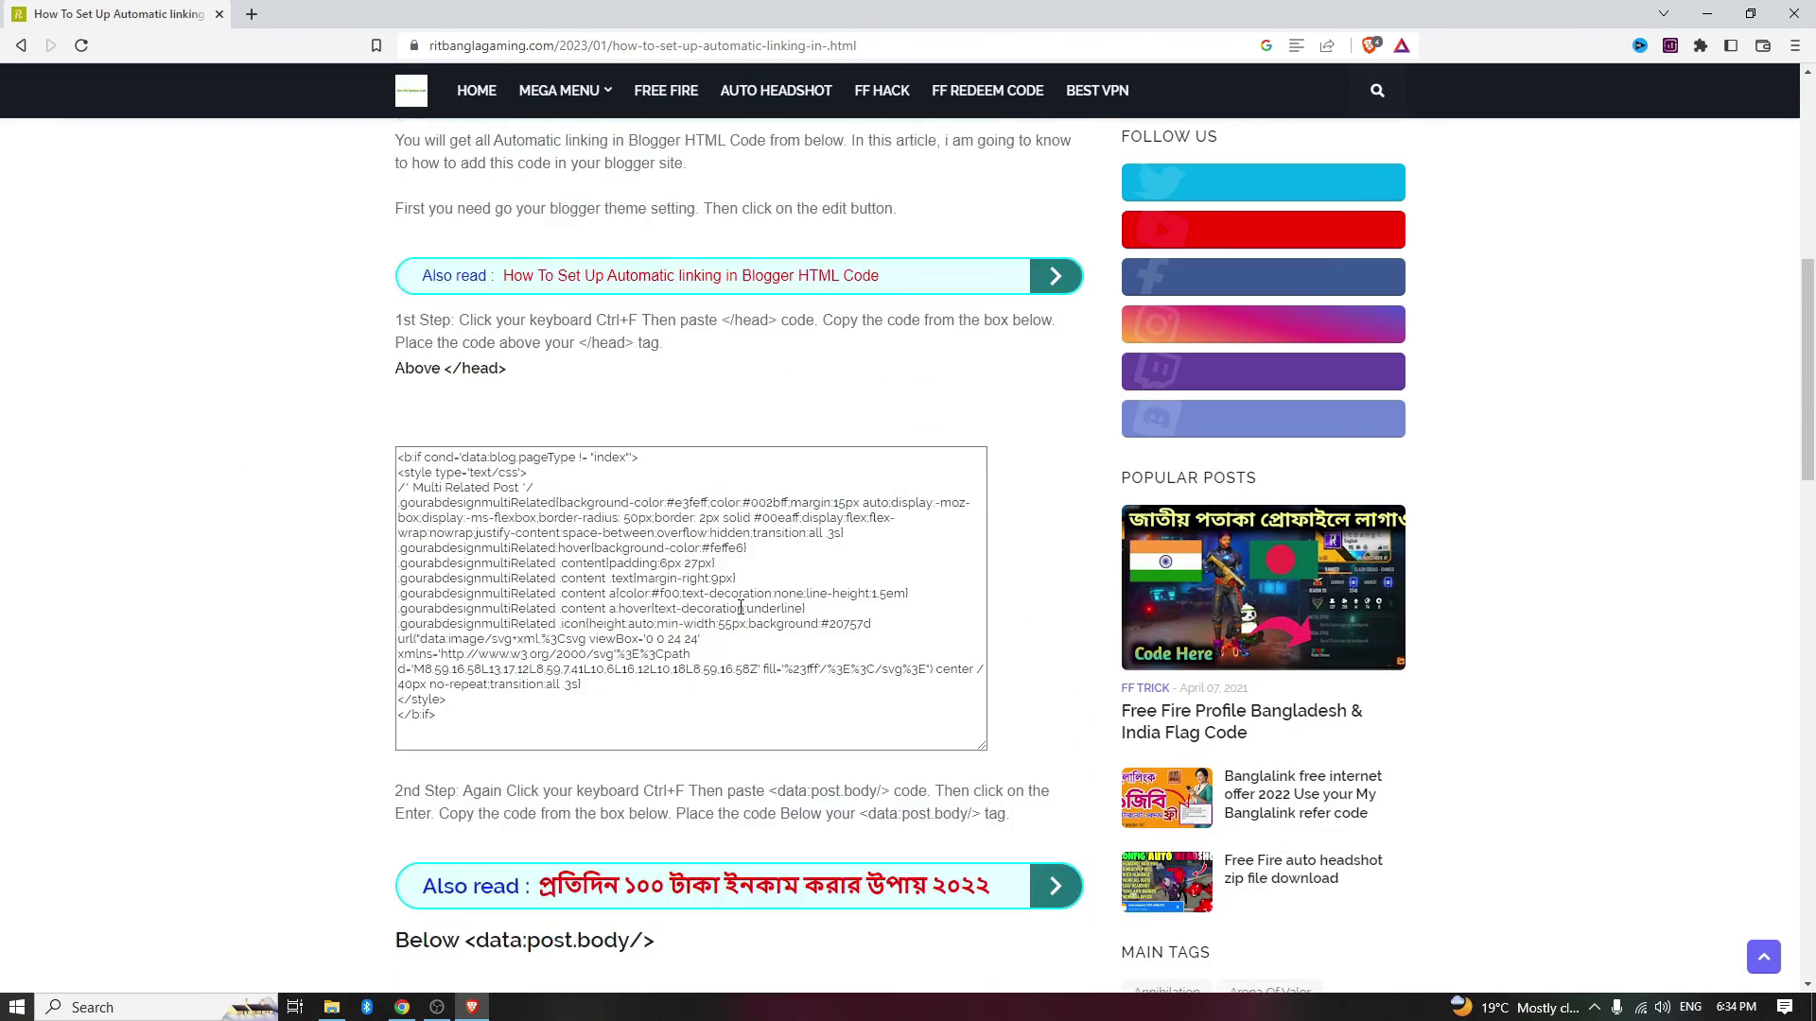
scroll(751, 614, up, 8)
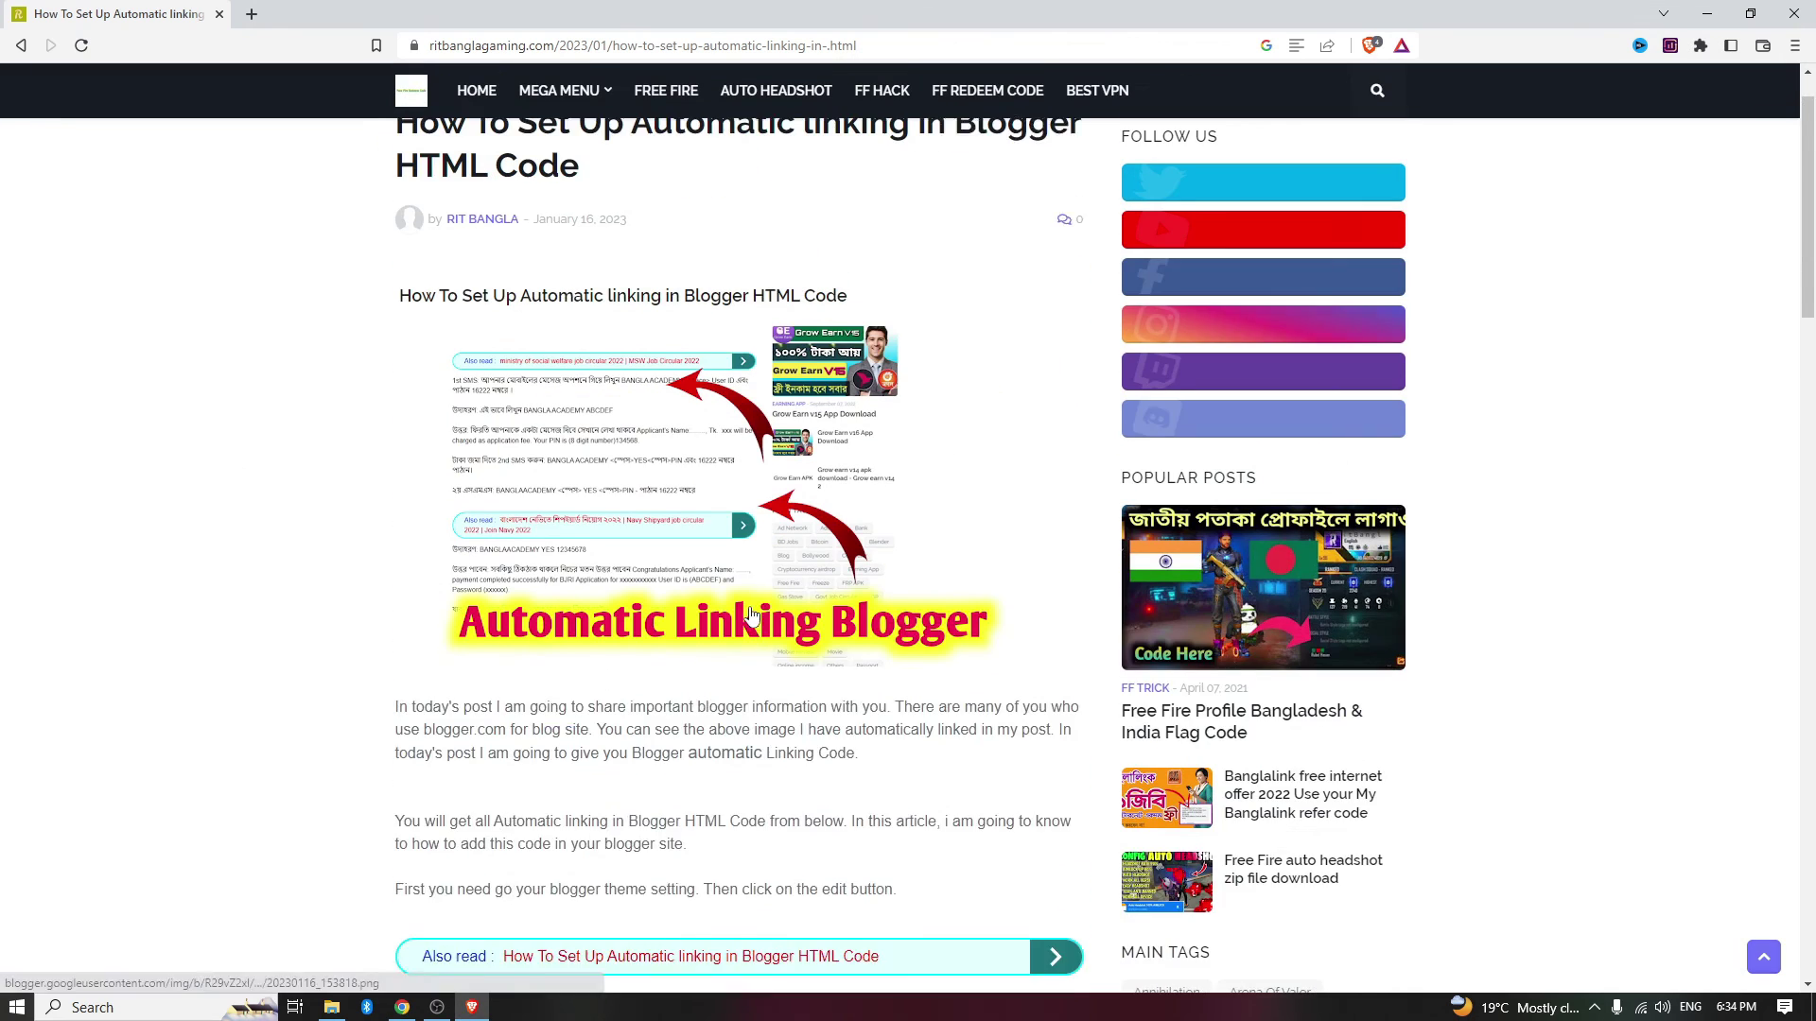
scroll(750, 615, up, 1)
Step: Open "Best free VPN for PC download" from the site's home page, examine its "Also read" link, and list the posts tagged Blogger
click(425, 101)
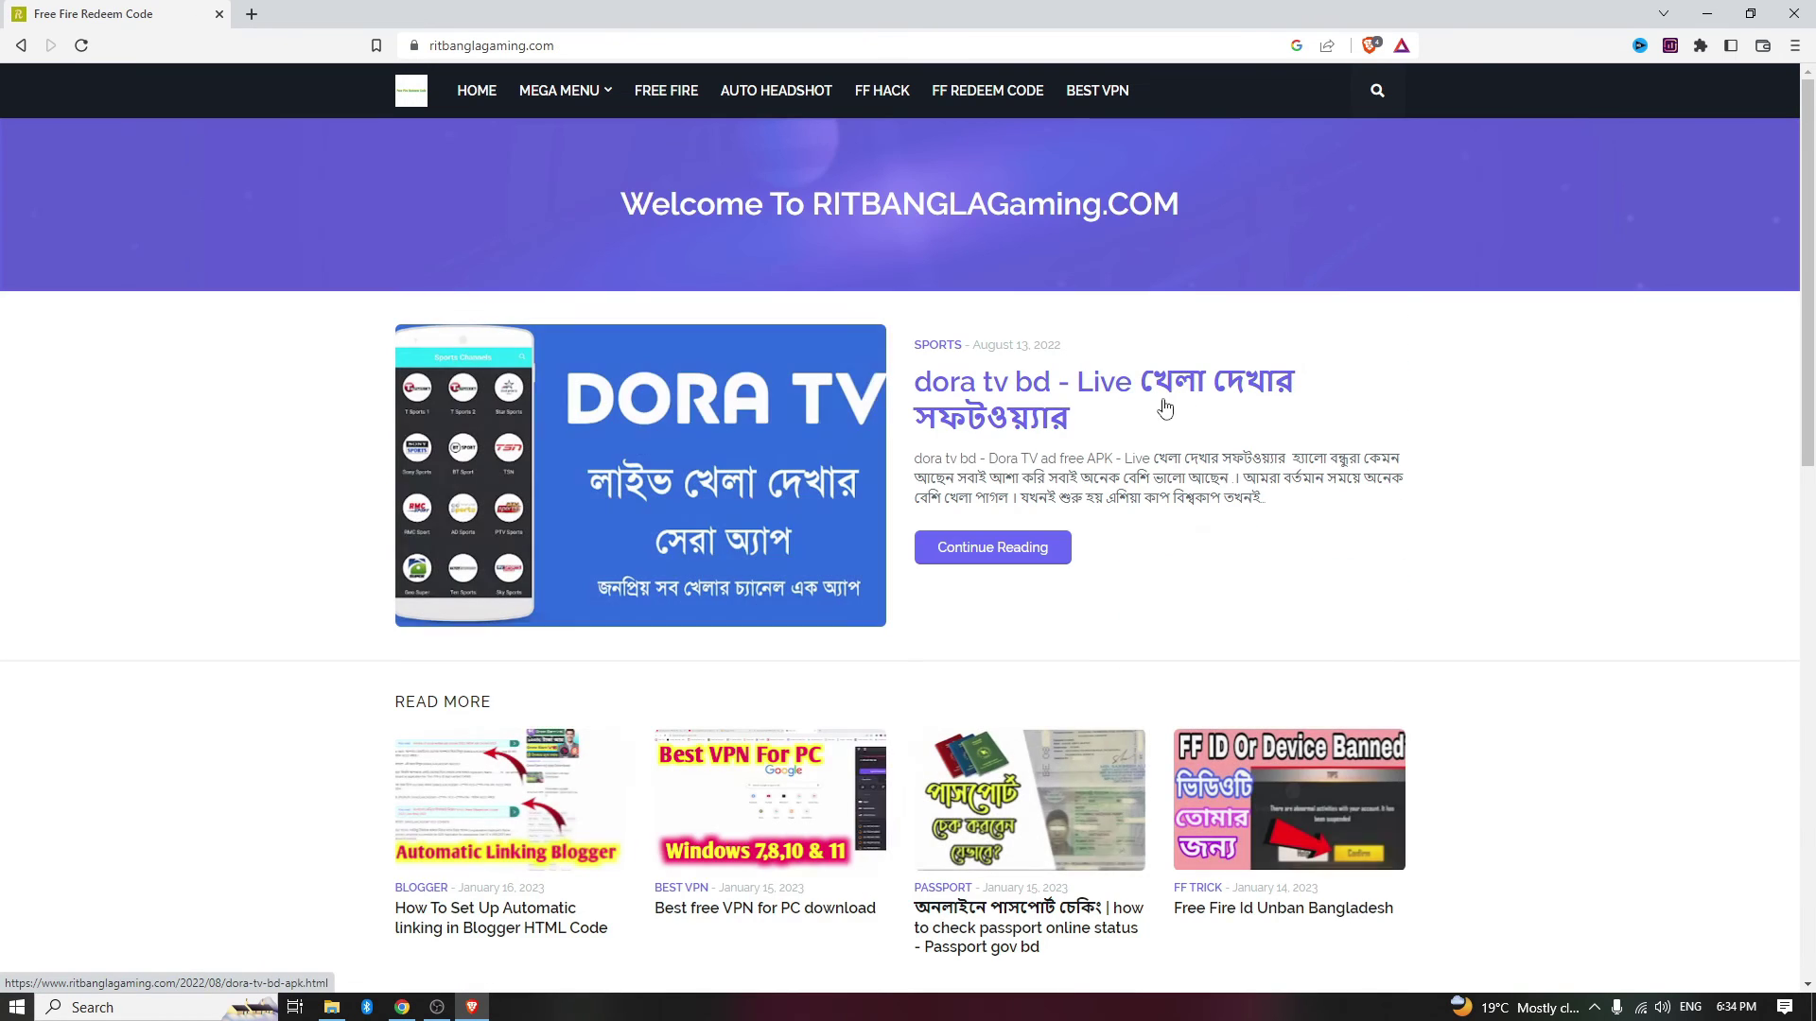
scroll(1574, 627, down, 3)
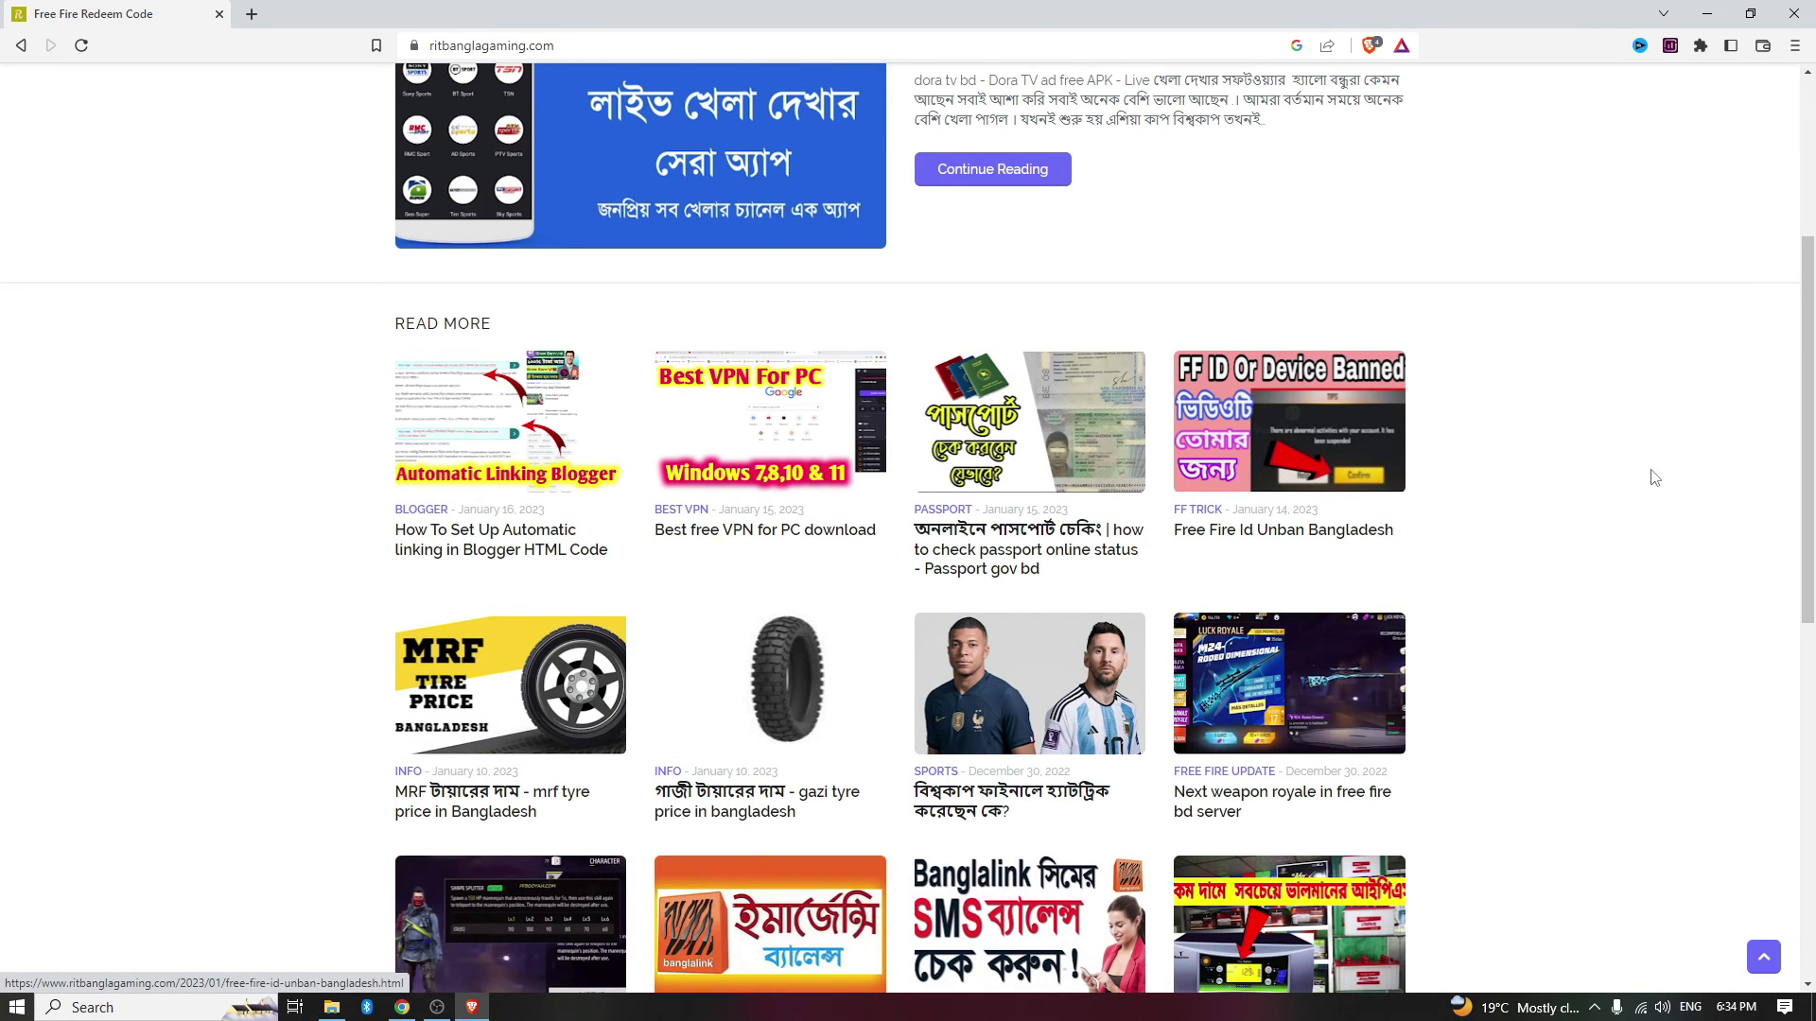
click(760, 543)
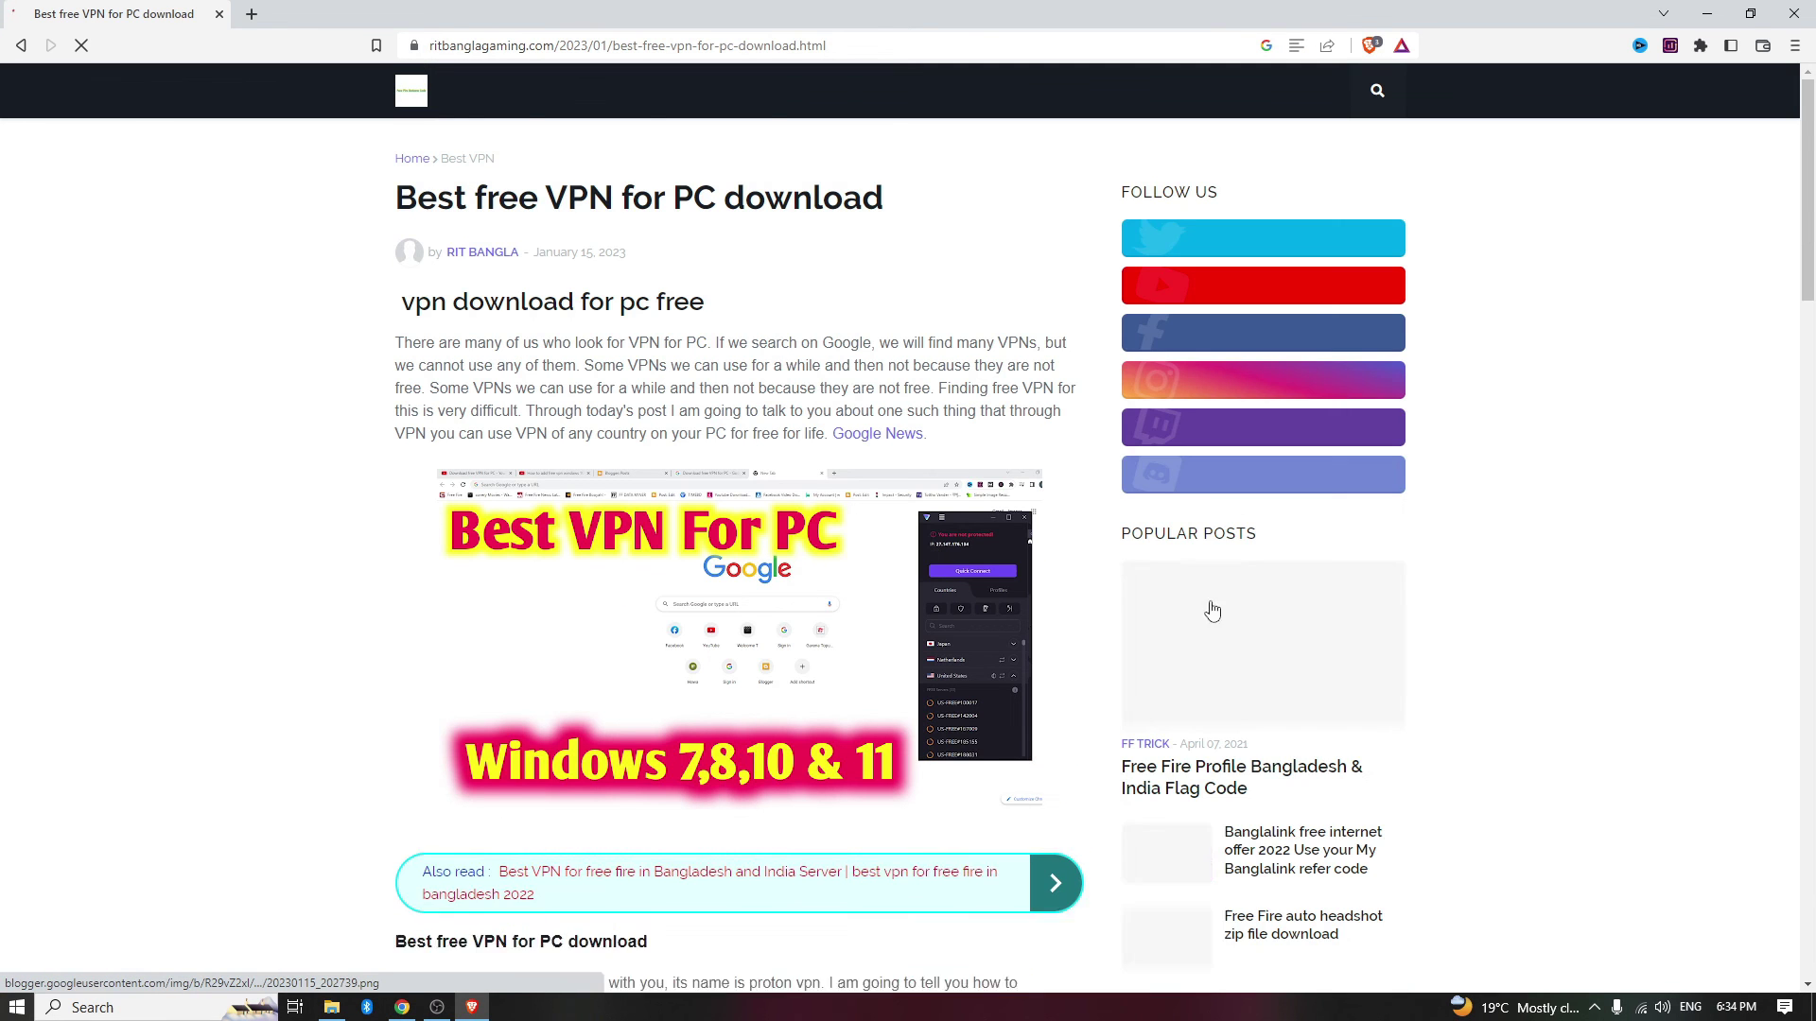
scroll(1475, 398, down, 3)
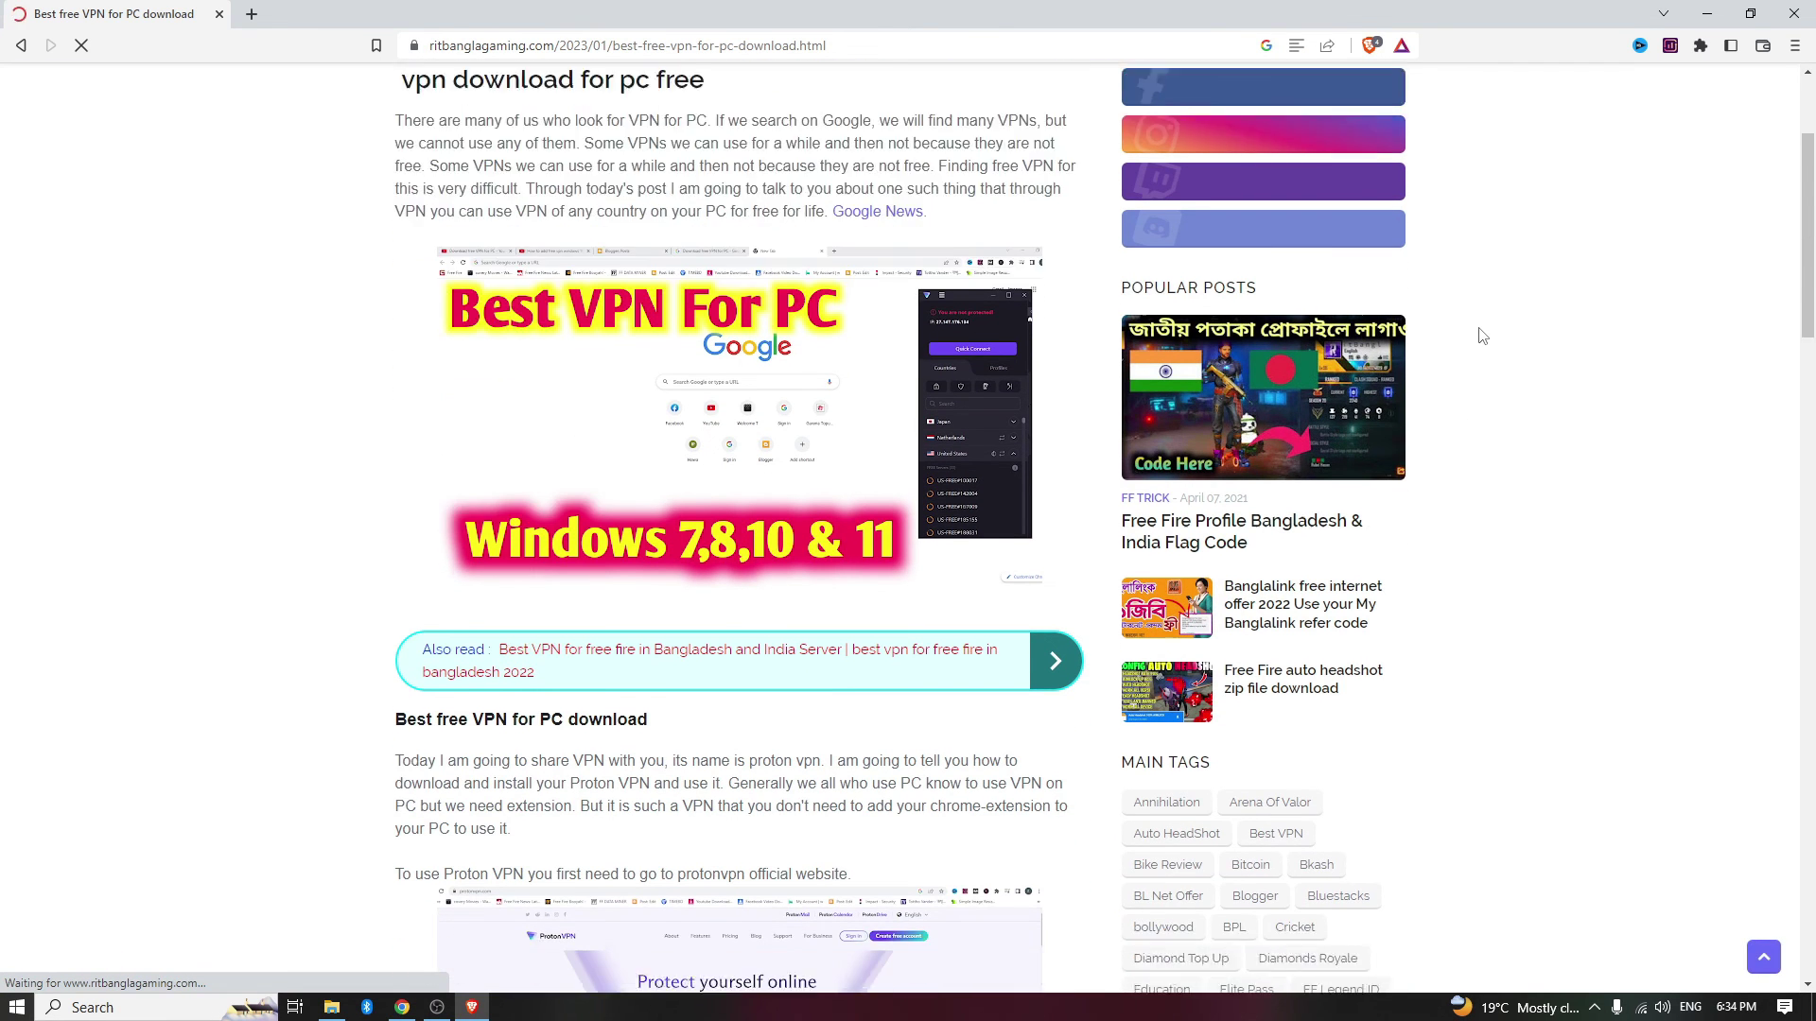
scroll(1482, 337, down, 3)
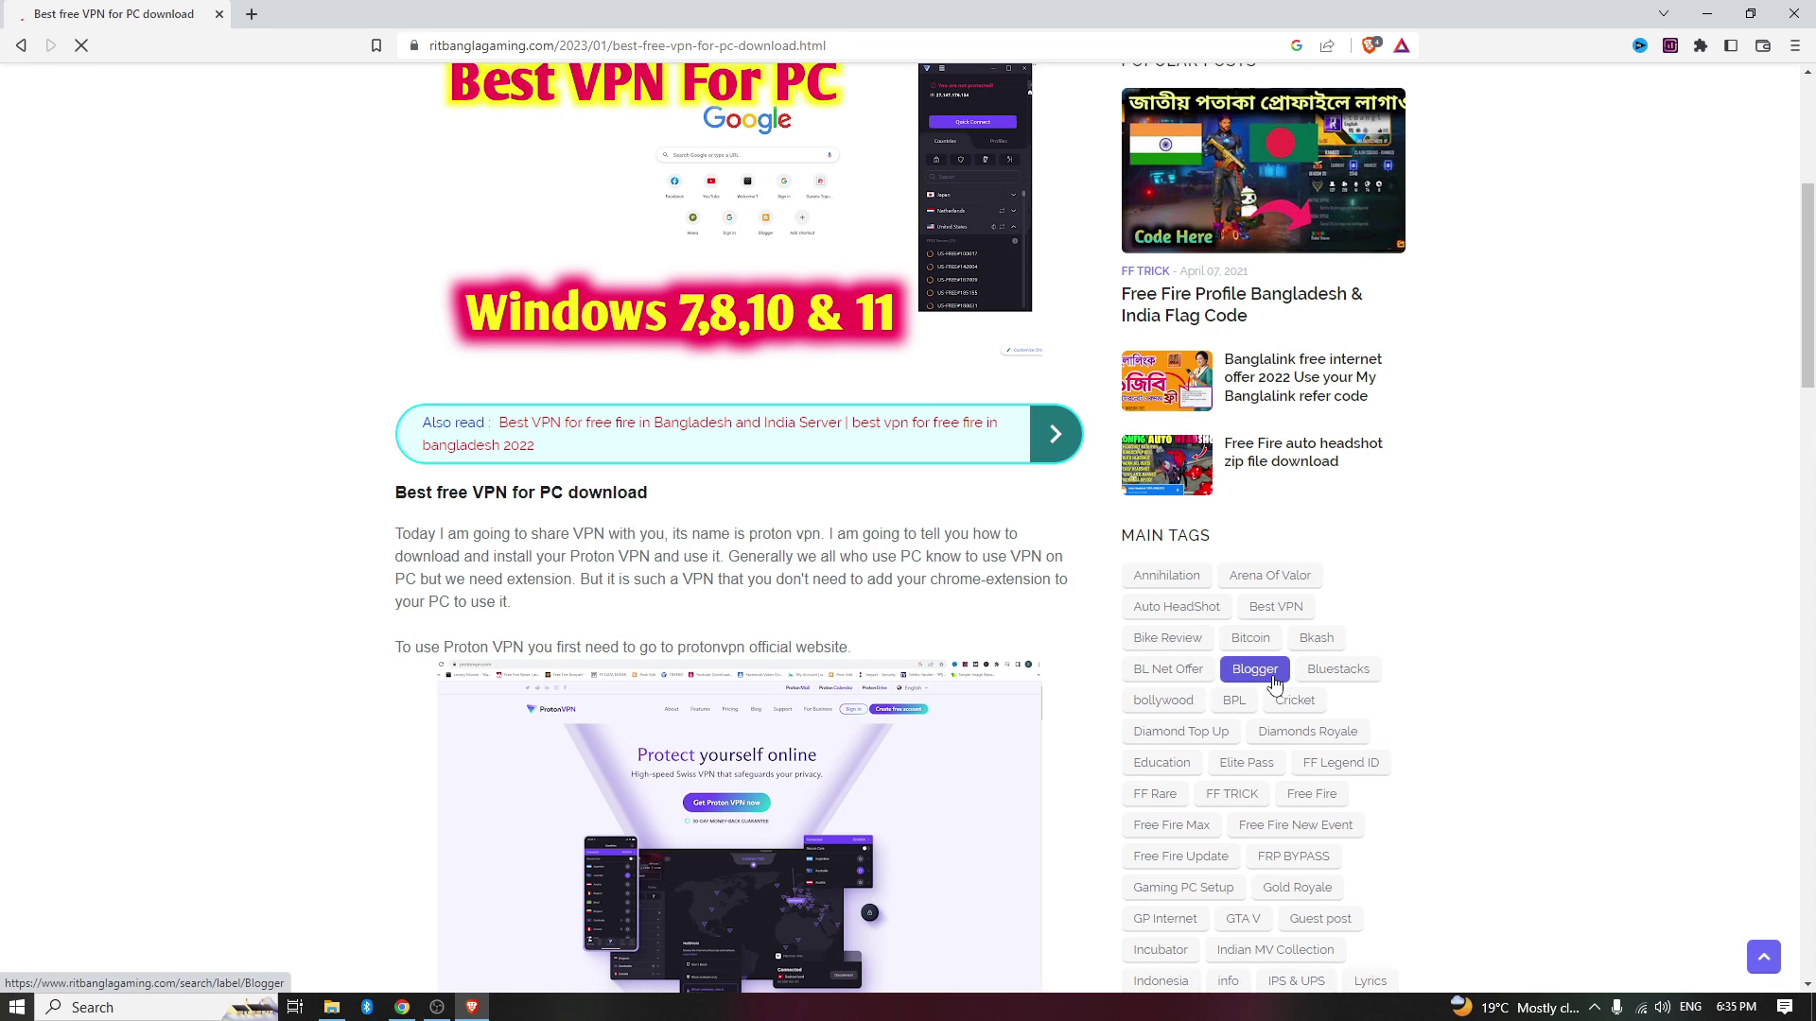
click(1277, 672)
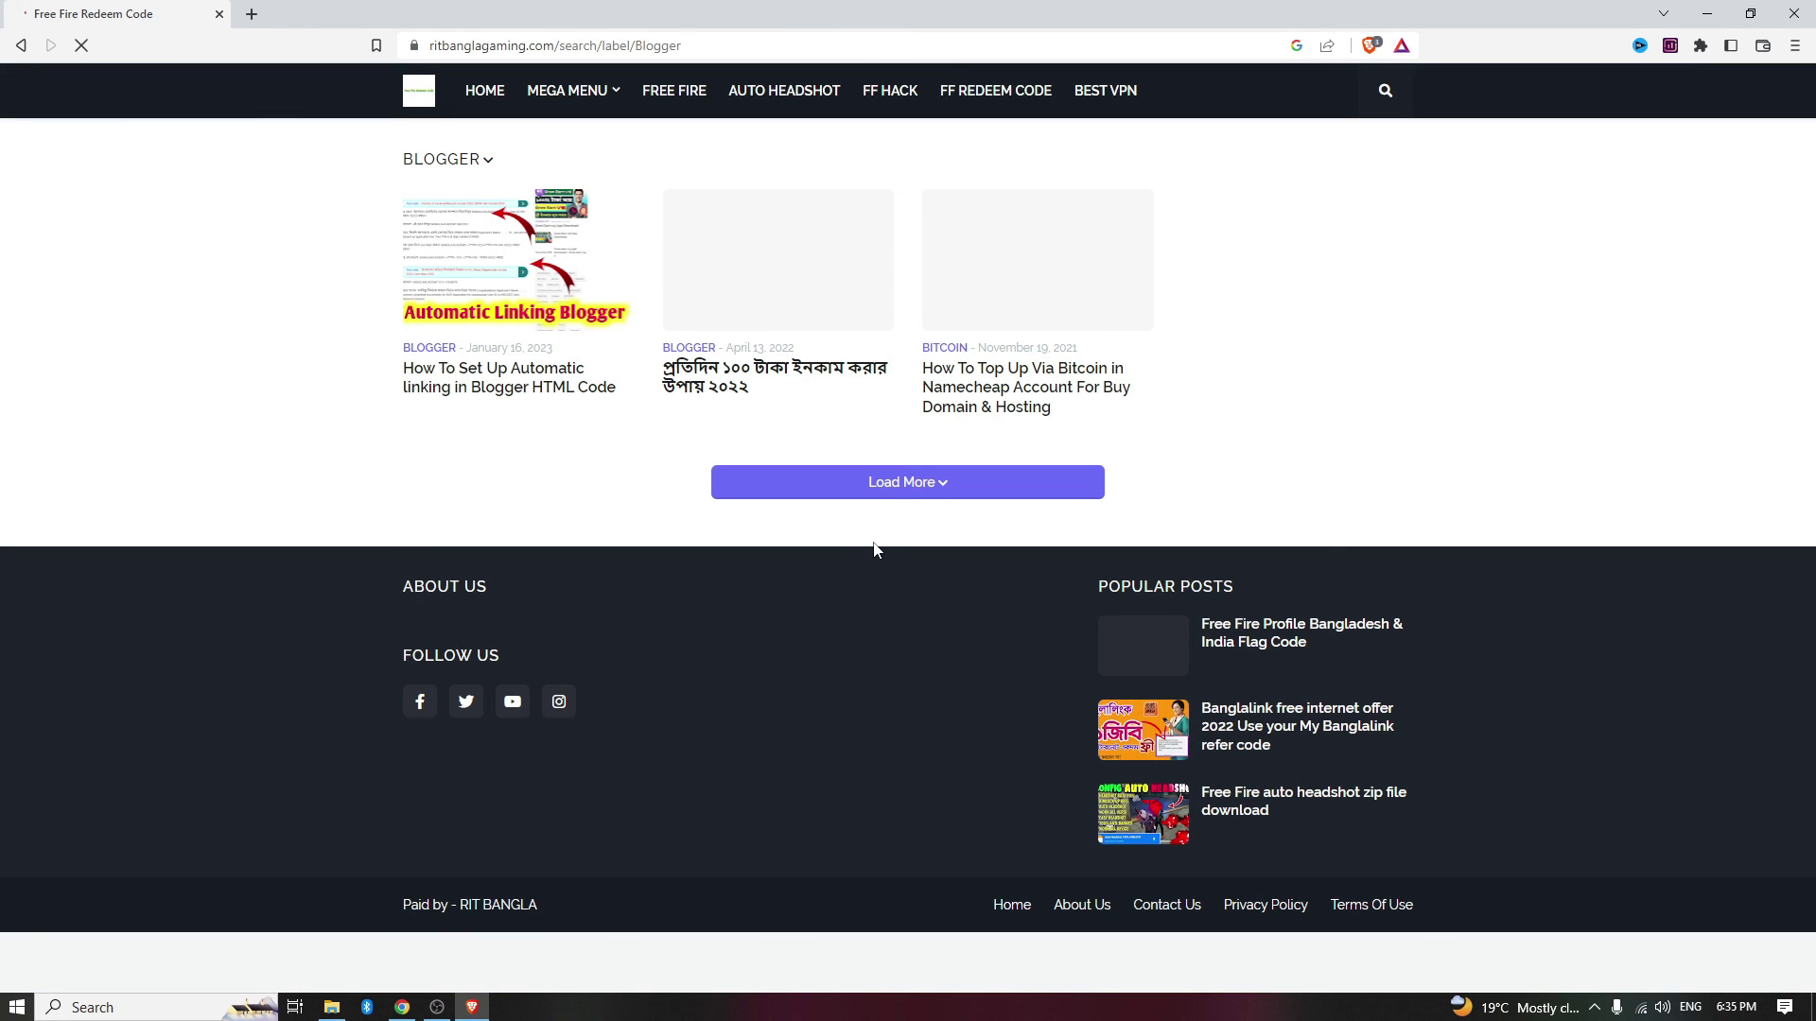